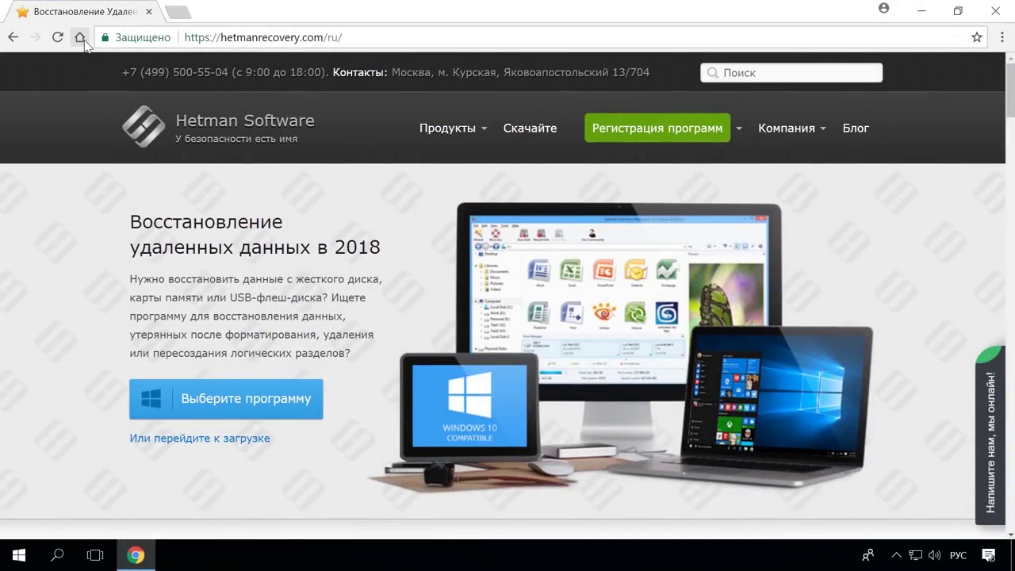
Browse the Hetman products, open the Partition Recovery 2.8 page and download the program for free
{"action": "scroll", "coordinate": [85, 75], "scroll_direction": "down", "scroll_amount": 6}
{"action": "scroll", "coordinate": [87, 126], "scroll_direction": "down", "scroll_amount": 6}
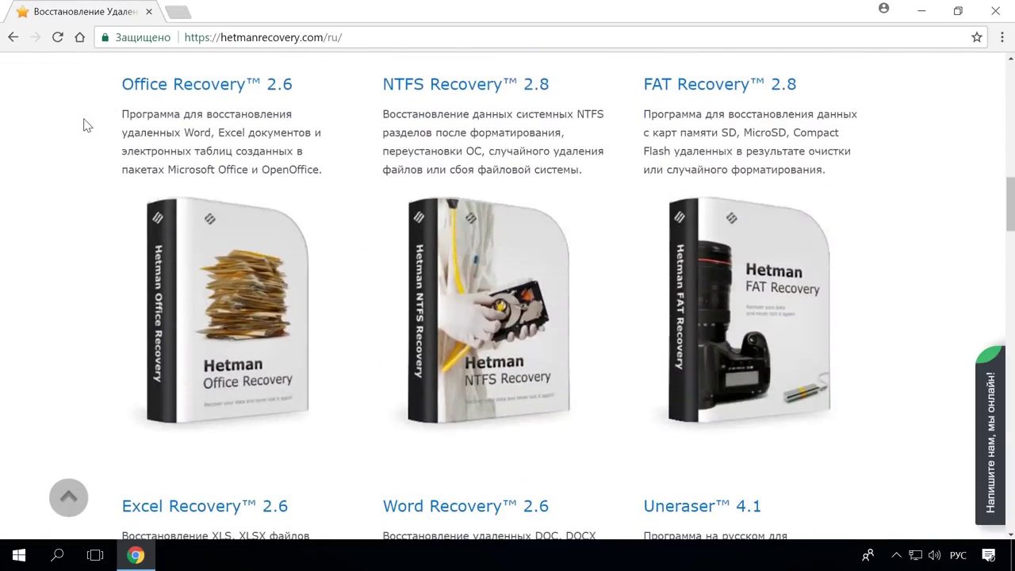
{"action": "scroll", "coordinate": [88, 125], "scroll_direction": "down", "scroll_amount": 5}
{"action": "scroll", "coordinate": [87, 126], "scroll_direction": "up", "scroll_amount": 9}
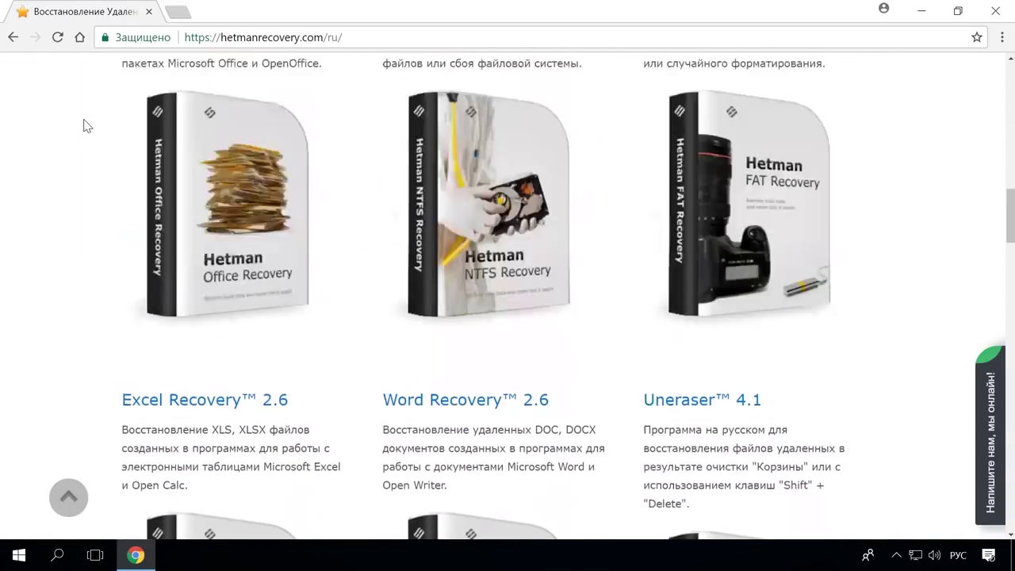
{"action": "scroll", "coordinate": [87, 125], "scroll_direction": "up", "scroll_amount": 3}
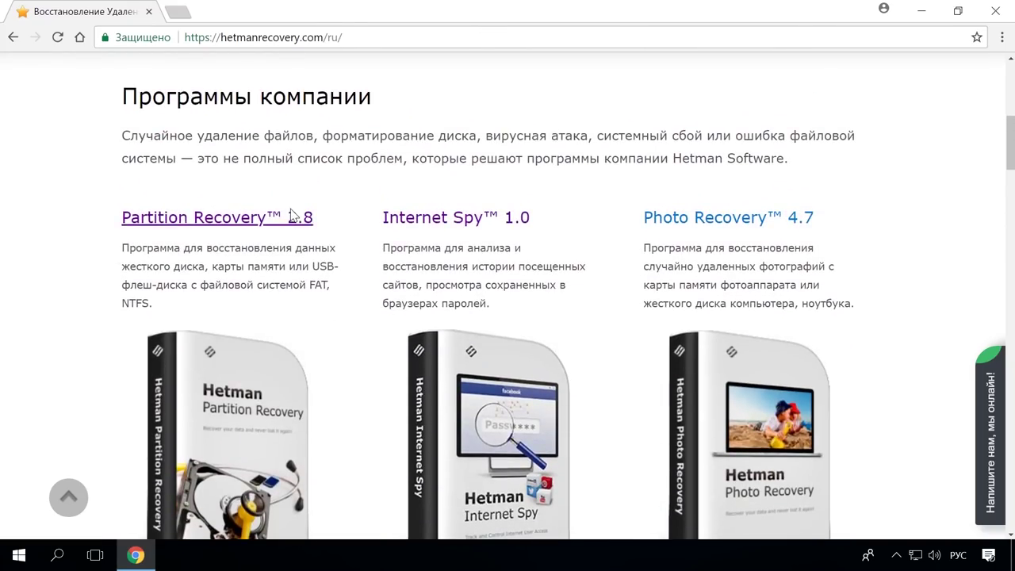
{"action": "left_click", "coordinate": [292, 215]}
{"action": "scroll", "coordinate": [331, 222], "scroll_direction": "down", "scroll_amount": 3}
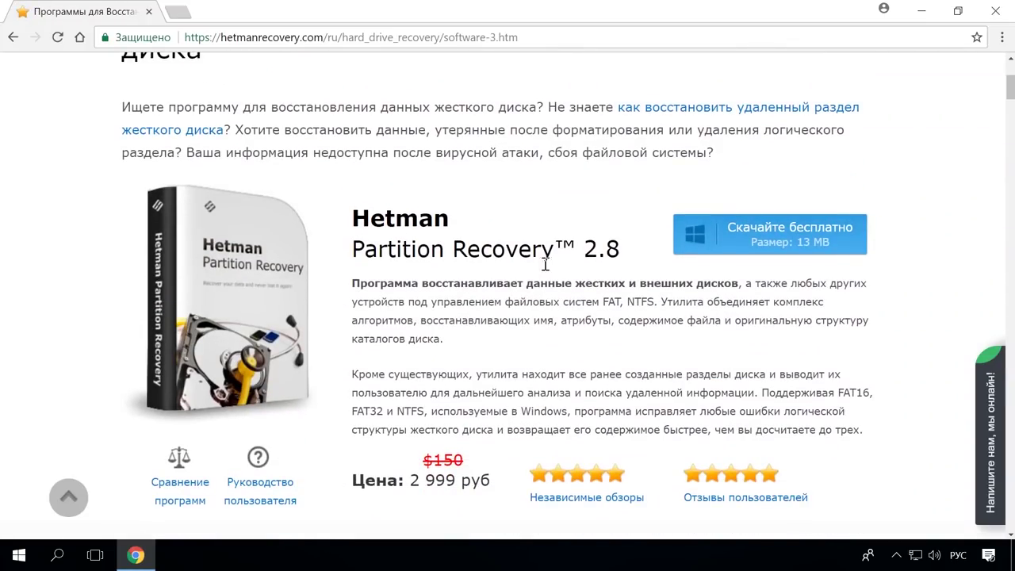
{"action": "left_click", "coordinate": [813, 234]}
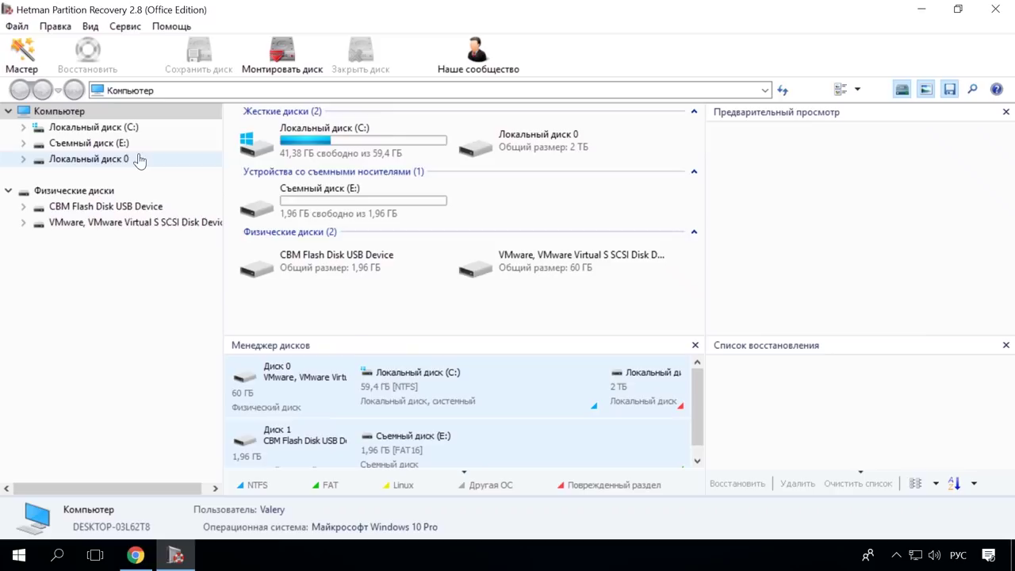
In Hetman Partition Recovery, run a quick scan (Быстрое сканирование) of removable disk E:
{"action": "double_click", "coordinate": [133, 147]}
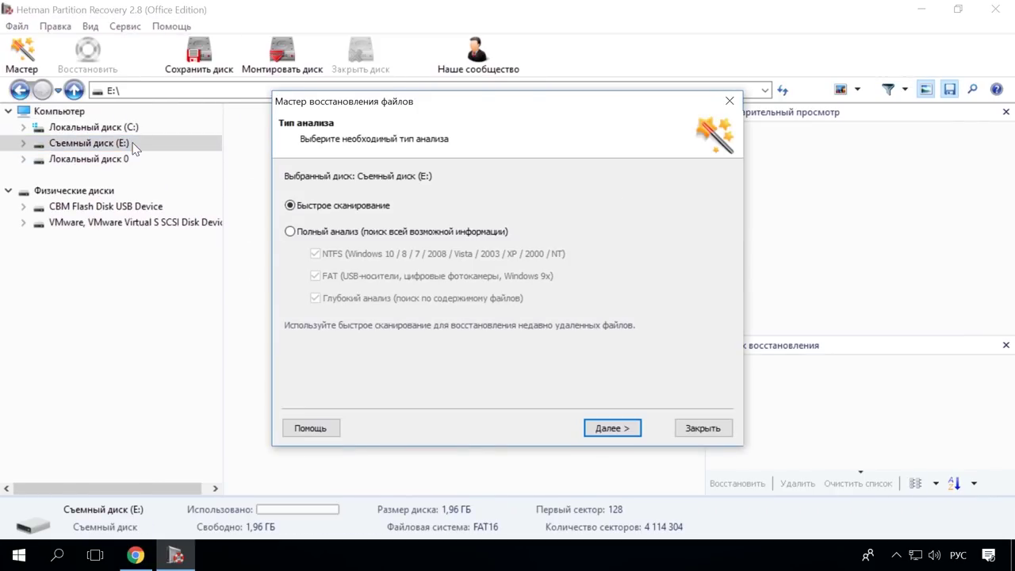
{"action": "left_click", "coordinate": [613, 429]}
{"action": "left_click", "coordinate": [619, 428]}
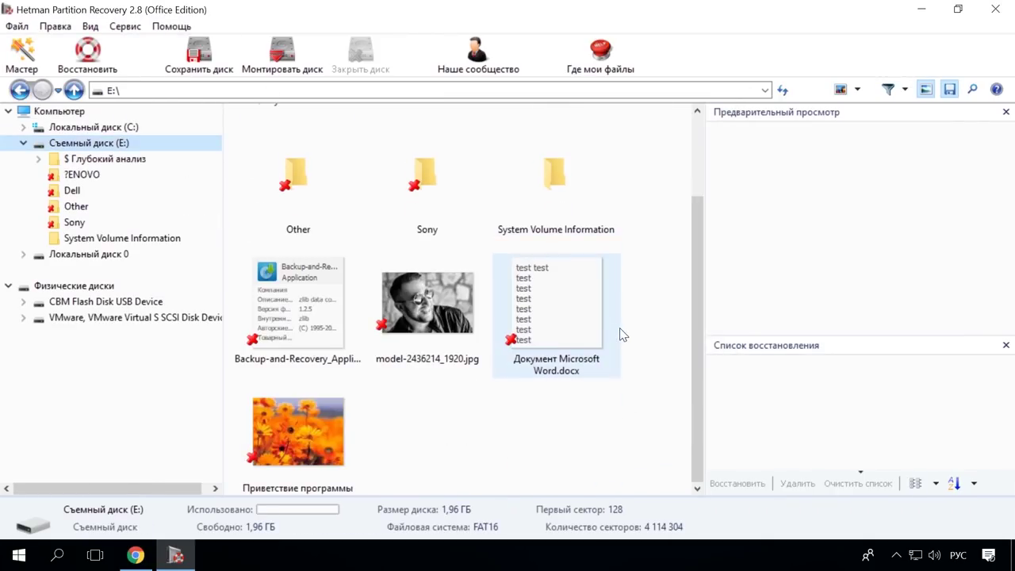
Preview the deleted flower picture, the model-2436214_1920.jpg photo and the Word document on disk E:
{"action": "left_click", "coordinate": [329, 409]}
{"action": "left_click", "coordinate": [397, 313]}
{"action": "left_click", "coordinate": [556, 318]}
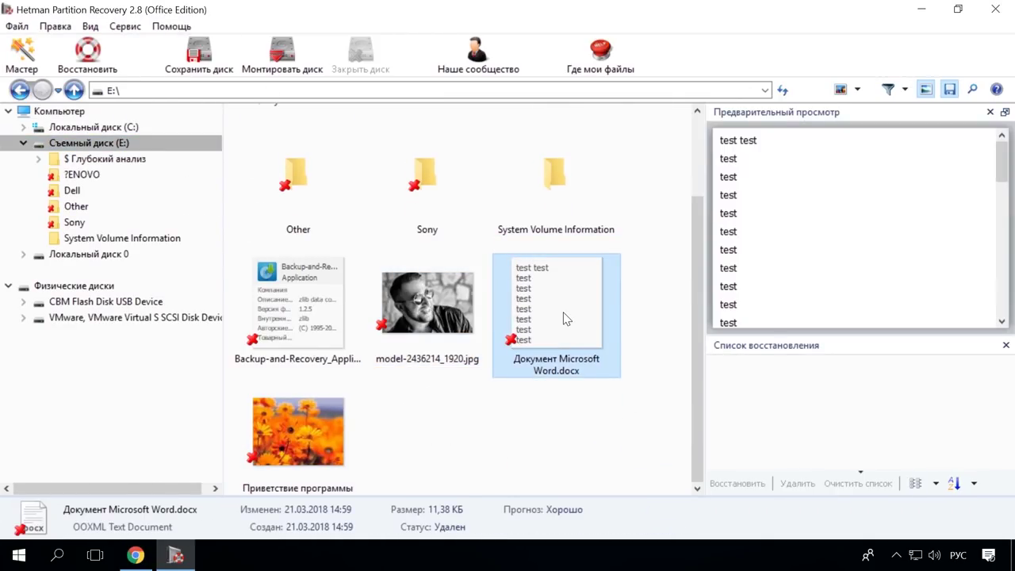
Open the deleted Sony folder, preview CB_Green_AssistVAIOButton.jpg and choose a command for that image
{"action": "left_click", "coordinate": [95, 224]}
{"action": "left_click", "coordinate": [420, 179]}
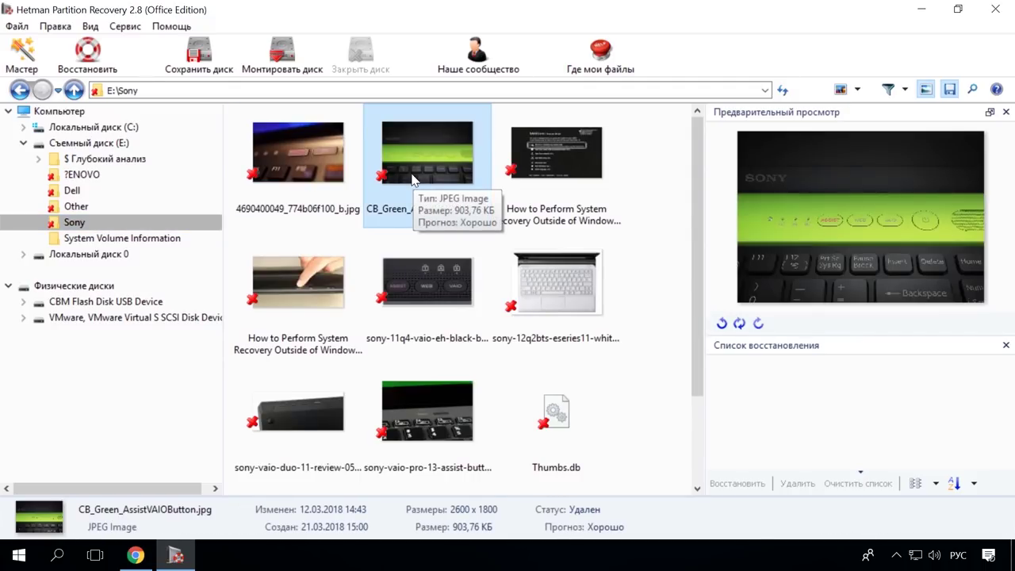
{"action": "right_click", "coordinate": [418, 181]}
{"action": "left_click", "coordinate": [476, 185]}
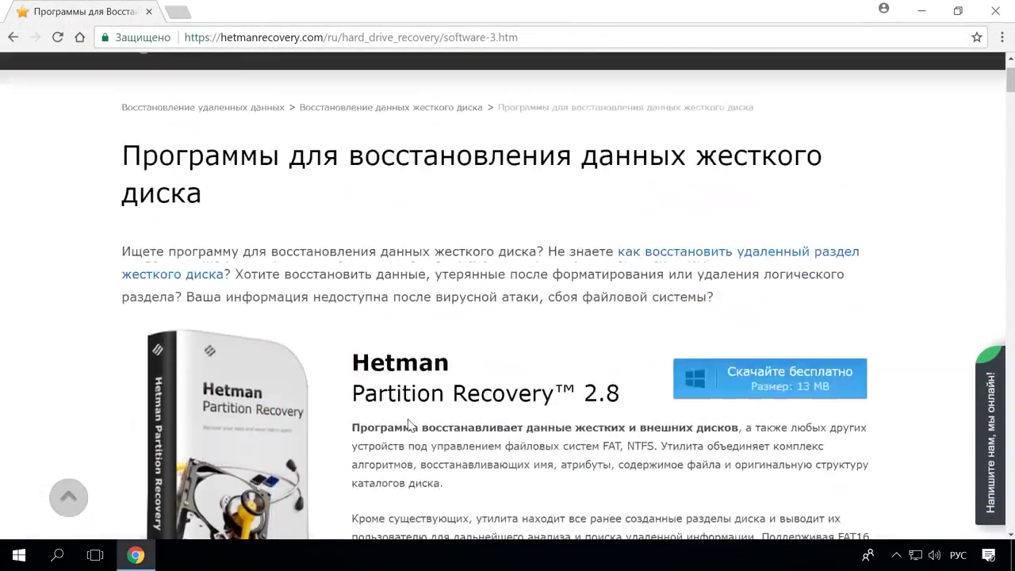
Switch to the browser, open the company blog and open the article on converting a Mac-formatted disk to Windows
{"action": "scroll", "coordinate": [555, 317], "scroll_direction": "up", "scroll_amount": 1}
{"action": "left_click", "coordinate": [853, 129]}
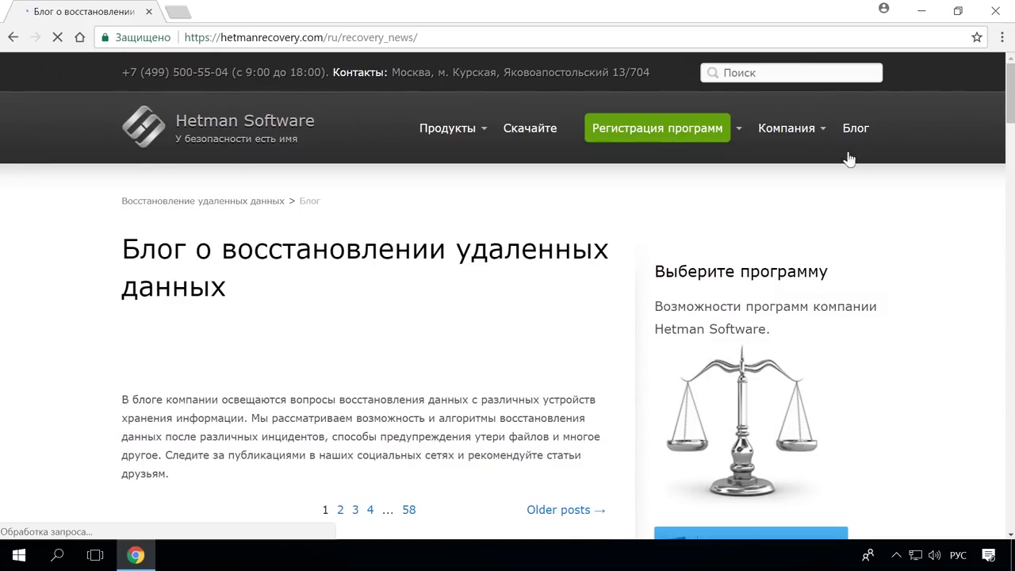
{"action": "scroll", "coordinate": [843, 246], "scroll_direction": "down", "scroll_amount": 3}
{"action": "scroll", "coordinate": [843, 246], "scroll_direction": "down", "scroll_amount": 10}
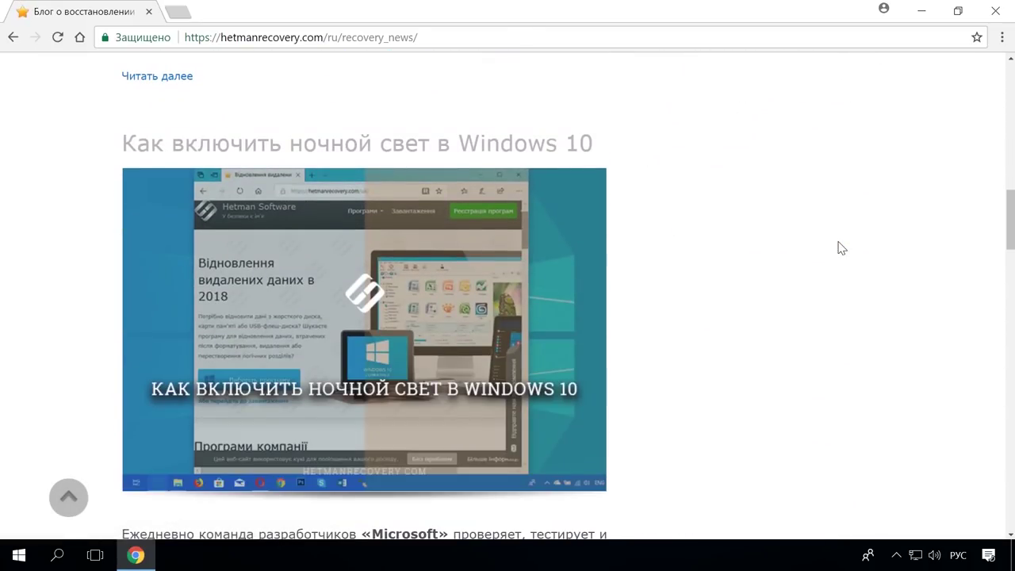
{"action": "scroll", "coordinate": [843, 248], "scroll_direction": "down", "scroll_amount": 7}
{"action": "scroll", "coordinate": [842, 249], "scroll_direction": "down", "scroll_amount": 9}
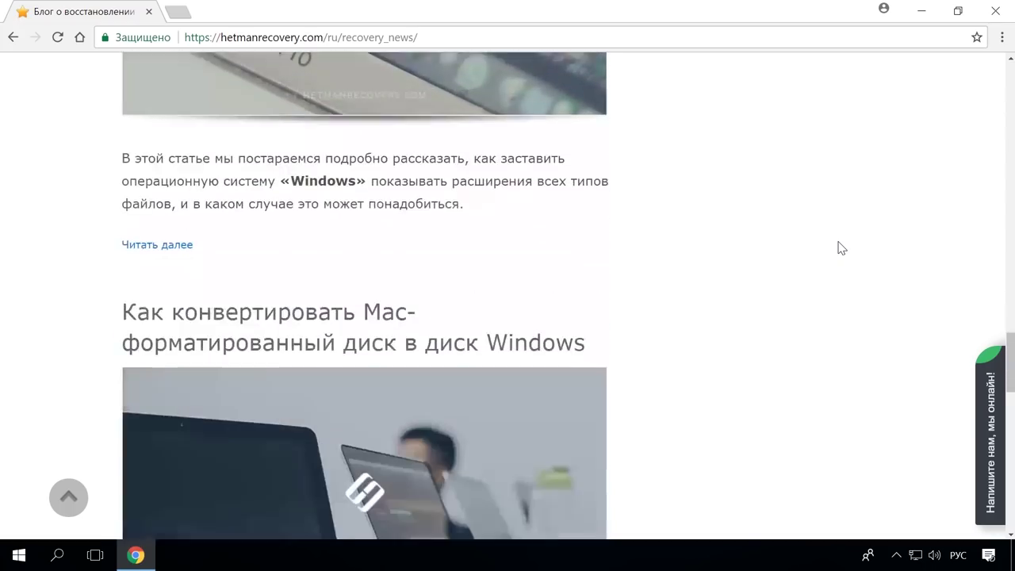
{"action": "left_click", "coordinate": [587, 193]}
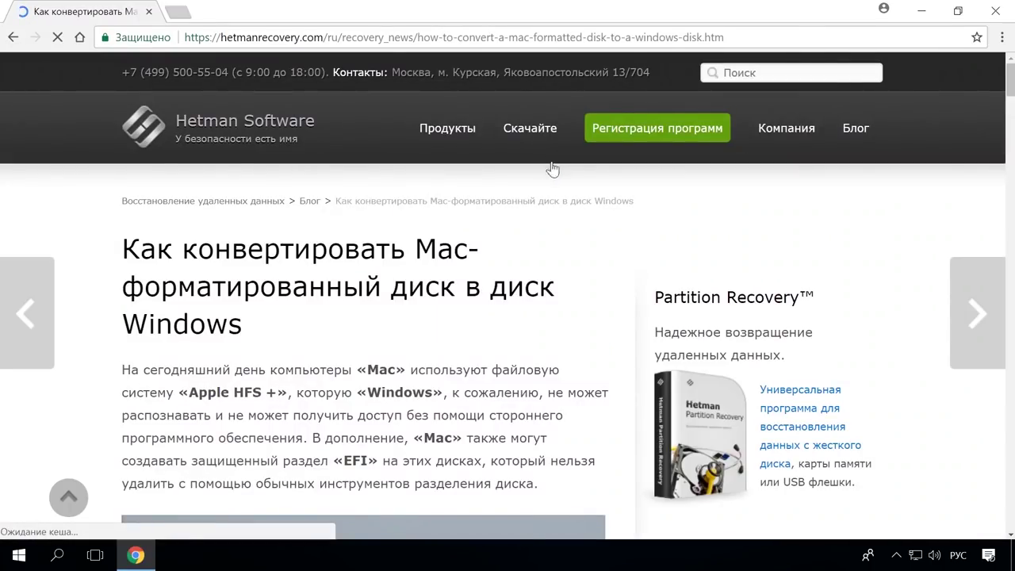
Look through the article and write the greeting "Здравствуйте" in the site's online chat
{"action": "scroll", "coordinate": [585, 217], "scroll_direction": "down", "scroll_amount": 15}
{"action": "scroll", "coordinate": [589, 218], "scroll_direction": "down", "scroll_amount": 12}
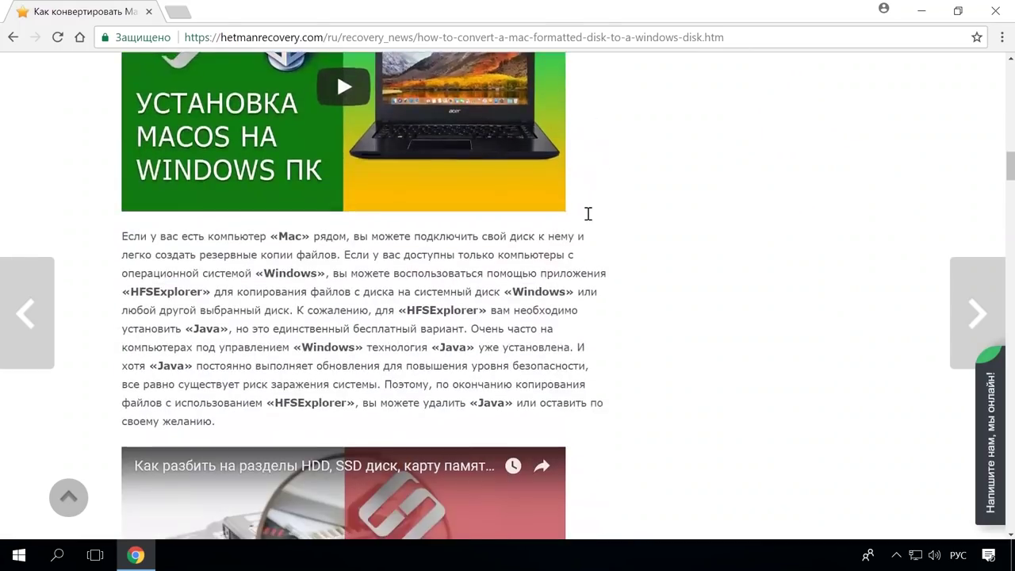
{"action": "left_click", "coordinate": [980, 429]}
{"action": "type", "text": "Здравствуйте"}
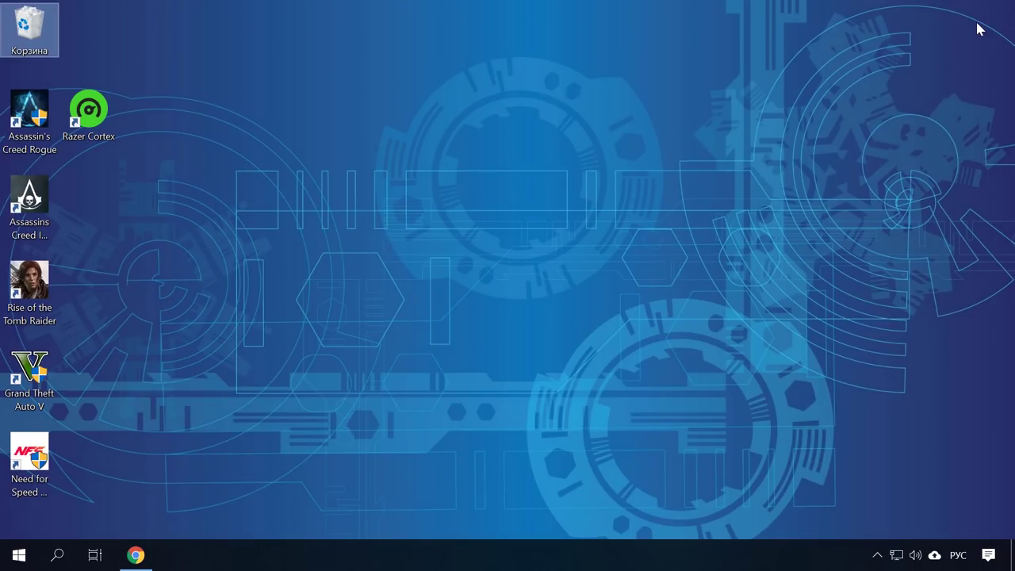
View the system properties of Этот компьютер from File Explorer, and close both windows
{"action": "key", "text": "super+e"}
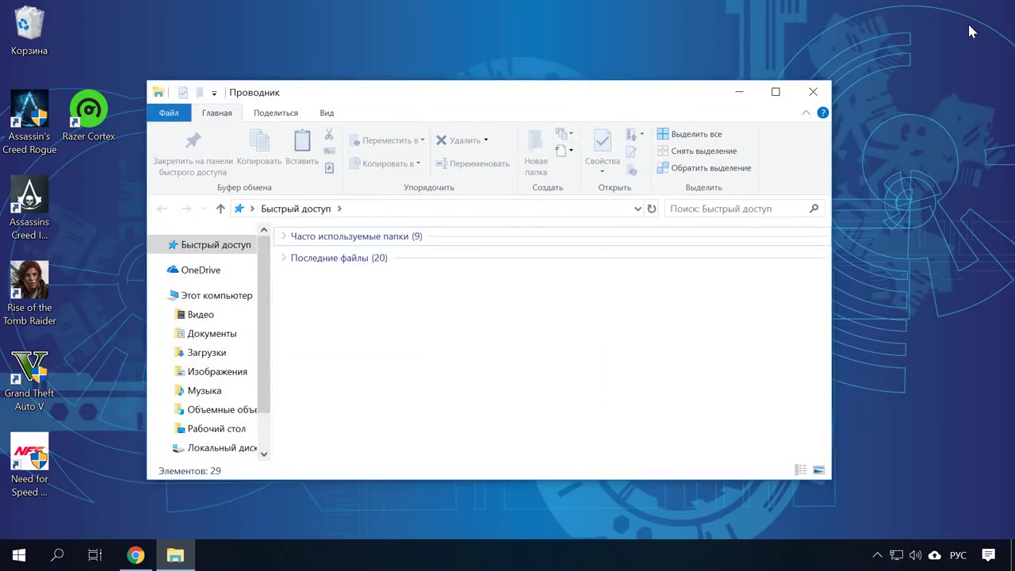
{"action": "right_click", "coordinate": [216, 304]}
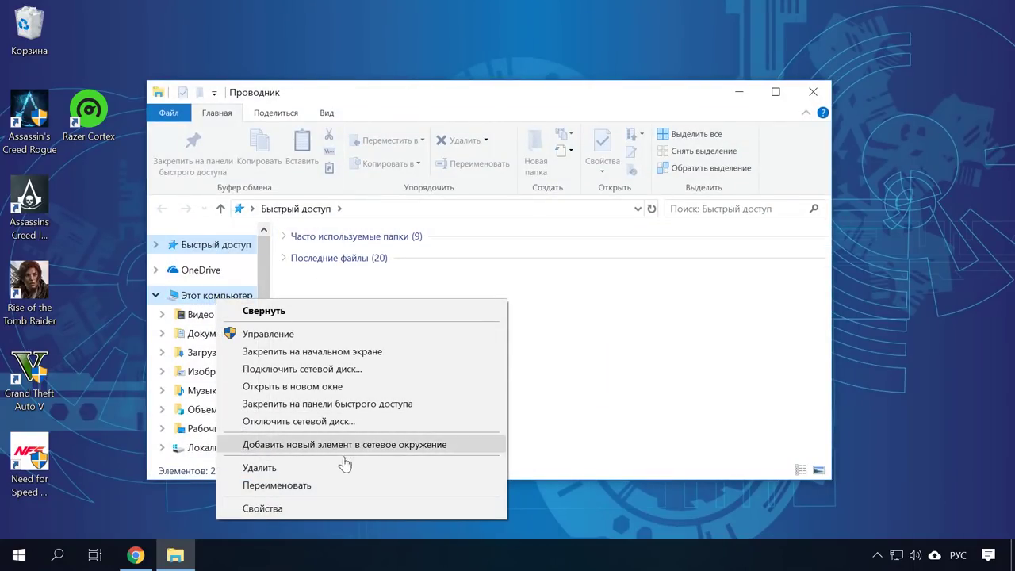
{"action": "left_click", "coordinate": [381, 508]}
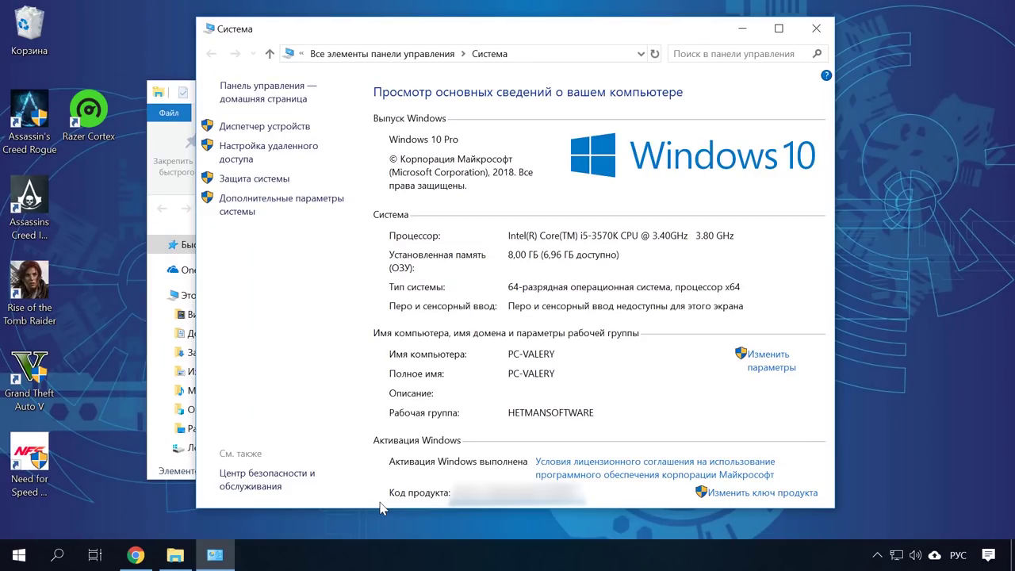
{"action": "left_click", "coordinate": [816, 28]}
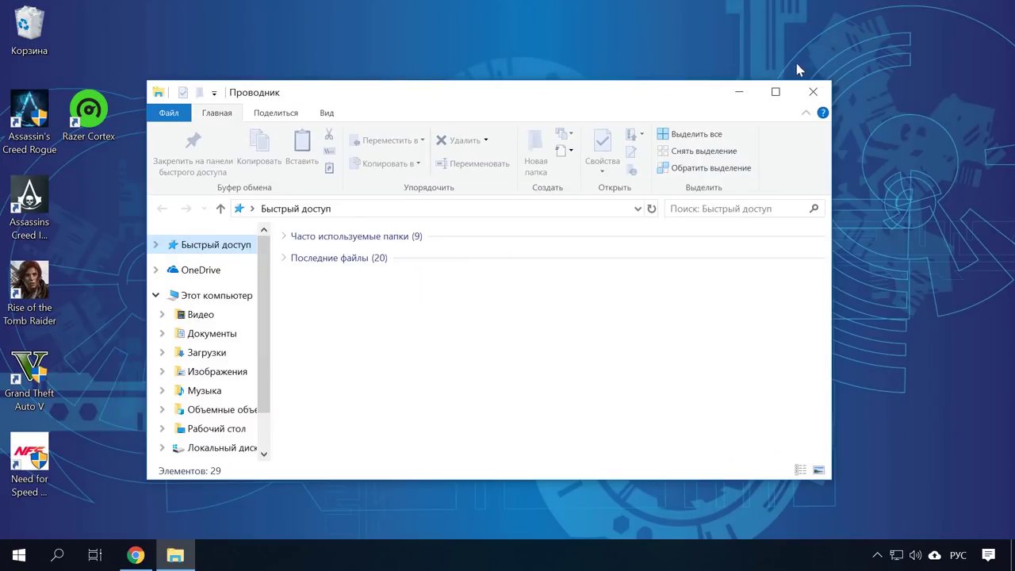
{"action": "left_click", "coordinate": [805, 90]}
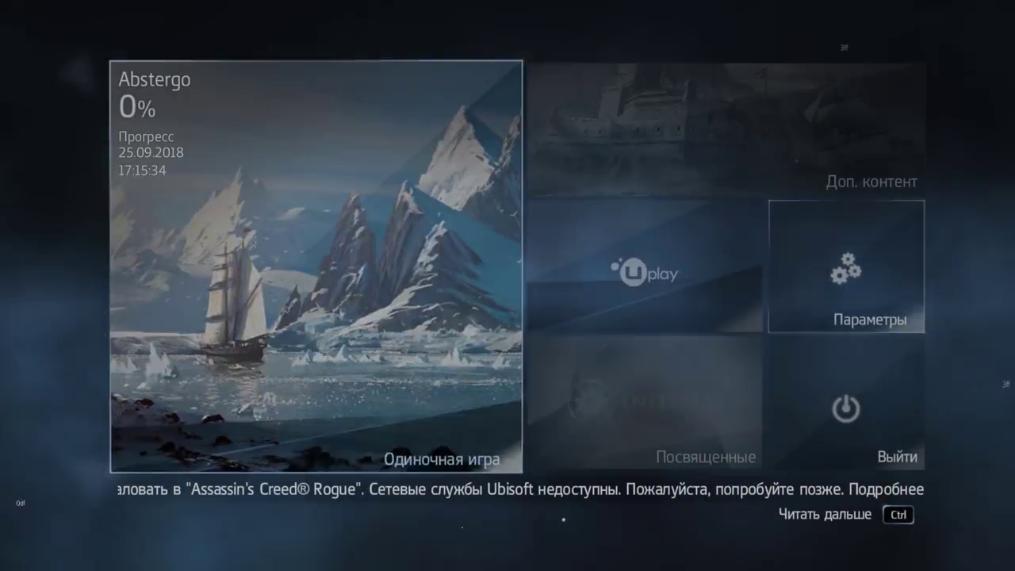
Open the Графика settings in the Параметры section of Assassin's Creed Rogue
{"action": "key", "text": "Return"}
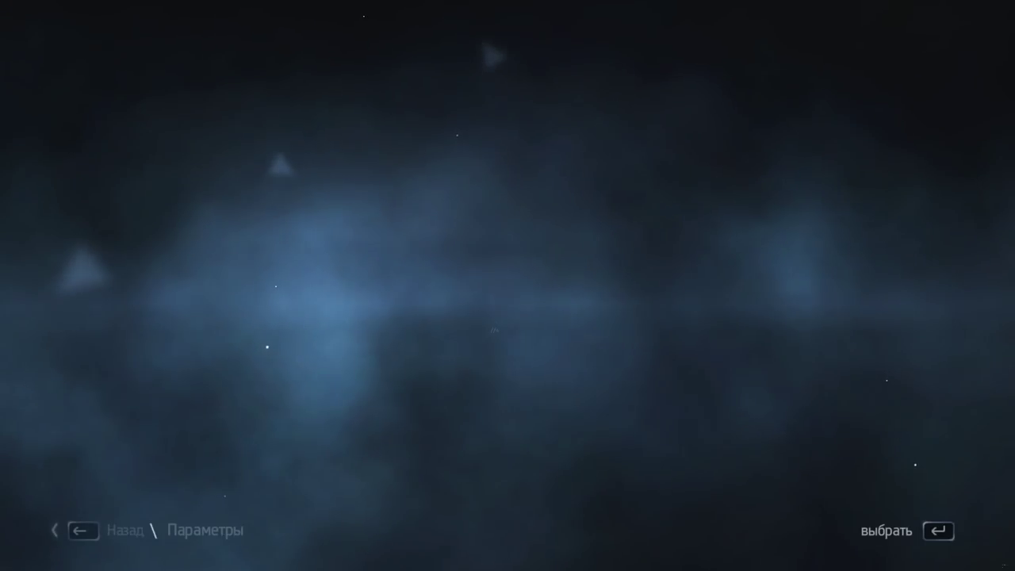
{"action": "key", "text": "Down"}
{"action": "key", "text": "Down"}
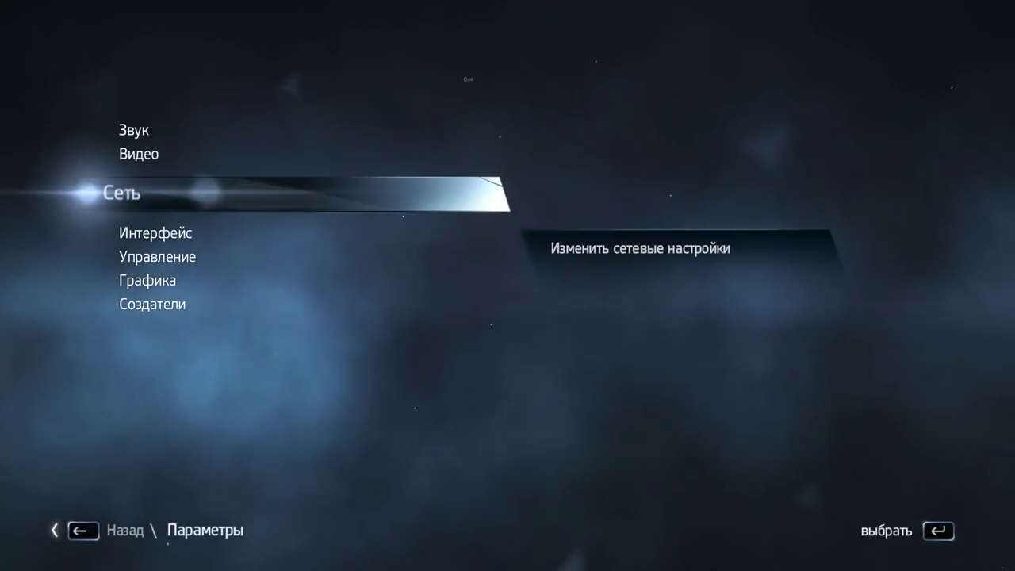
{"action": "key", "text": "Down"}
{"action": "key", "text": "Down"}
{"action": "key", "text": "Down"}
{"action": "key", "text": "Return"}
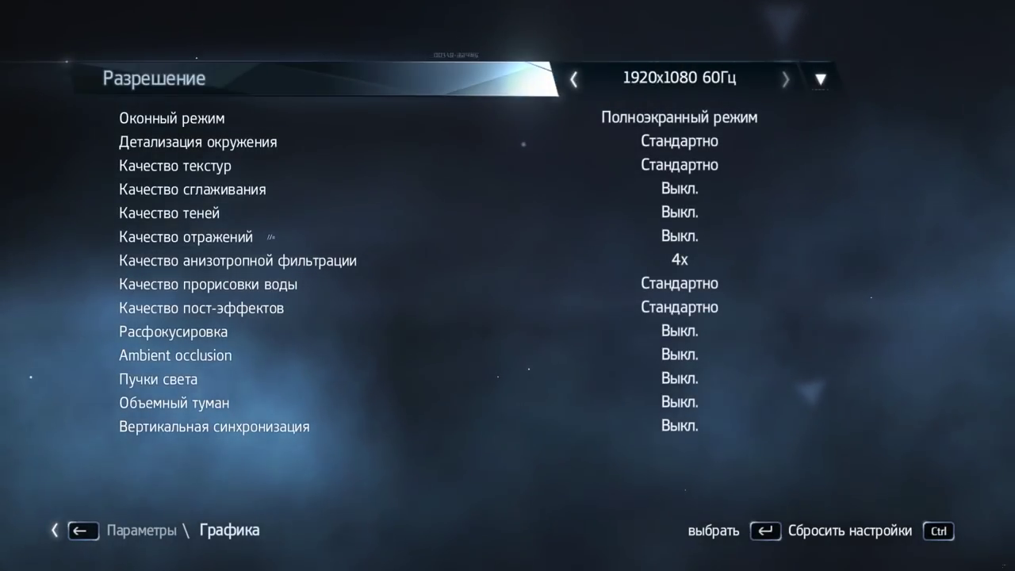
Set the environment detail (Детализация окружения) to Очень высоко and the texture quality to Высоко
{"action": "key", "text": "Down"}
{"action": "key", "text": "Down"}
{"action": "key", "text": "Right"}
{"action": "key", "text": "Right"}
{"action": "key", "text": "Down"}
{"action": "key", "text": "Right"}
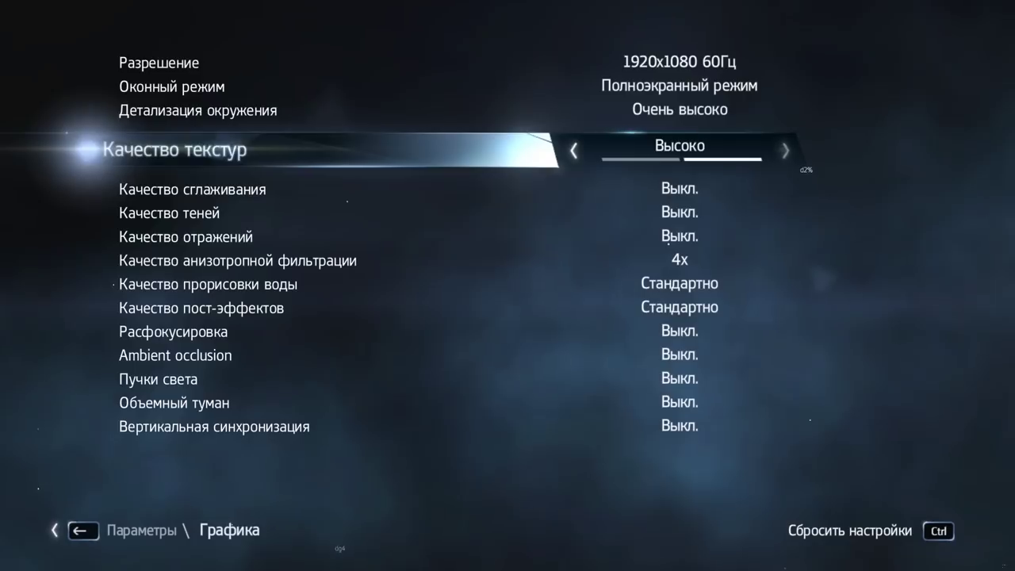
Set the anti-aliasing quality (Качество сглаживания) to FXAA
{"action": "key", "text": "Down"}
{"action": "key", "text": "Down"}
{"action": "key", "text": "Down"}
{"action": "key", "text": "Down"}
{"action": "key", "text": "Up"}
{"action": "key", "text": "Up"}
{"action": "key", "text": "Up"}
{"action": "key", "text": "Right"}
{"action": "key", "text": "Down"}
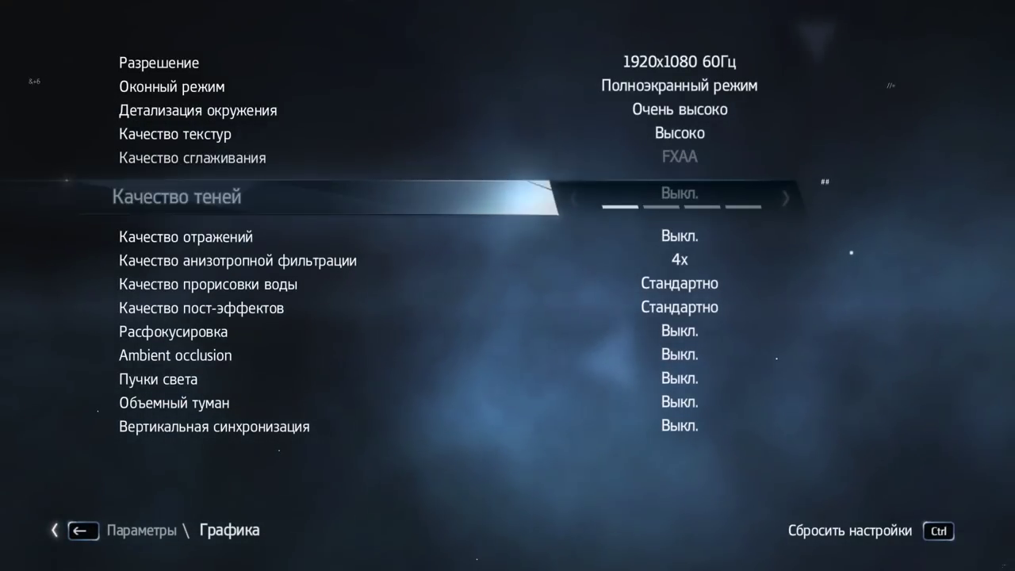
Set the shadow quality (Качество теней) to Очень высоко and the reflection quality (Качество отражений) to Высоко
{"action": "key", "text": "Right"}
{"action": "key", "text": "Right"}
{"action": "key", "text": "Right"}
{"action": "key", "text": "Down"}
{"action": "key", "text": "Right"}
{"action": "key", "text": "Right"}
{"action": "key", "text": "Down"}
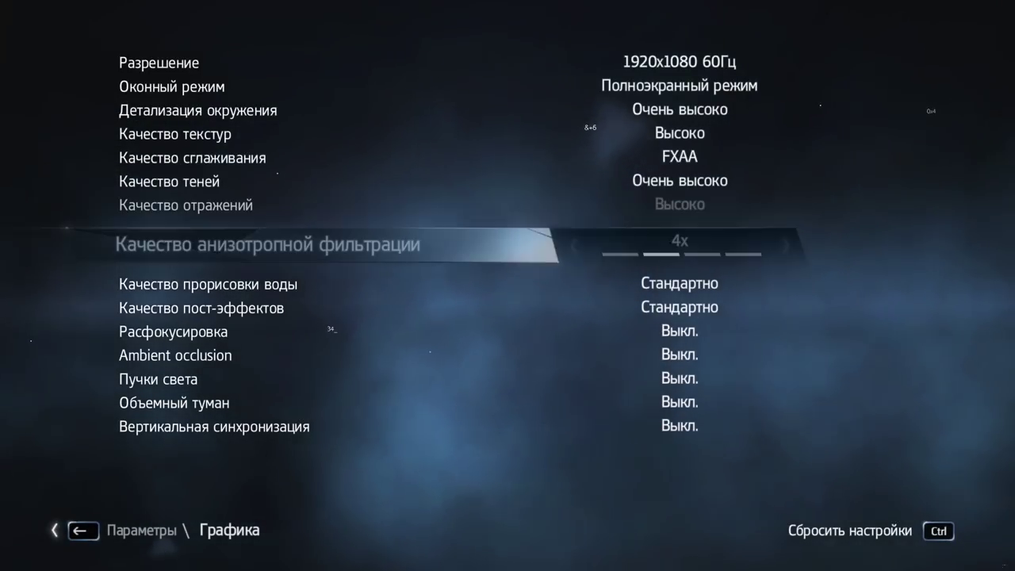
Reduce the environment detail (Детализация окружения) to Высоко
{"action": "key", "text": "Up"}
{"action": "key", "text": "Up"}
{"action": "key", "text": "Up"}
{"action": "key", "text": "Up"}
{"action": "key", "text": "Up"}
{"action": "key", "text": "Left"}
{"action": "key", "text": "Down"}
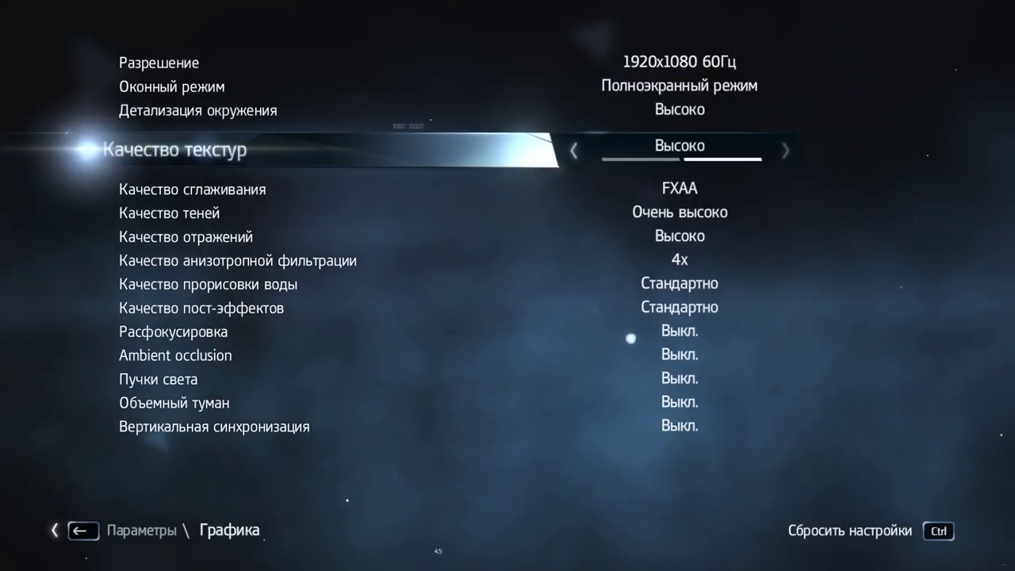
Reduce the shadow quality to Высоко, and try Стандартно for reflections before restoring Высоко
{"action": "key", "text": "Down"}
{"action": "key", "text": "Down"}
{"action": "key", "text": "Left"}
{"action": "key", "text": "Down"}
{"action": "key", "text": "Left"}
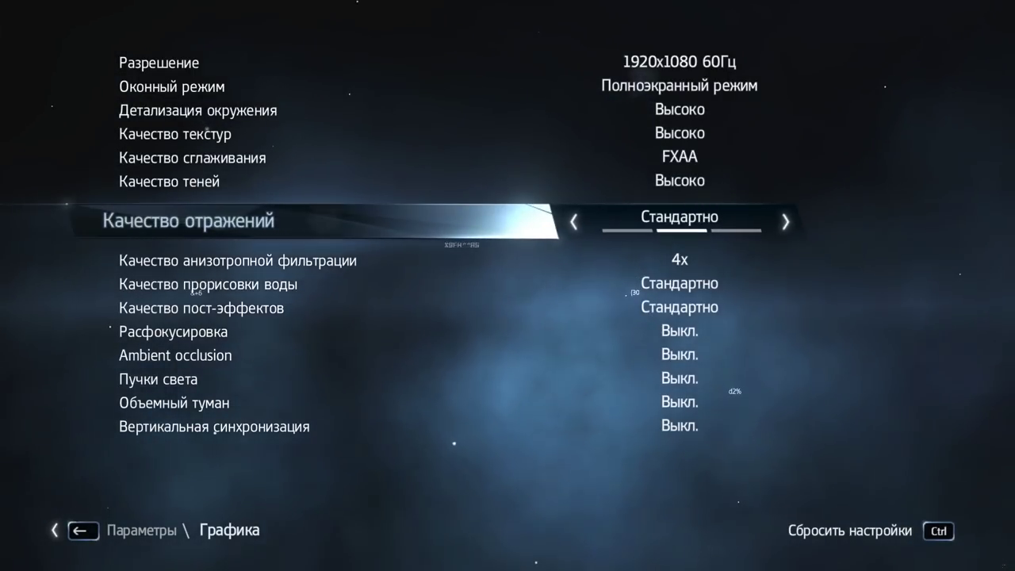
{"action": "key", "text": "Right"}
Set the water quality (Качество прорисовки воды) and the post-effects quality (Качество пост-эффектов) to Высоко
{"action": "key", "text": "Down"}
{"action": "key", "text": "Down"}
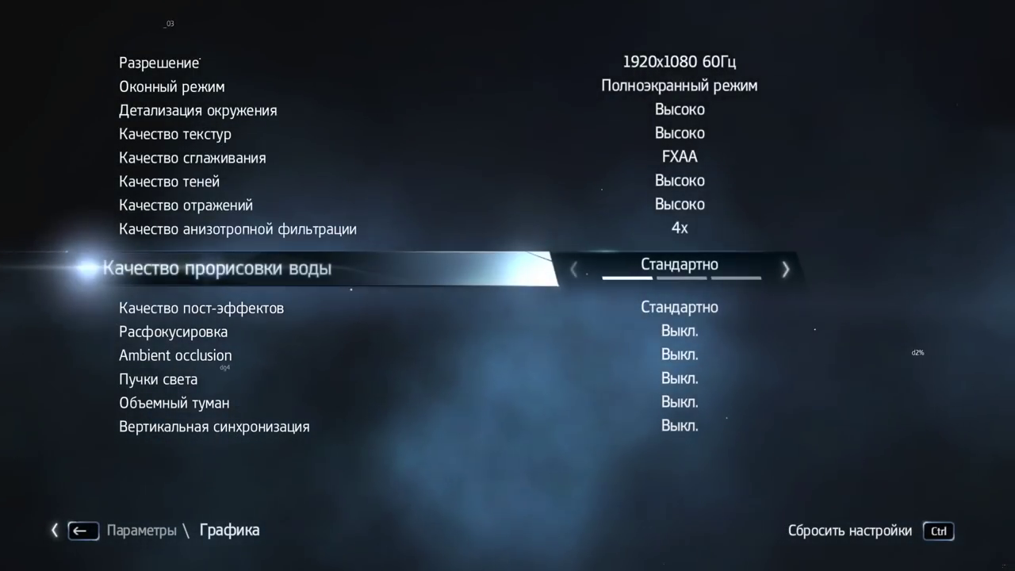
{"action": "key", "text": "Right"}
{"action": "key", "text": "Down"}
{"action": "key", "text": "Right"}
Turn on depth of field (Расфокусировка) and set Ambient occlusion to SSAO
{"action": "key", "text": "Down"}
{"action": "key", "text": "Right"}
{"action": "key", "text": "Down"}
{"action": "key", "text": "Right"}
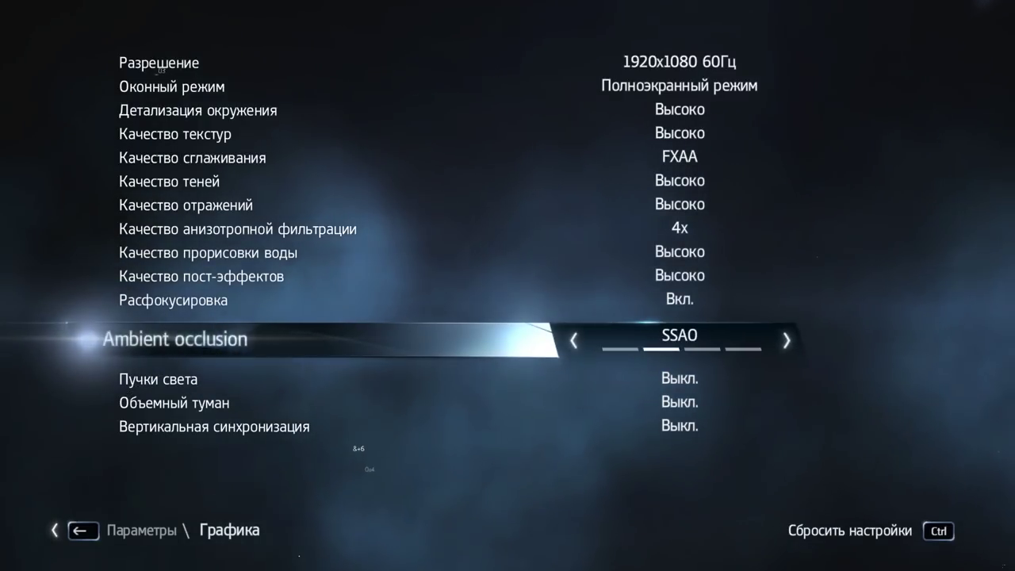
Enable the light shafts (Пучки света), volumetric fog (Объемный туман) and vertical sync (Вертикальная синхронизация) settings
{"action": "key", "text": "Down"}
{"action": "key", "text": "Right"}
{"action": "key", "text": "Down"}
{"action": "key", "text": "Right"}
{"action": "key", "text": "Down"}
{"action": "key", "text": "Right"}
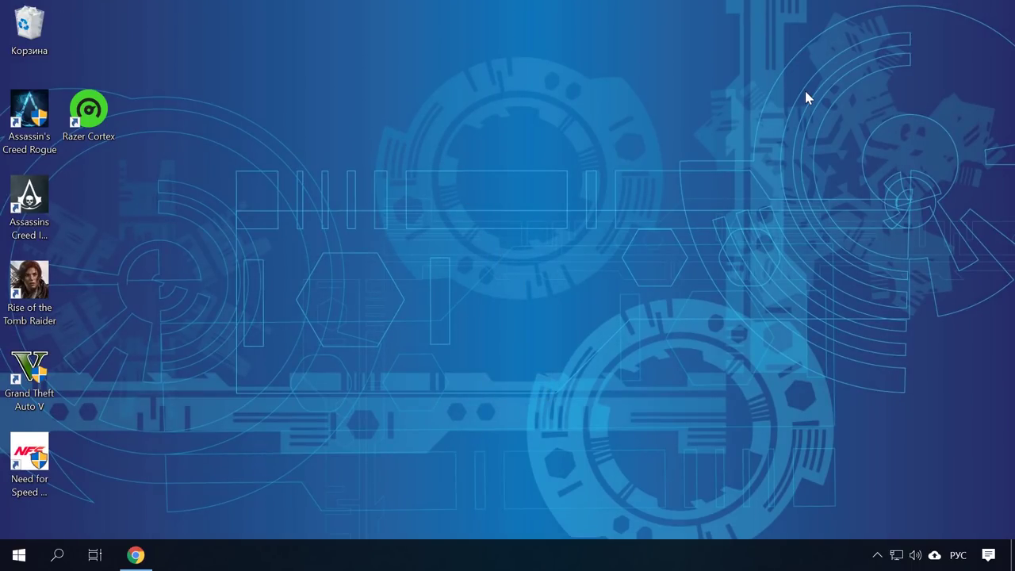
Search Windows for "панель", open Панель управления and go to the Электропитание settings
{"action": "left_click", "coordinate": [58, 560]}
{"action": "type", "text": "панель"}
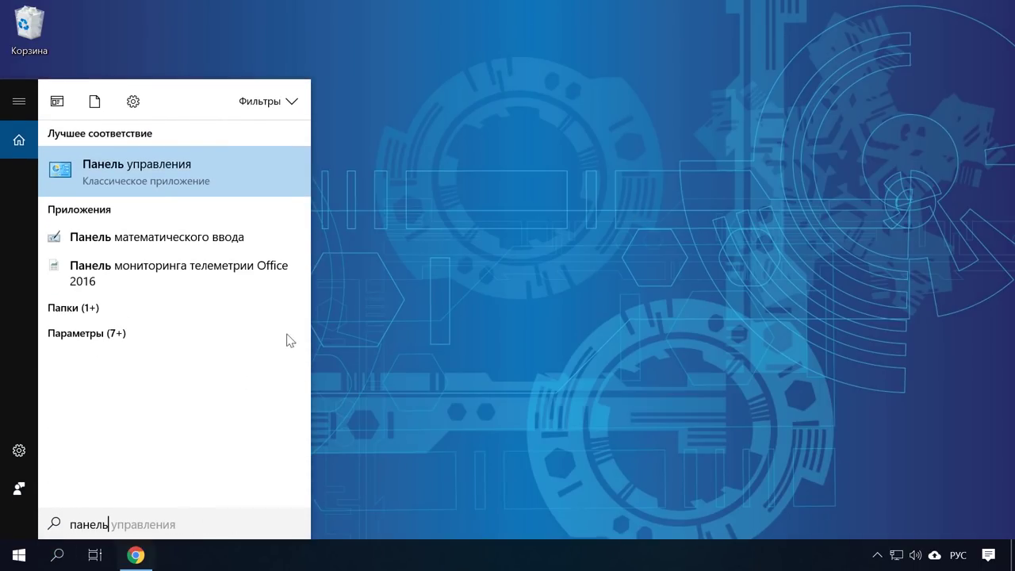
{"action": "left_click", "coordinate": [283, 167]}
{"action": "scroll", "coordinate": [540, 280], "scroll_direction": "down", "scroll_amount": 2}
{"action": "scroll", "coordinate": [547, 284], "scroll_direction": "down", "scroll_amount": 3}
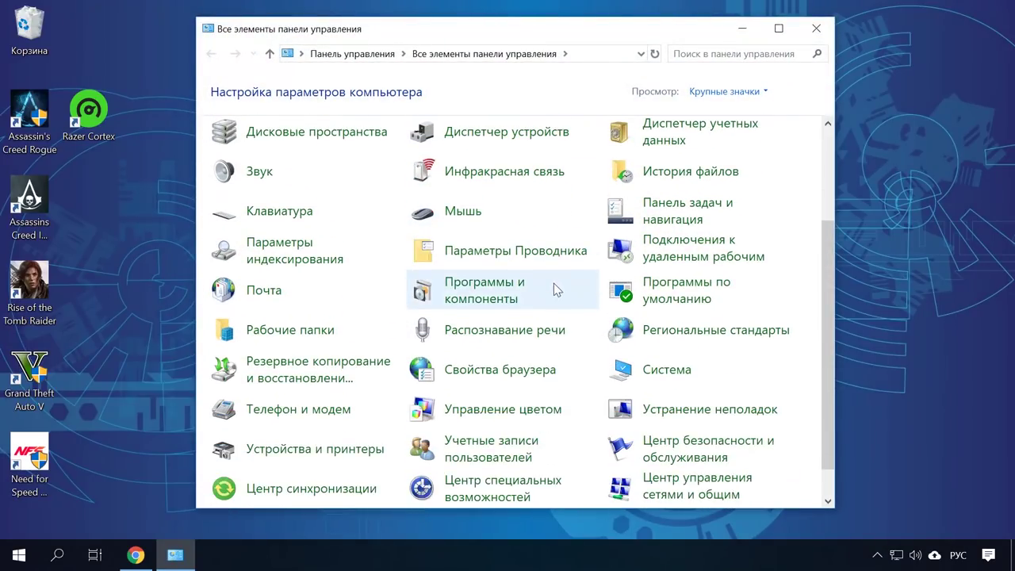
{"action": "left_click", "coordinate": [676, 488]}
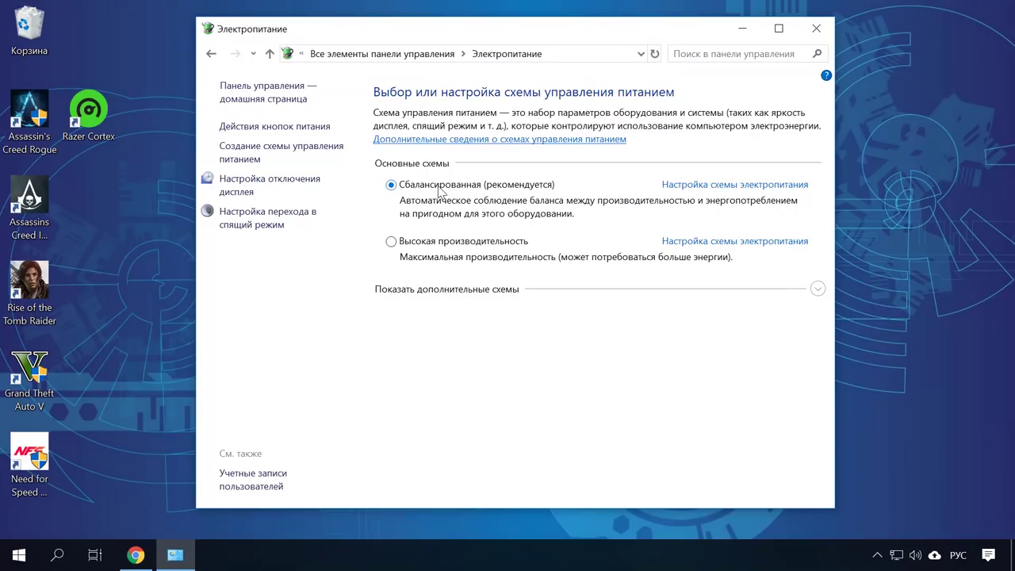
Switch the power plan to Высокая производительность and close the Электропитание window
{"action": "left_click", "coordinate": [416, 241]}
{"action": "left_click", "coordinate": [816, 29]}
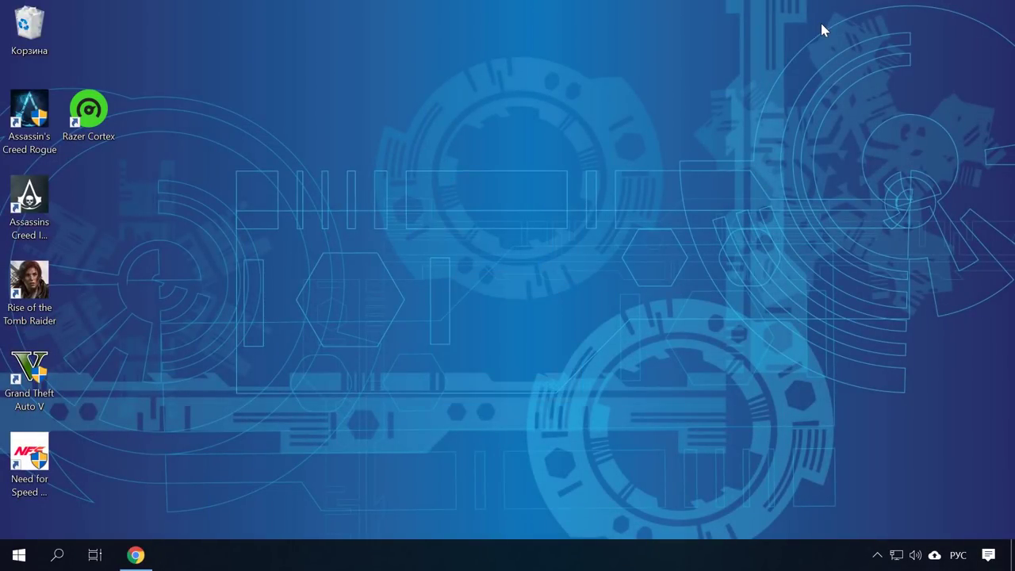
Search Windows for "панель", open Панель управления and look through the installed programs in Программы и компоненты
{"action": "left_click", "coordinate": [57, 555]}
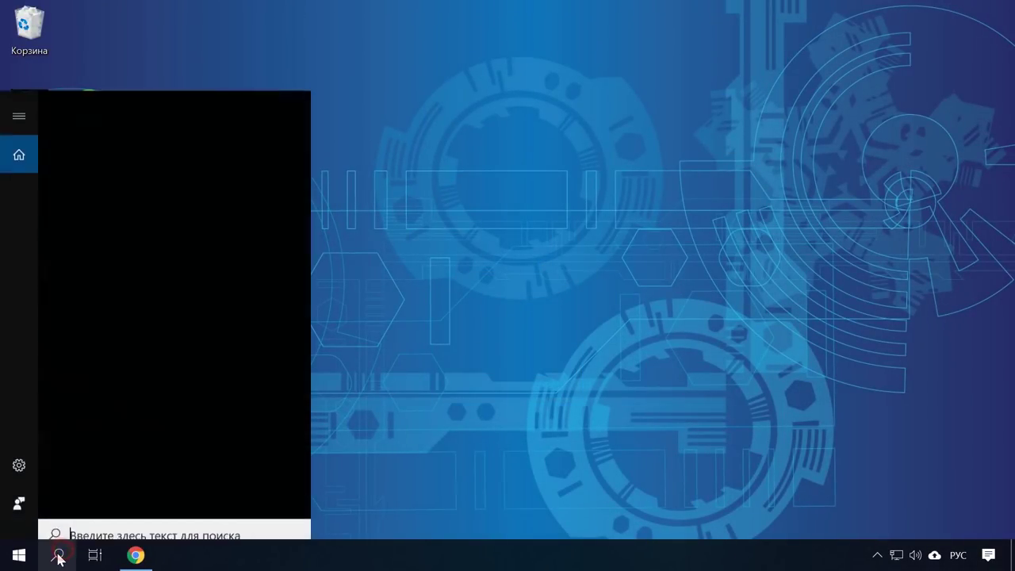
{"action": "type", "text": "панель"}
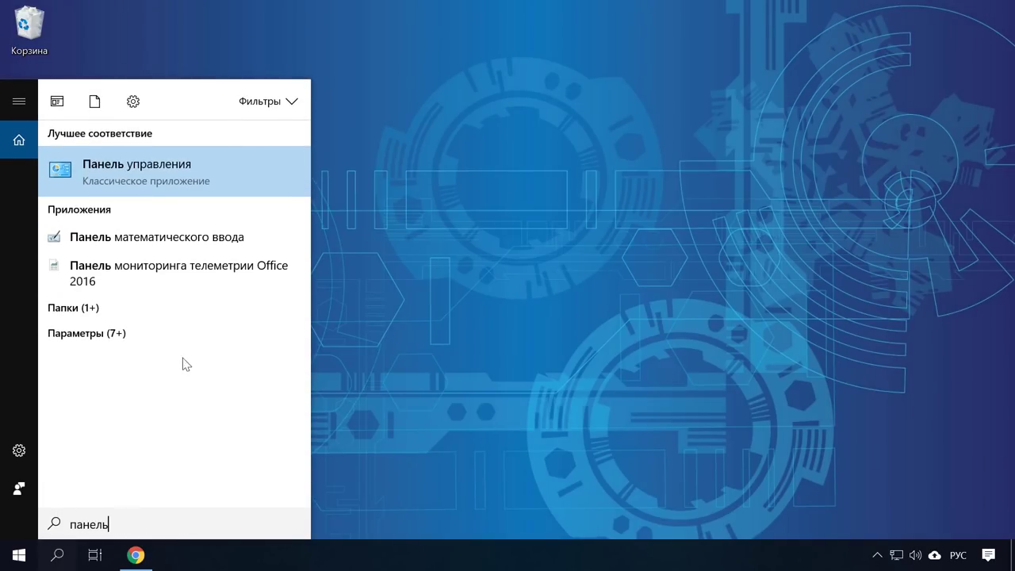
{"action": "left_click", "coordinate": [214, 171]}
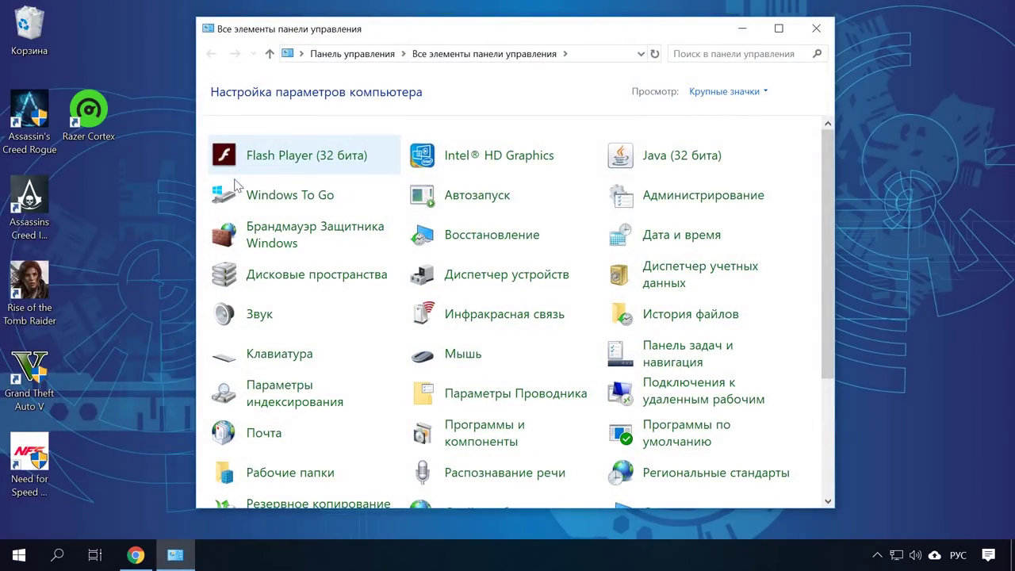
{"action": "left_click", "coordinate": [484, 436]}
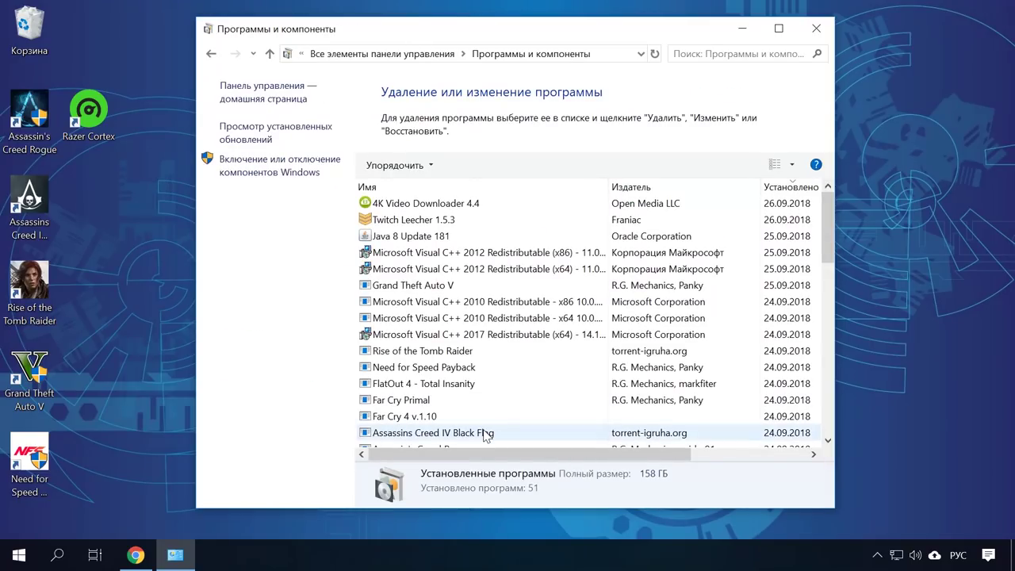
{"action": "scroll", "coordinate": [516, 414], "scroll_direction": "down", "scroll_amount": 12}
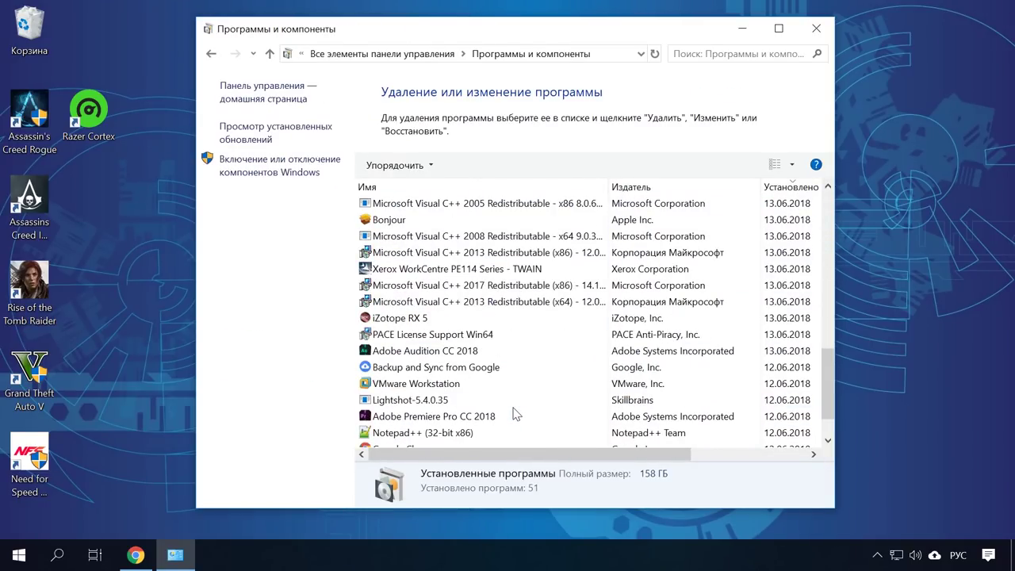
{"action": "scroll", "coordinate": [516, 414], "scroll_direction": "up", "scroll_amount": 12}
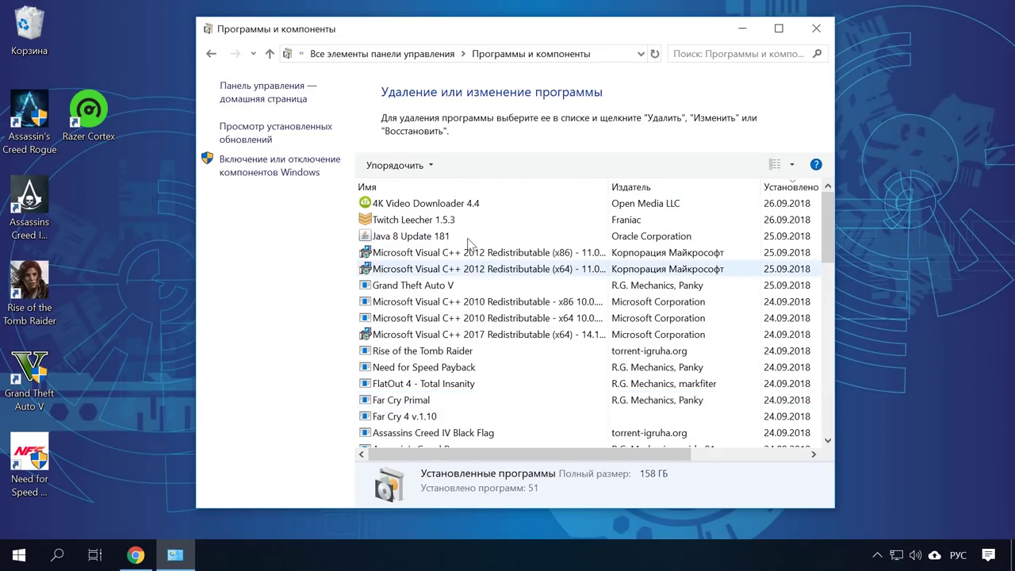
Uninstall 4K Video Downloader 4.4 and confirm the removal
{"action": "left_click", "coordinate": [461, 203]}
{"action": "left_click", "coordinate": [464, 165]}
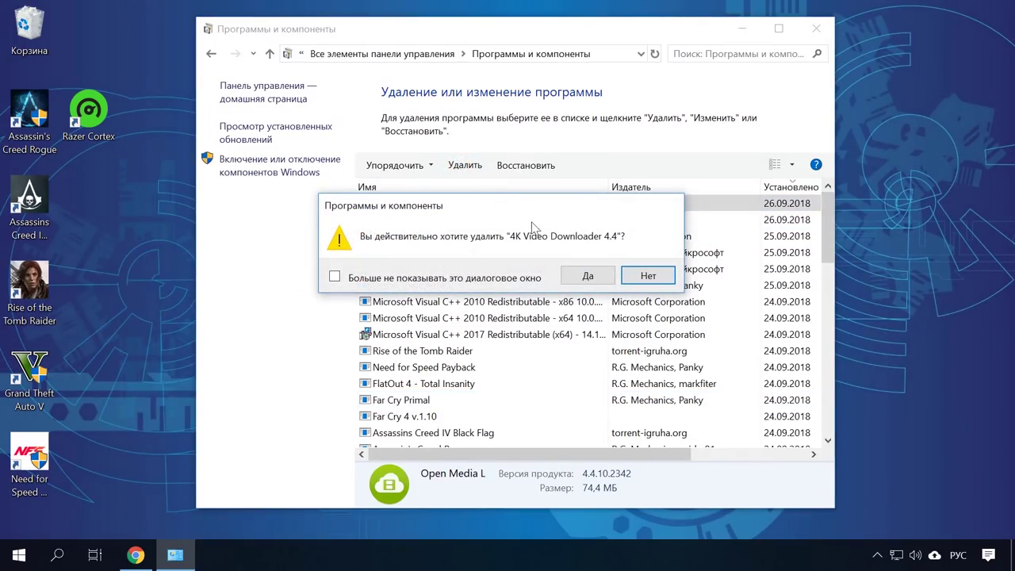
{"action": "left_click", "coordinate": [580, 272]}
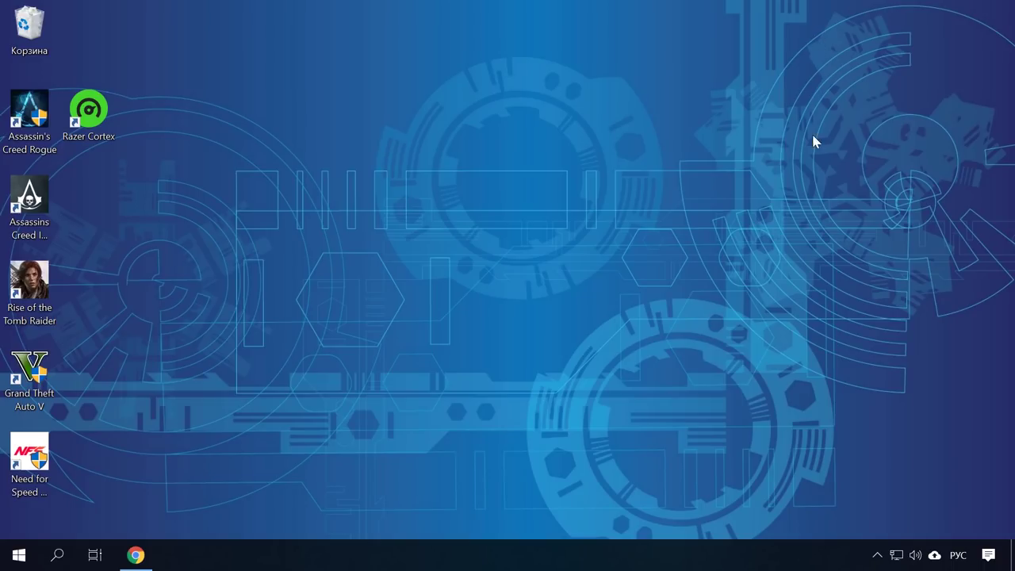
Open Диспетчер задач and show its list of startup programs (Автозагрузка)
{"action": "right_click", "coordinate": [655, 559]}
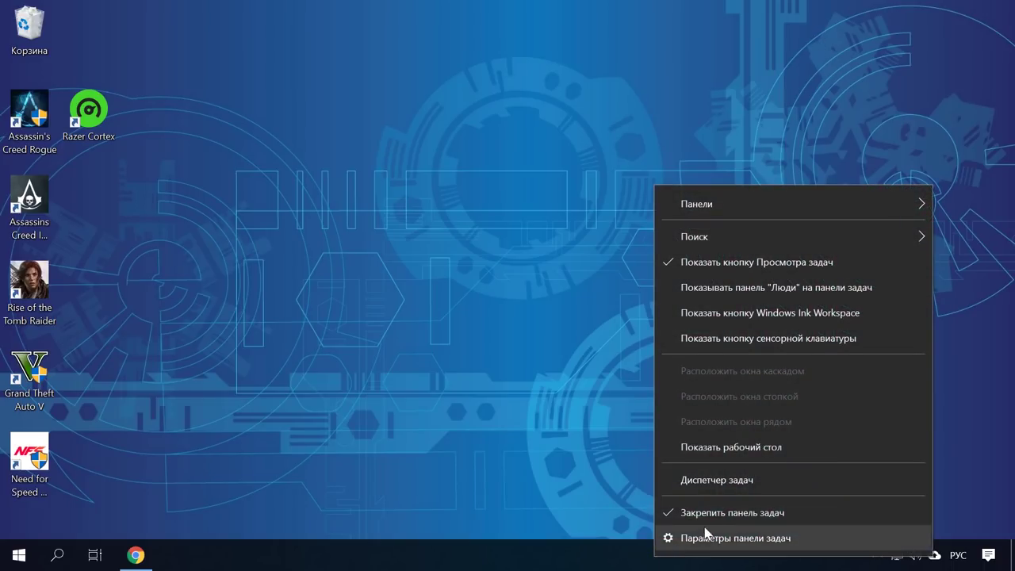
{"action": "left_click", "coordinate": [752, 480]}
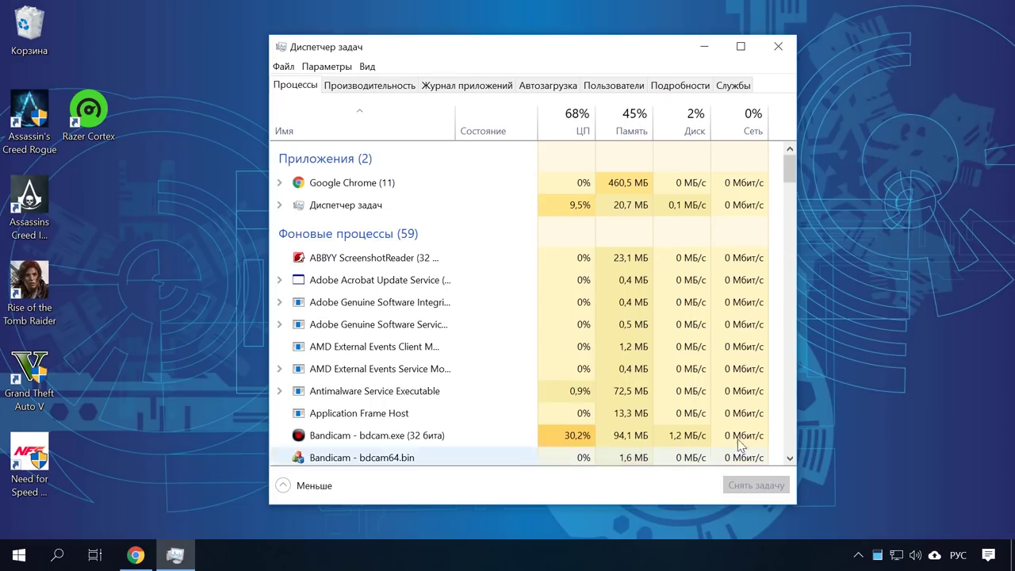
{"action": "left_click", "coordinate": [556, 86]}
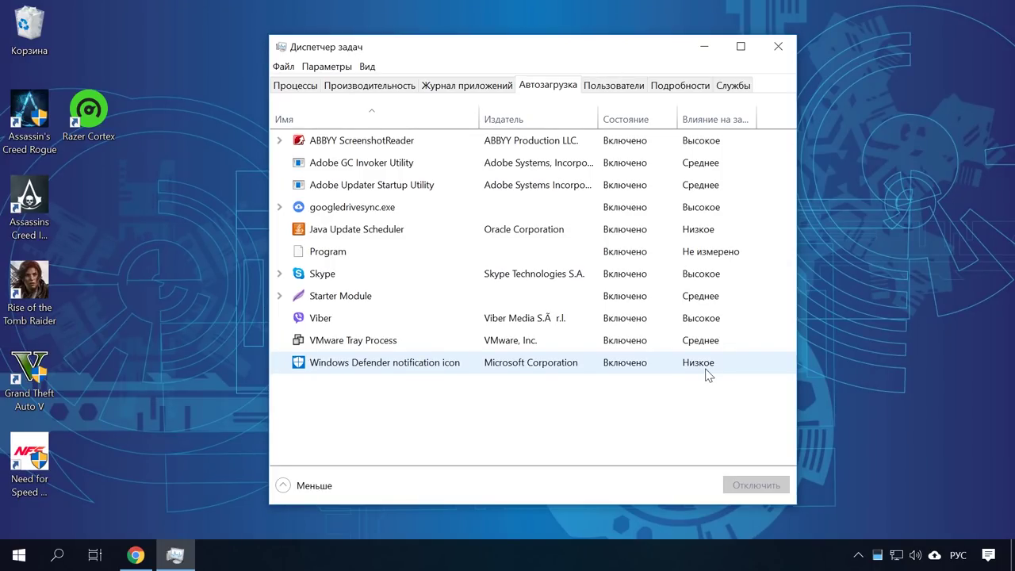
Disable ABBYY ScreenshotReader and the unmeasured Program entry in the startup programs
{"action": "left_click", "coordinate": [556, 142]}
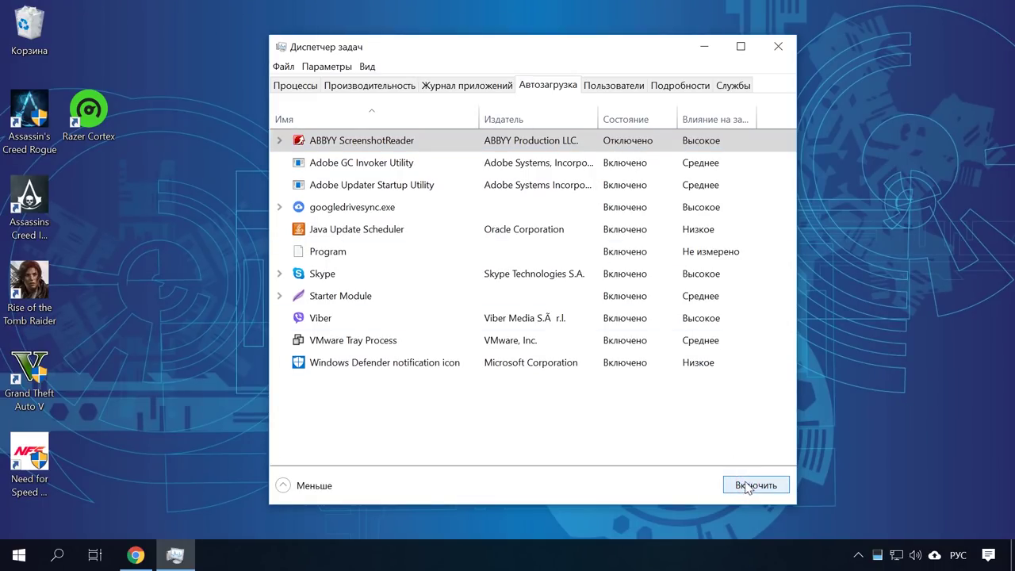
{"action": "left_click", "coordinate": [400, 251]}
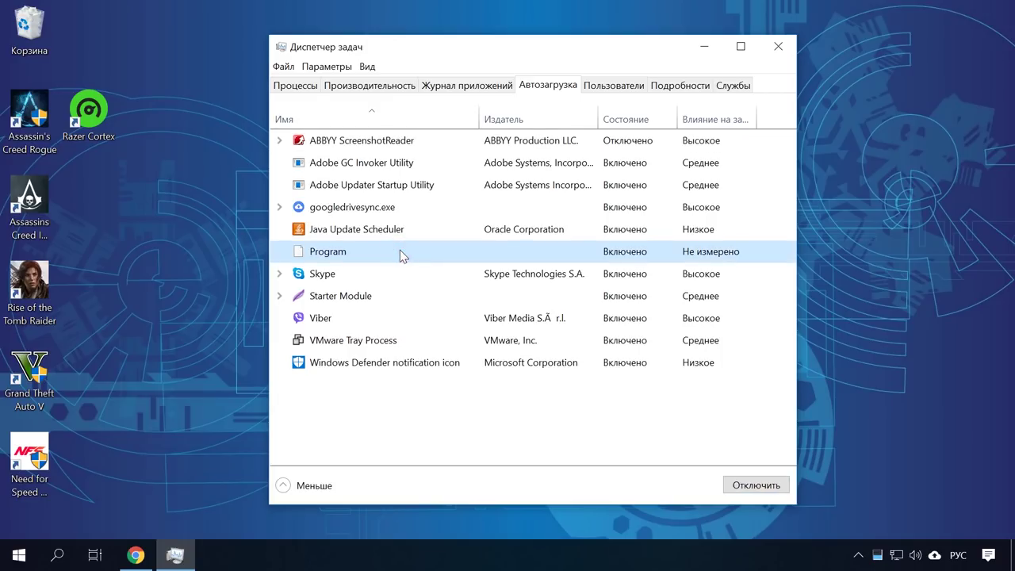
{"action": "left_click", "coordinate": [746, 486]}
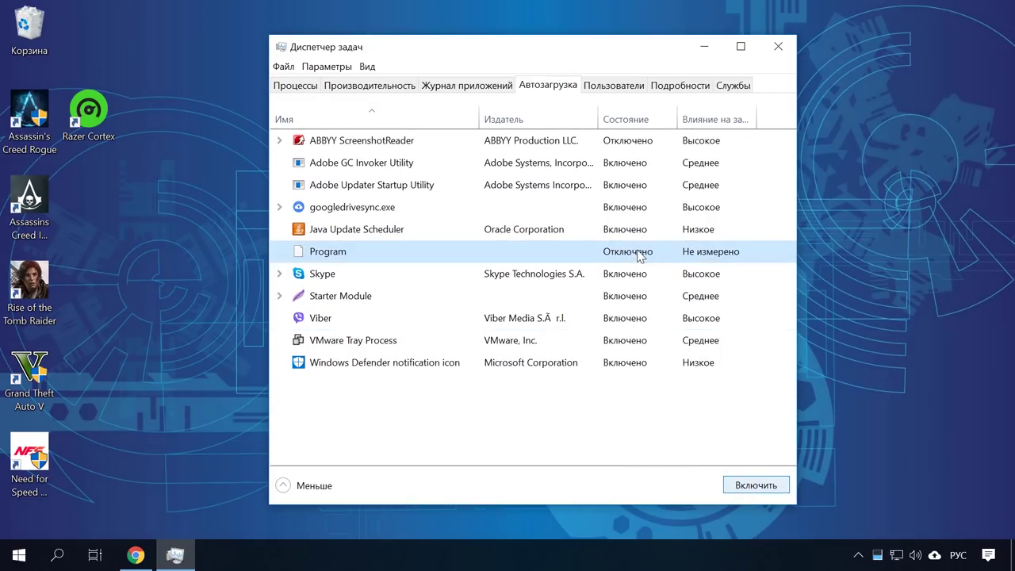
{"action": "left_click", "coordinate": [627, 146]}
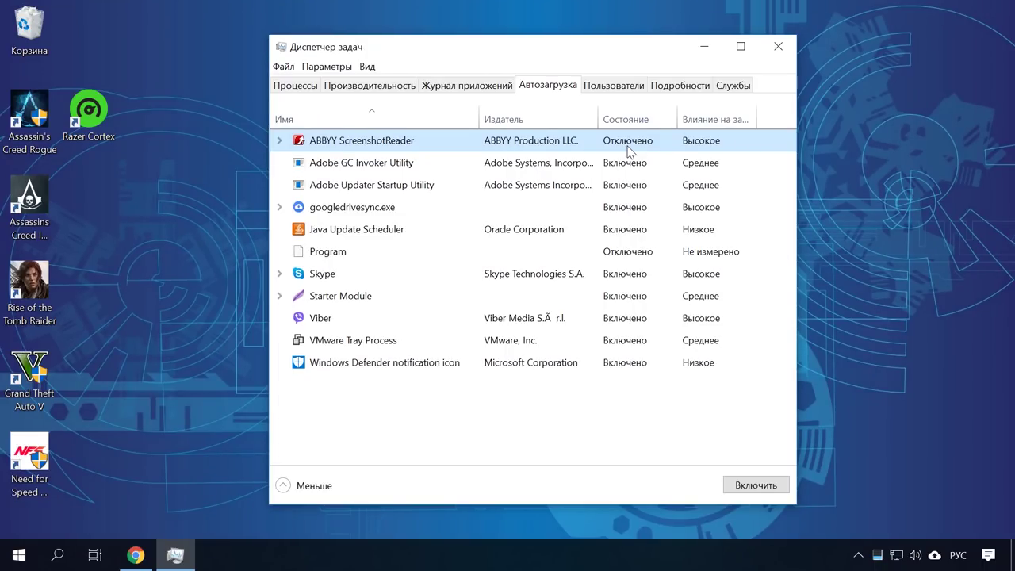
Look through the running processes and end the ABBYY ScreenshotReader background process
{"action": "left_click", "coordinate": [309, 85]}
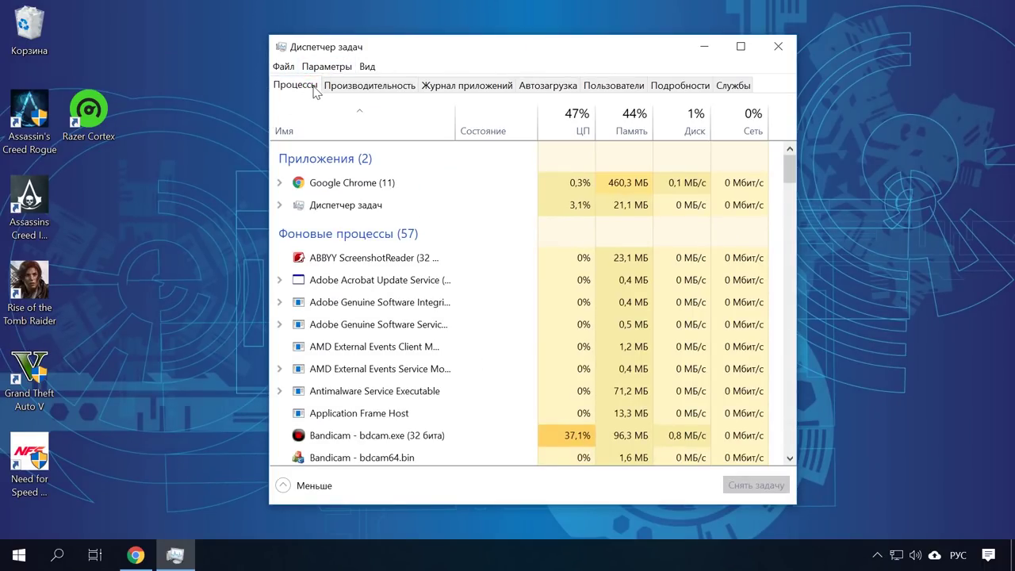
{"action": "scroll", "coordinate": [412, 331], "scroll_direction": "down", "scroll_amount": 5}
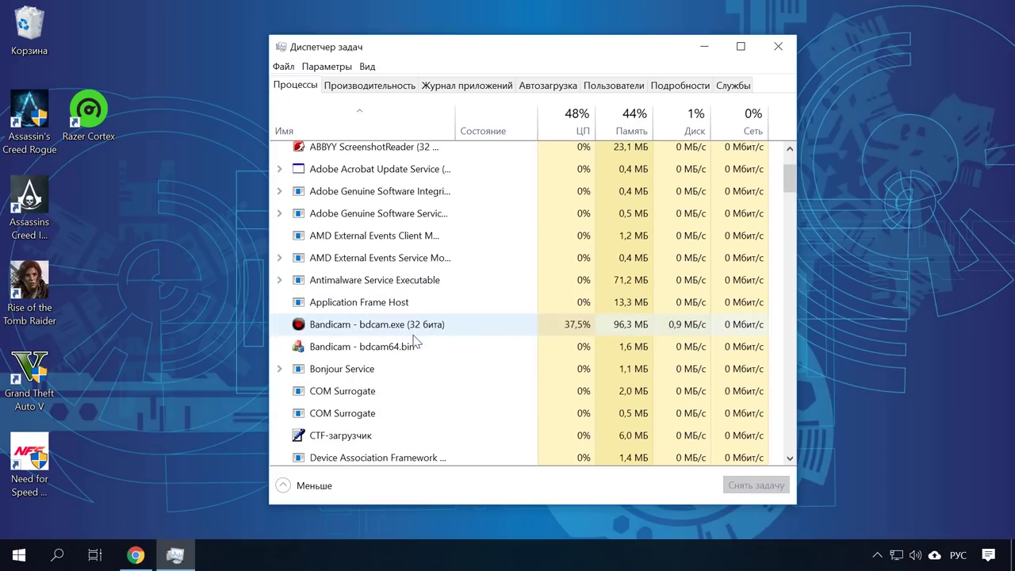
{"action": "scroll", "coordinate": [425, 355], "scroll_direction": "up", "scroll_amount": 5}
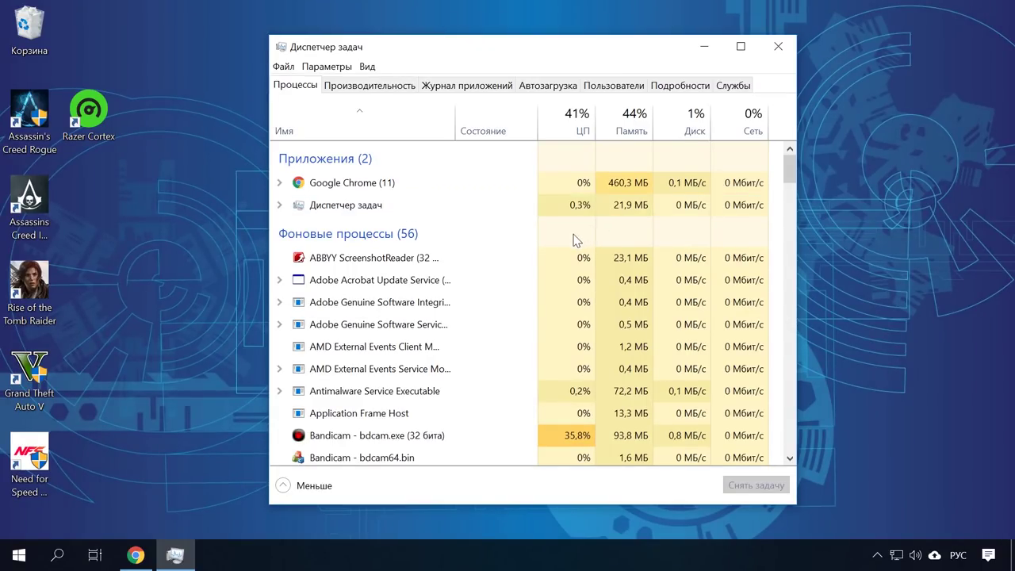
{"action": "left_click", "coordinate": [375, 257]}
{"action": "left_click", "coordinate": [754, 485]}
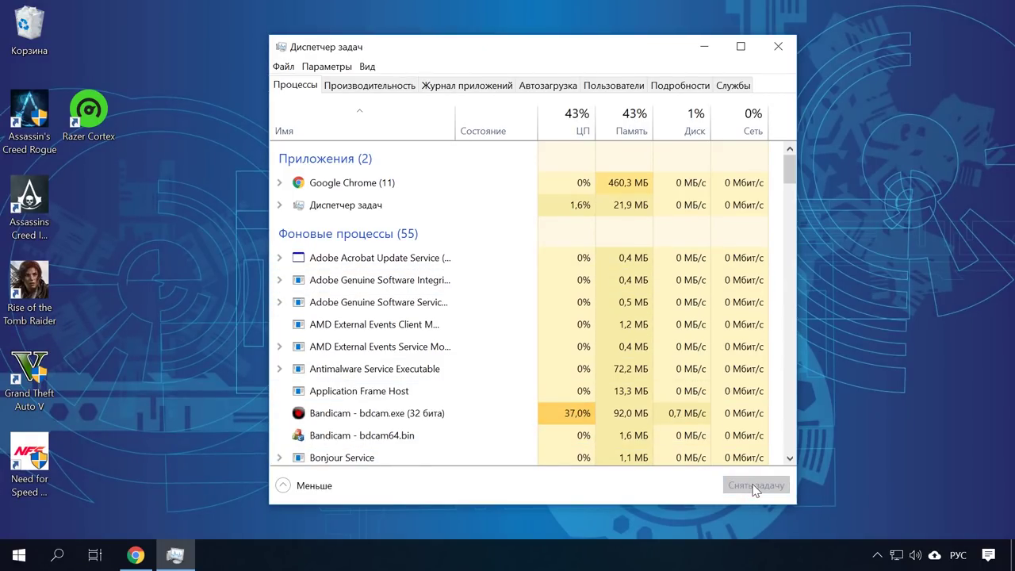
End the Bonjour Service background process
{"action": "scroll", "coordinate": [397, 417], "scroll_direction": "down", "scroll_amount": 1}
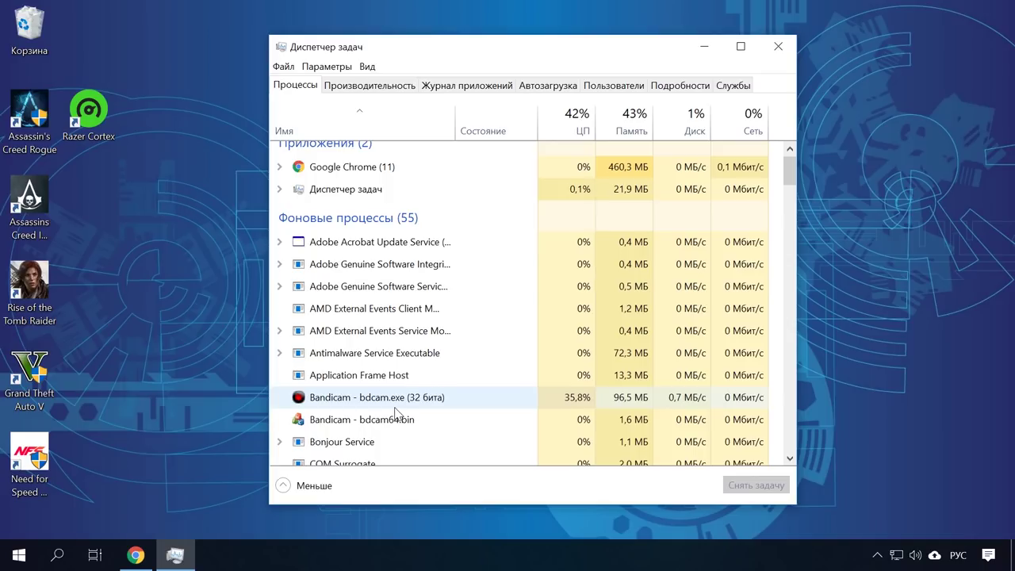
{"action": "left_click", "coordinate": [340, 442]}
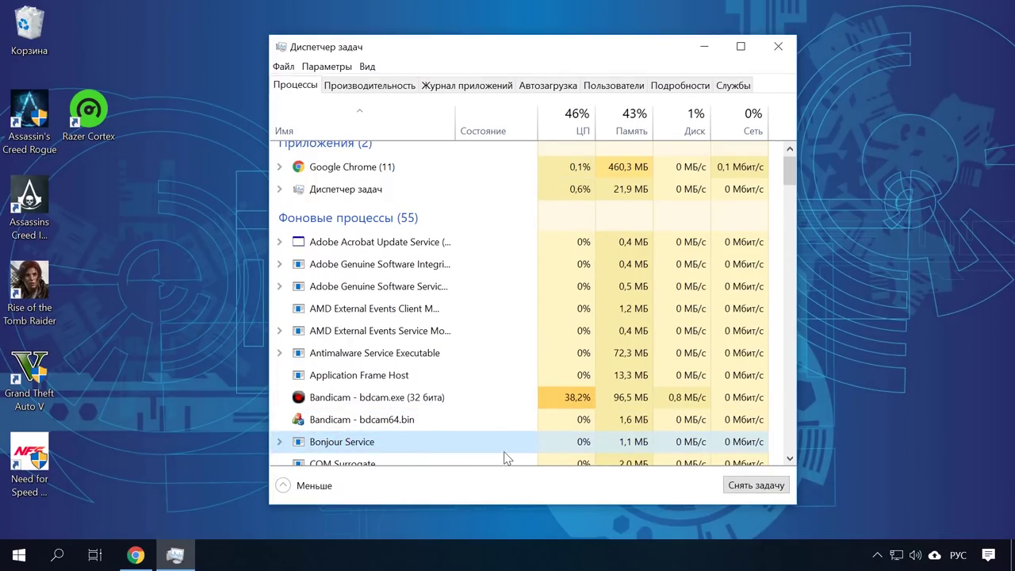
{"action": "left_click", "coordinate": [752, 484]}
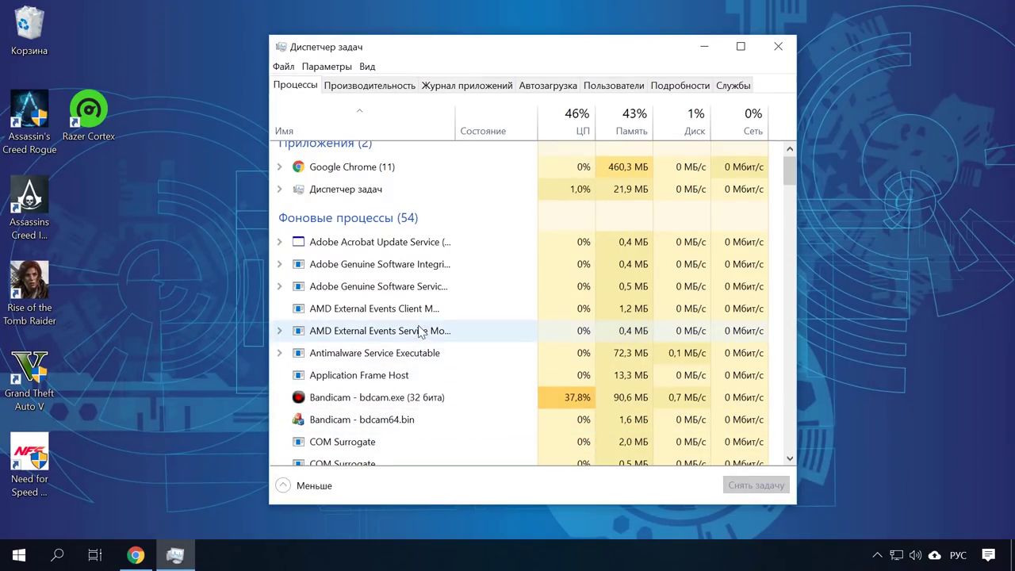
Examine the remaining background processes for others that could be ended
{"action": "scroll", "coordinate": [421, 333], "scroll_direction": "down", "scroll_amount": 3}
{"action": "scroll", "coordinate": [421, 331], "scroll_direction": "down", "scroll_amount": 3}
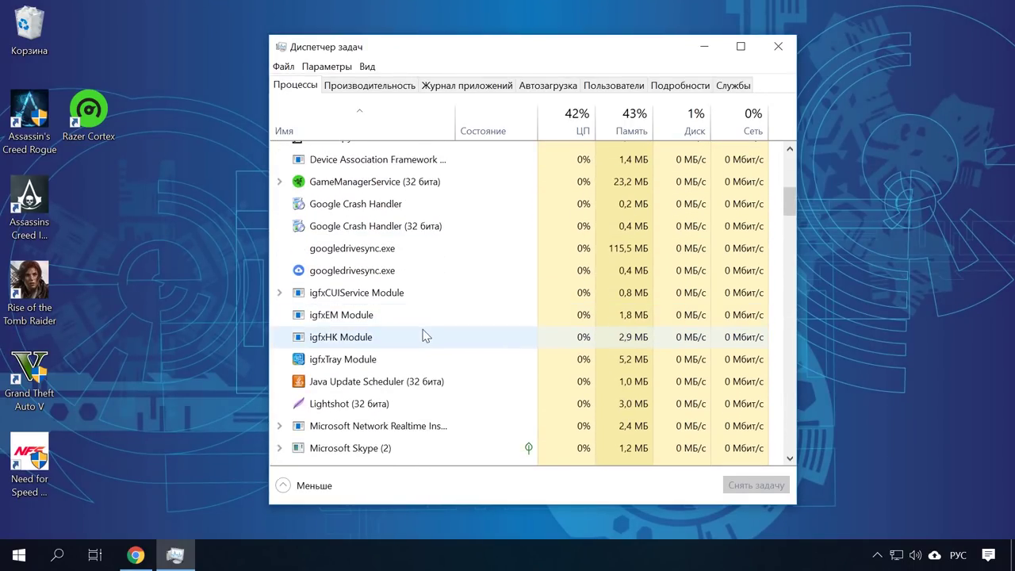
{"action": "scroll", "coordinate": [426, 336], "scroll_direction": "down", "scroll_amount": 1}
{"action": "scroll", "coordinate": [426, 336], "scroll_direction": "down", "scroll_amount": 3}
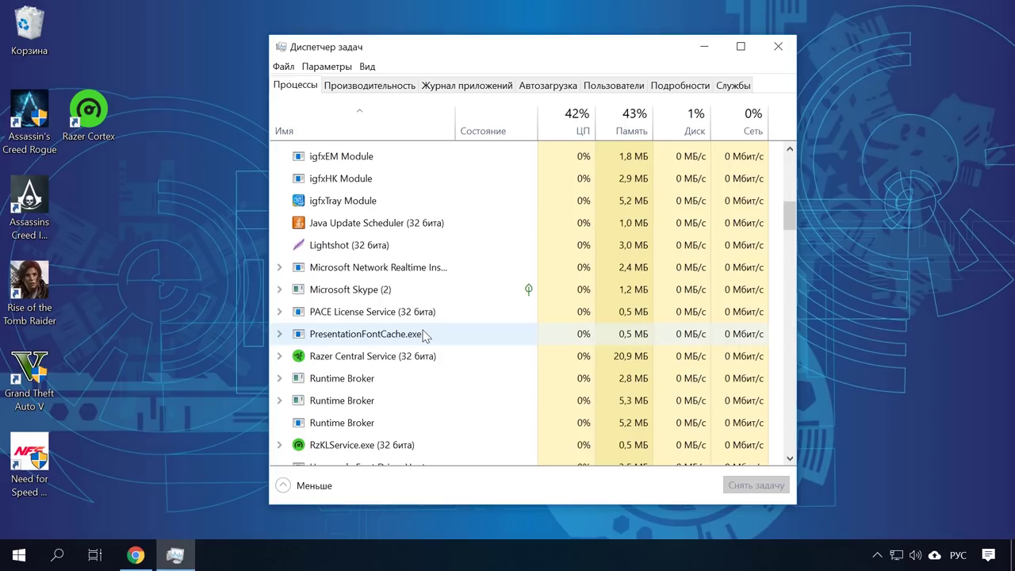
{"action": "scroll", "coordinate": [424, 336], "scroll_direction": "down", "scroll_amount": 5}
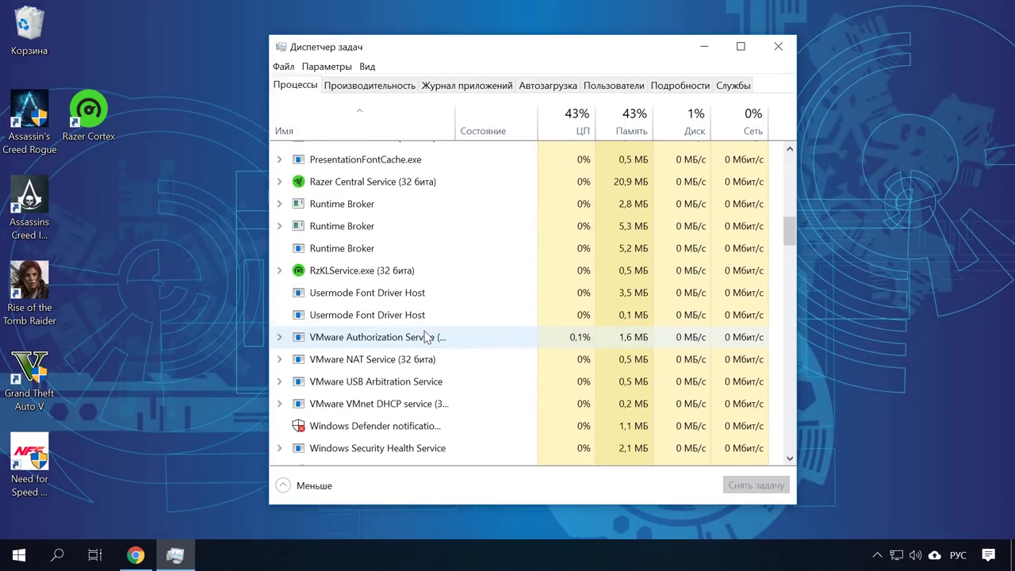
{"action": "scroll", "coordinate": [426, 337], "scroll_direction": "down", "scroll_amount": 1}
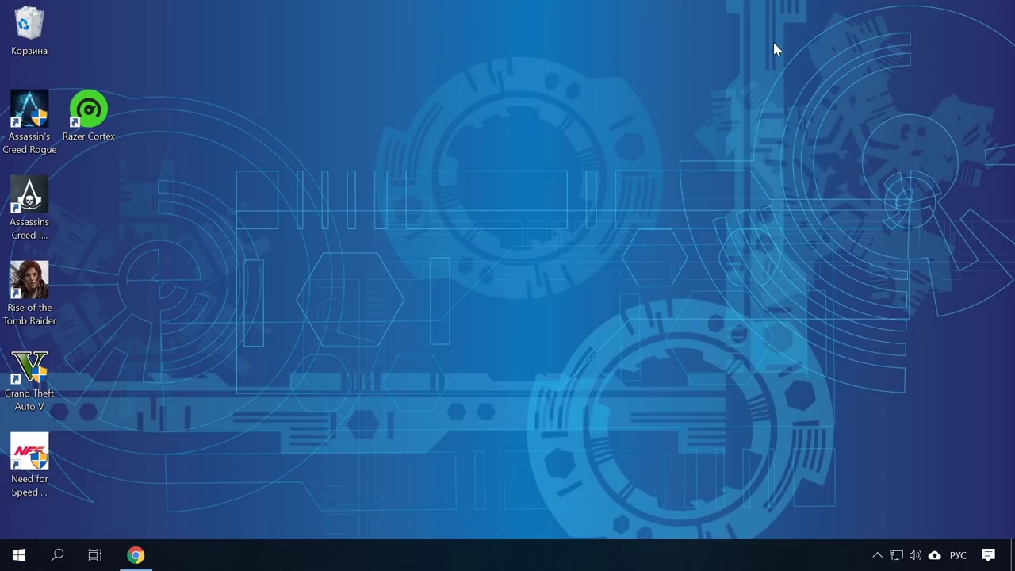
Search Windows for "службы" and open the Службы console
{"action": "left_click", "coordinate": [57, 555]}
{"action": "type", "text": "службы"}
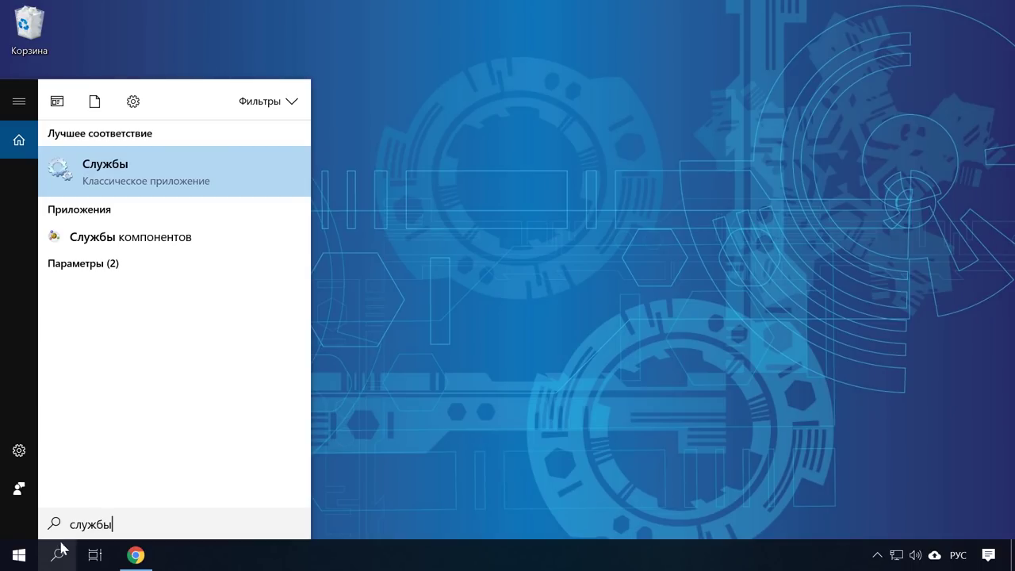
{"action": "left_click", "coordinate": [247, 164]}
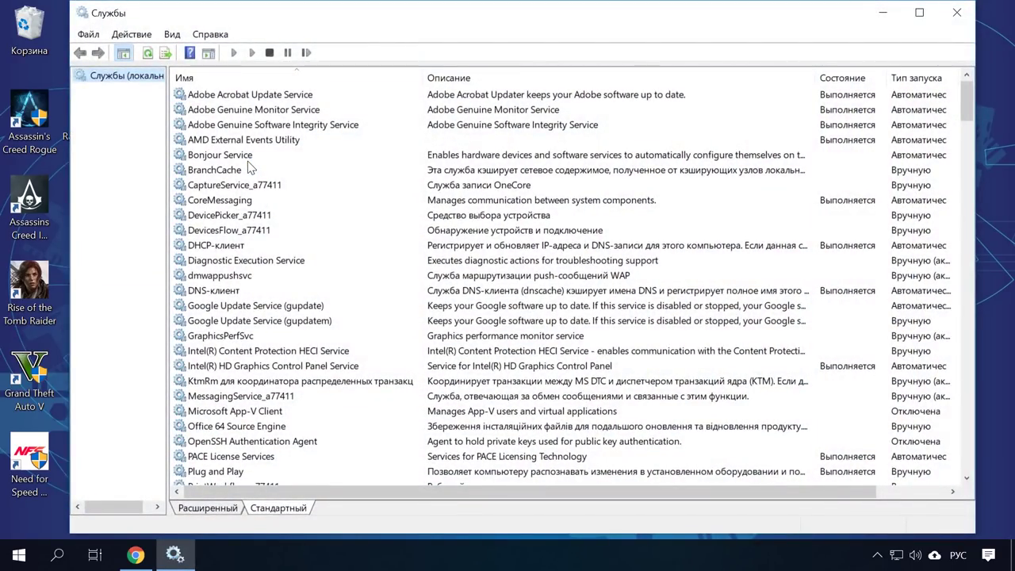
Examine the services list for services that could be disabled, including Служба политики диагностики, Автономные файлы and Служба перечислителя переносных устройств
{"action": "scroll", "coordinate": [293, 226], "scroll_direction": "down", "scroll_amount": 3}
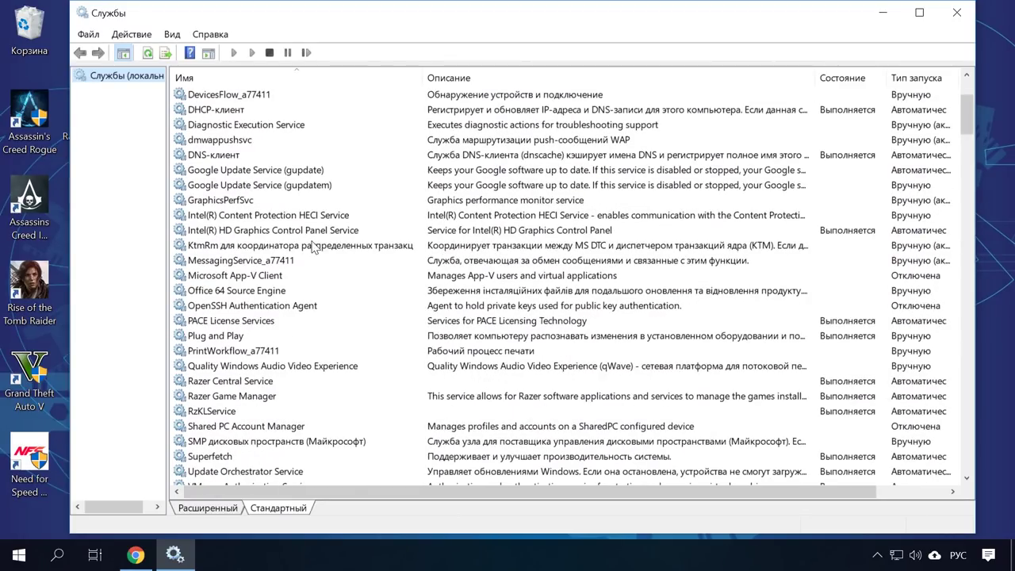
{"action": "scroll", "coordinate": [315, 248], "scroll_direction": "down", "scroll_amount": 8}
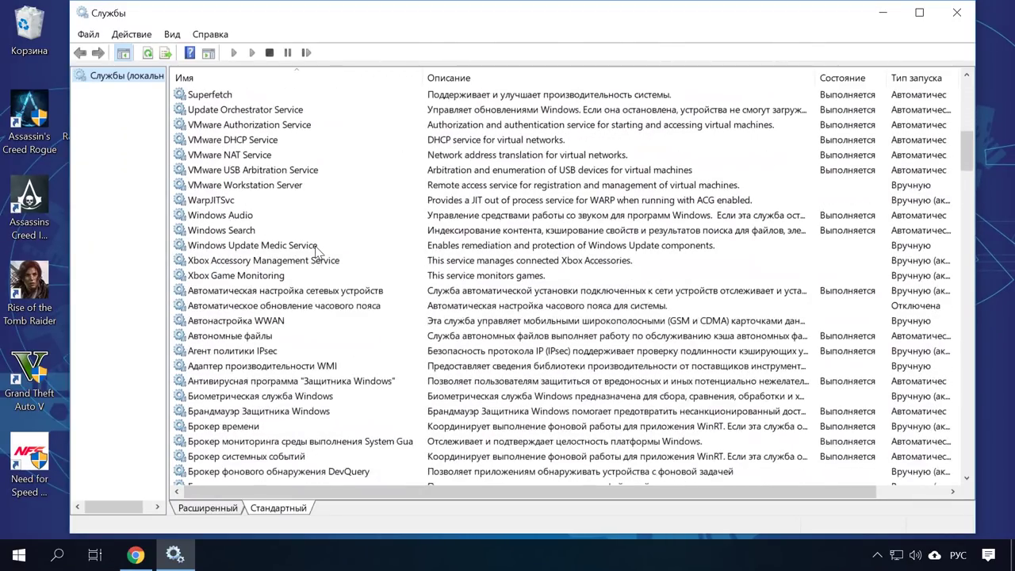
{"action": "scroll", "coordinate": [315, 250], "scroll_direction": "down", "scroll_amount": 3}
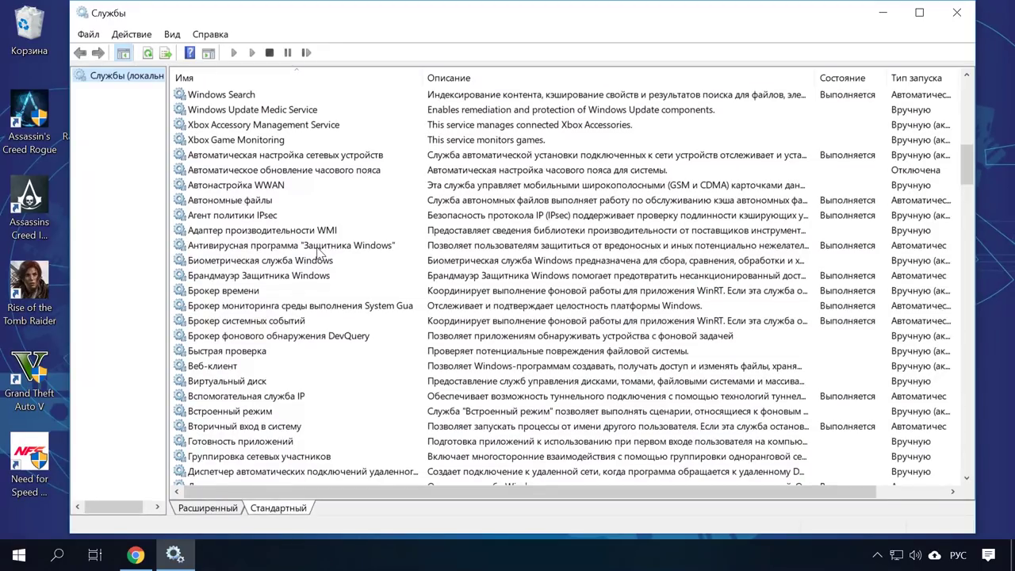
{"action": "scroll", "coordinate": [321, 253], "scroll_direction": "down", "scroll_amount": 3}
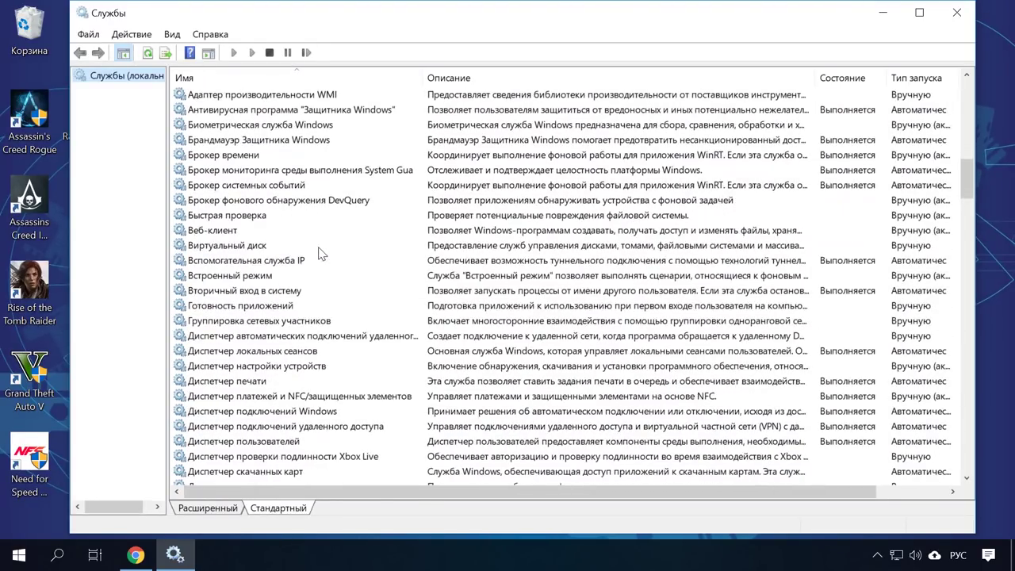
{"action": "scroll", "coordinate": [321, 253], "scroll_direction": "down", "scroll_amount": 20}
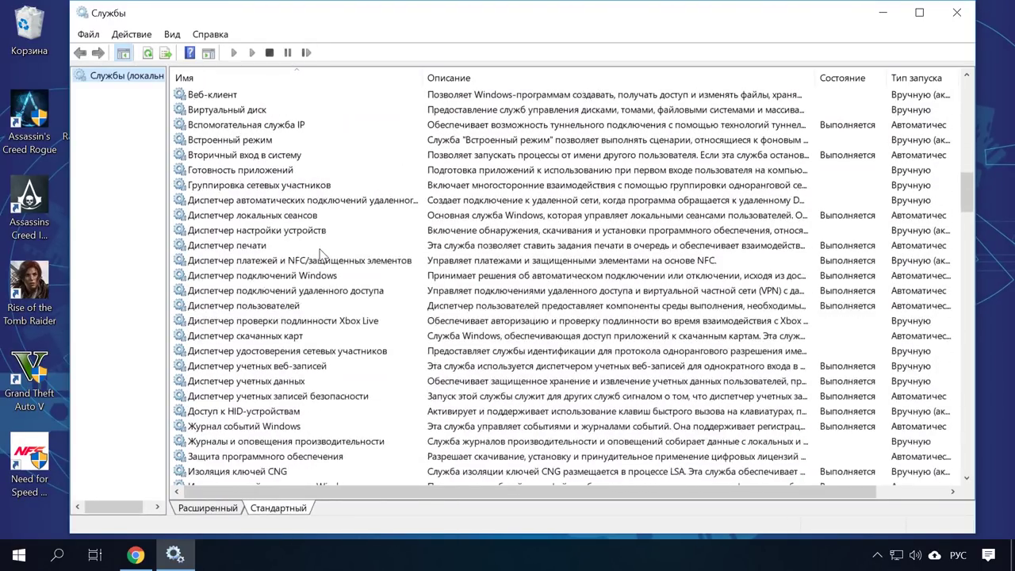
{"action": "scroll", "coordinate": [321, 256], "scroll_direction": "down", "scroll_amount": 18}
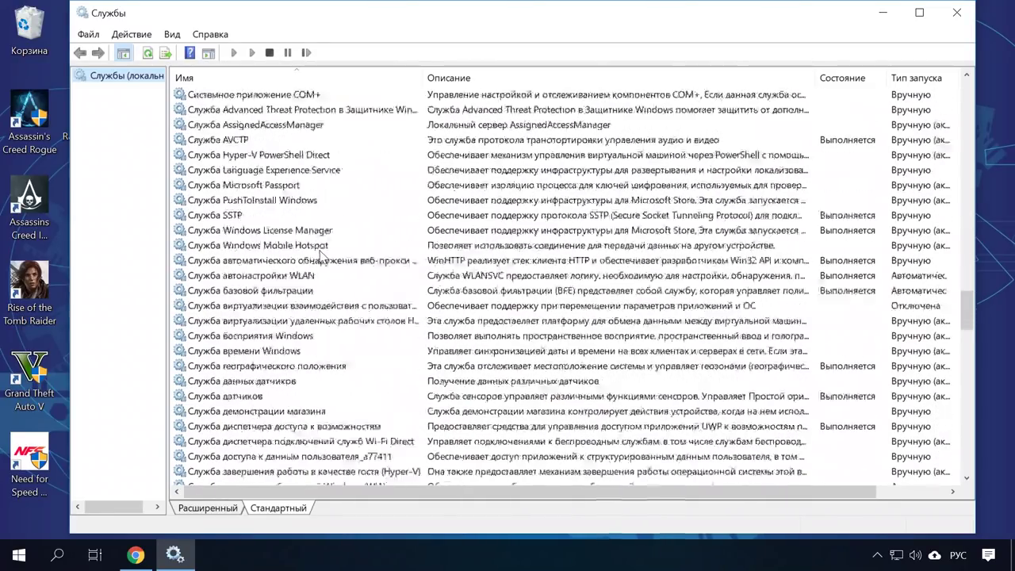
{"action": "scroll", "coordinate": [323, 254], "scroll_direction": "down", "scroll_amount": 3}
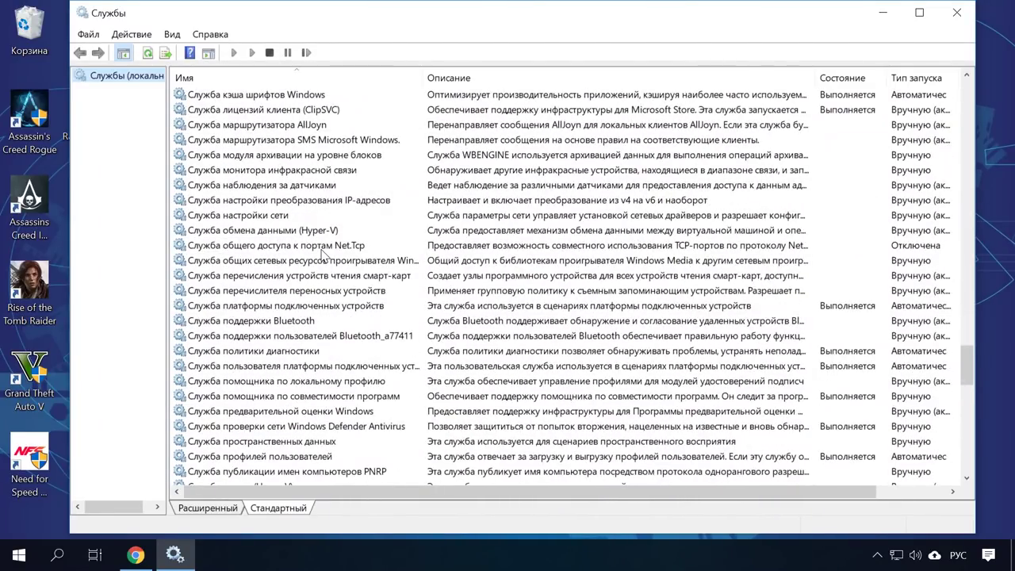
{"action": "left_click", "coordinate": [309, 351]}
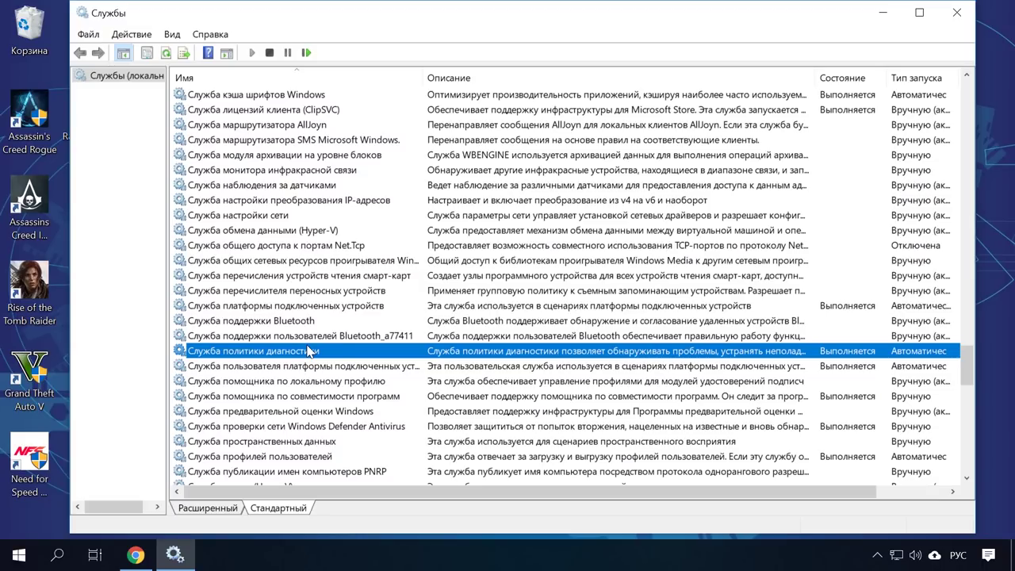
{"action": "scroll", "coordinate": [309, 351], "scroll_direction": "up", "scroll_amount": 20}
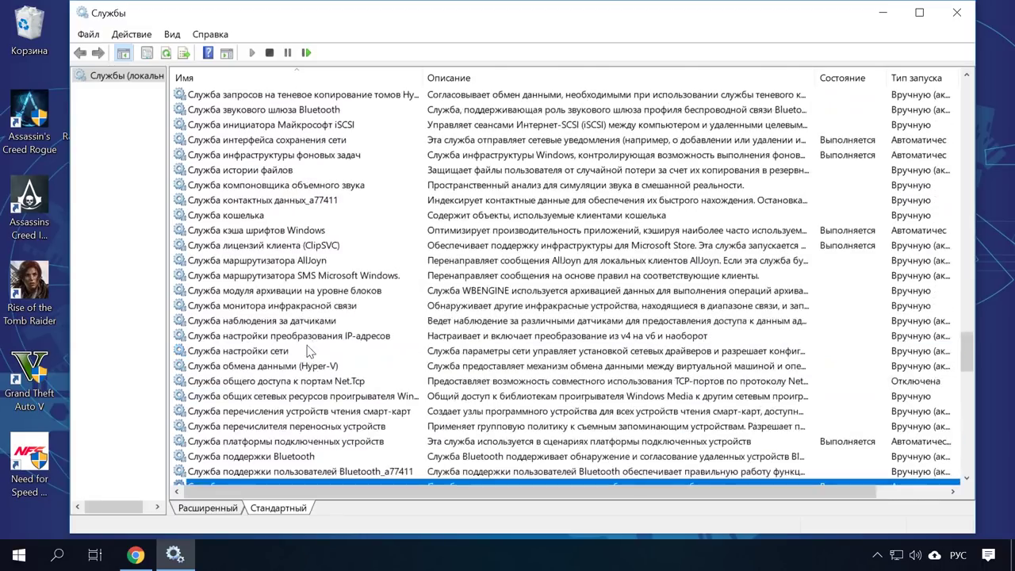
{"action": "left_click", "coordinate": [297, 203]}
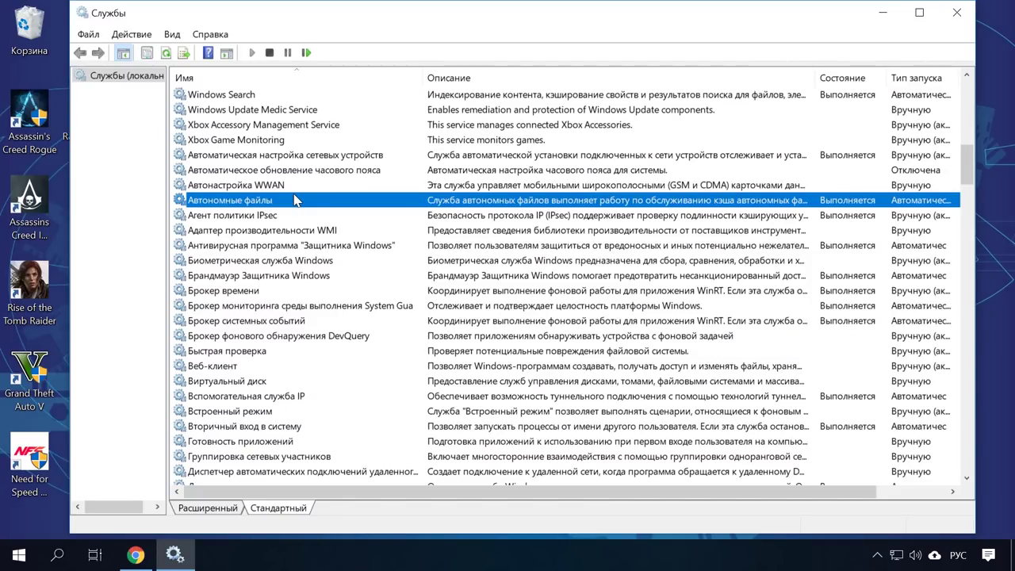
{"action": "scroll", "coordinate": [297, 200], "scroll_direction": "down", "scroll_amount": 20}
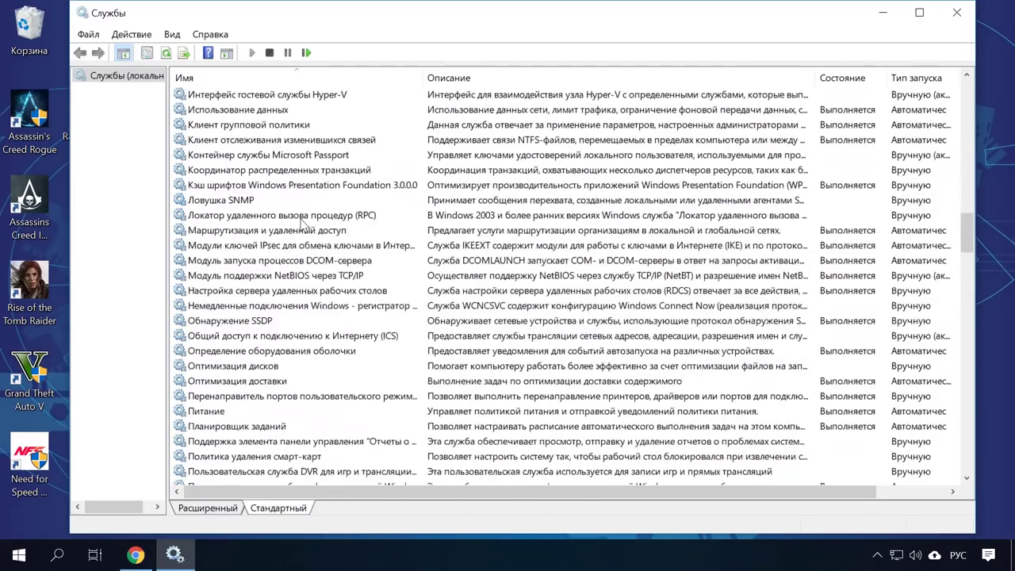
{"action": "scroll", "coordinate": [300, 228], "scroll_direction": "down", "scroll_amount": 7}
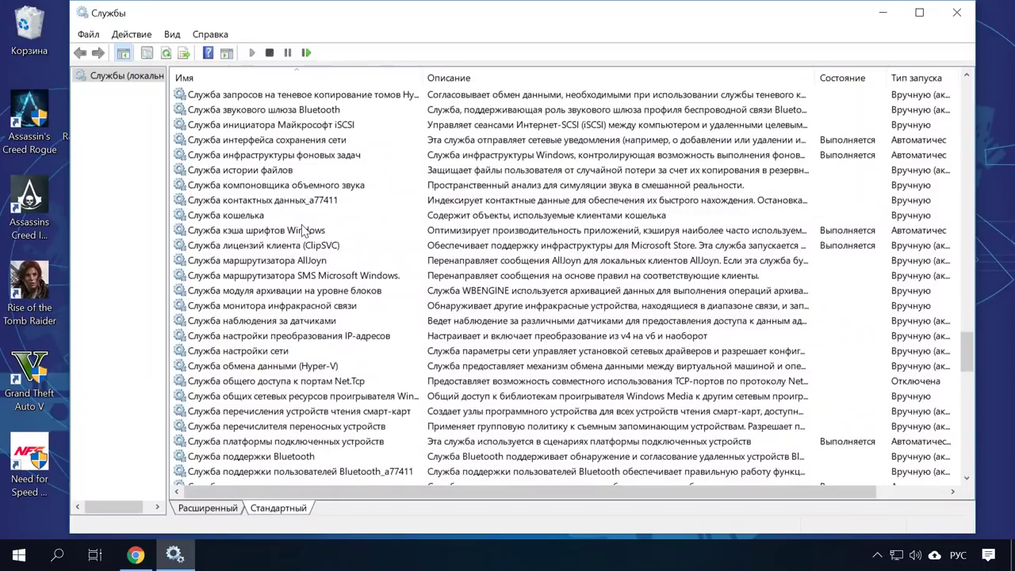
{"action": "left_click", "coordinate": [363, 291]}
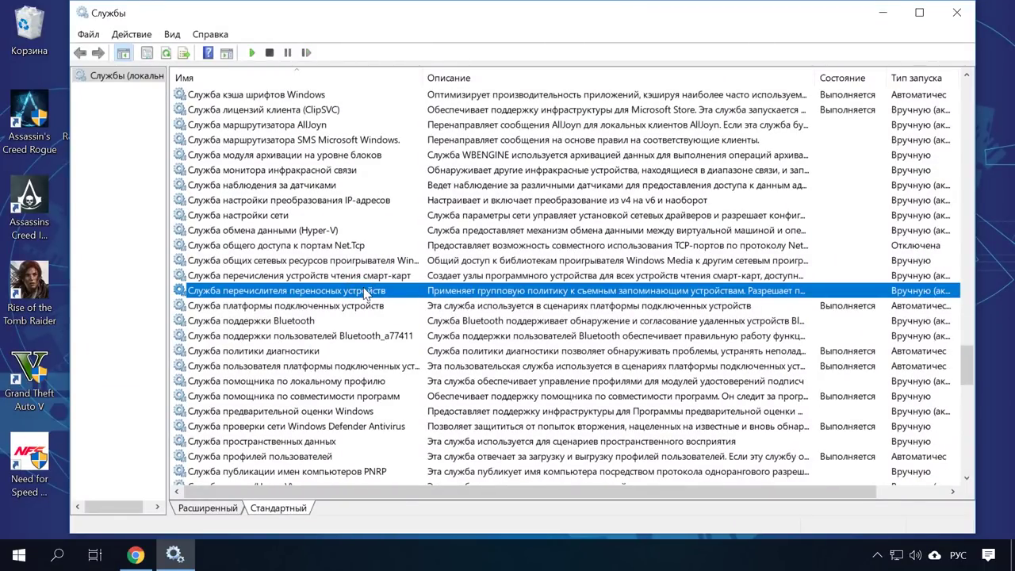
{"action": "scroll", "coordinate": [363, 291], "scroll_direction": "up", "scroll_amount": 20}
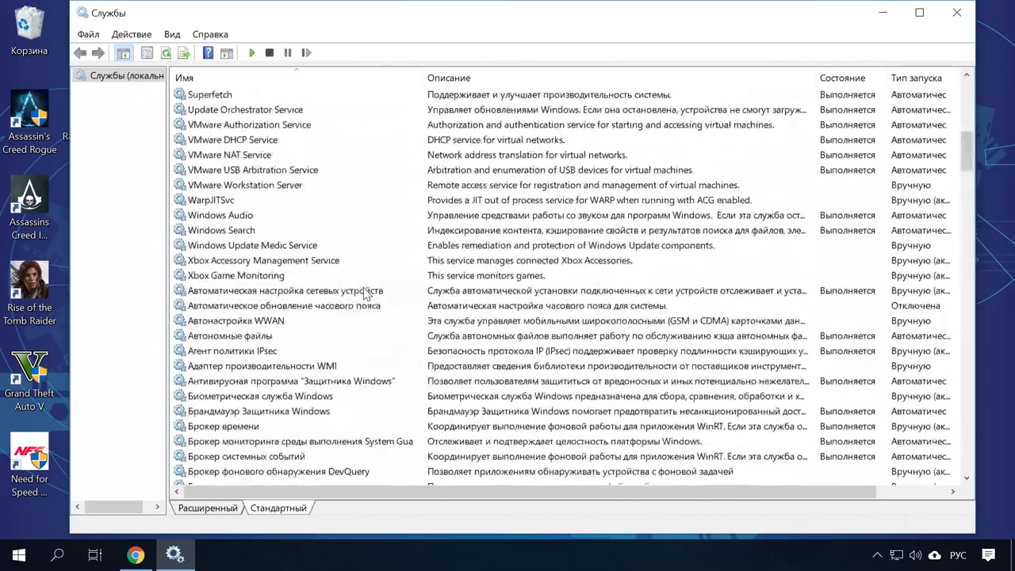
Stop the Вторичный вход в систему service and set its startup type to Вручную
{"action": "scroll", "coordinate": [378, 318], "scroll_direction": "down", "scroll_amount": 6}
{"action": "left_click", "coordinate": [334, 337]}
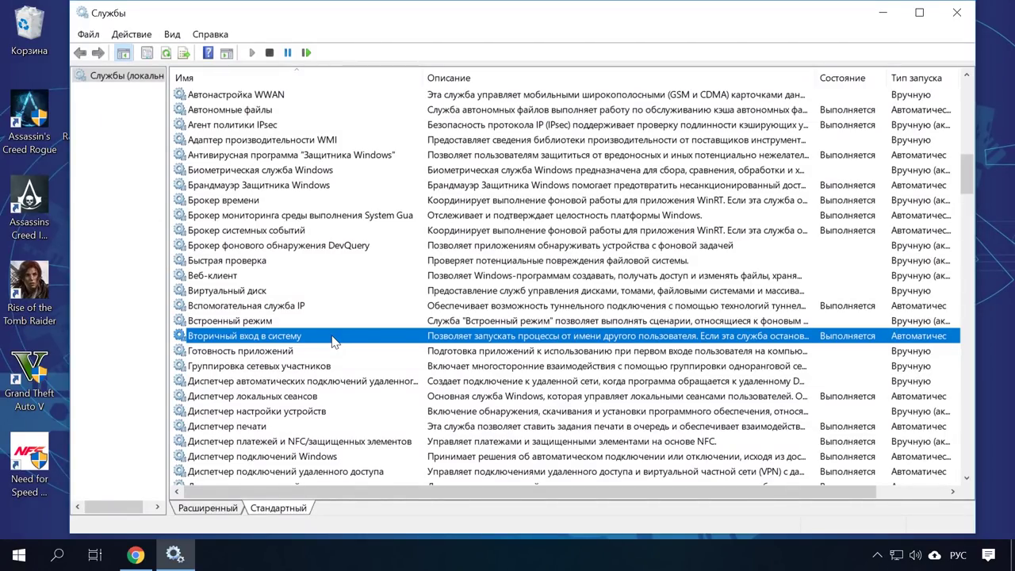
{"action": "right_click", "coordinate": [333, 341]}
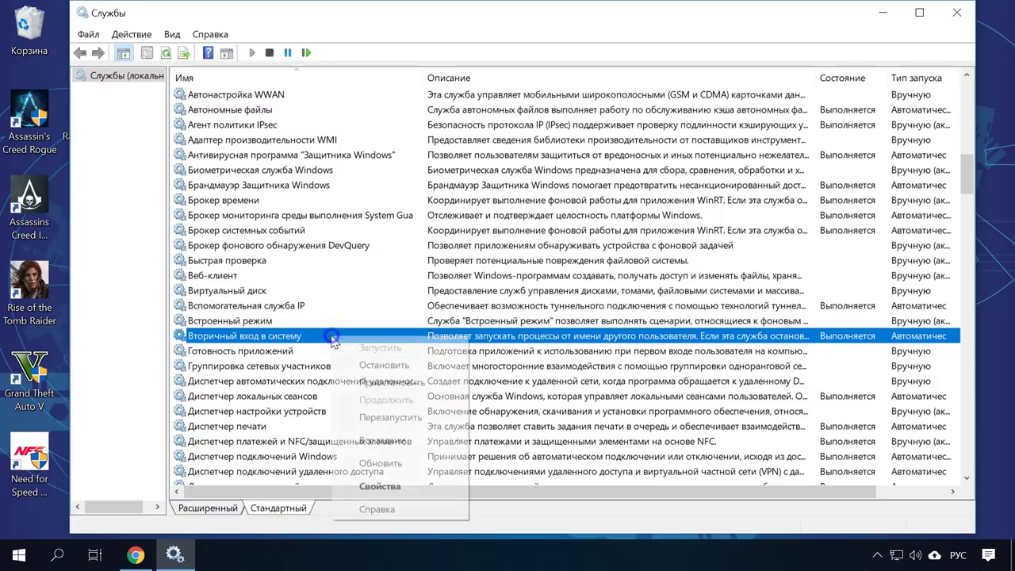
{"action": "left_click", "coordinate": [430, 484]}
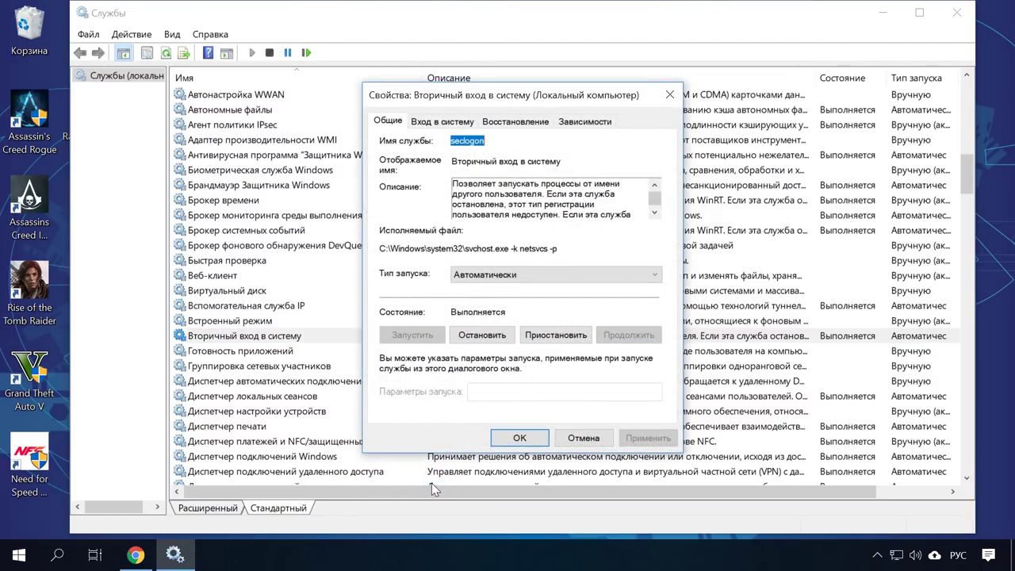
{"action": "left_click", "coordinate": [388, 123]}
{"action": "left_click", "coordinate": [498, 335]}
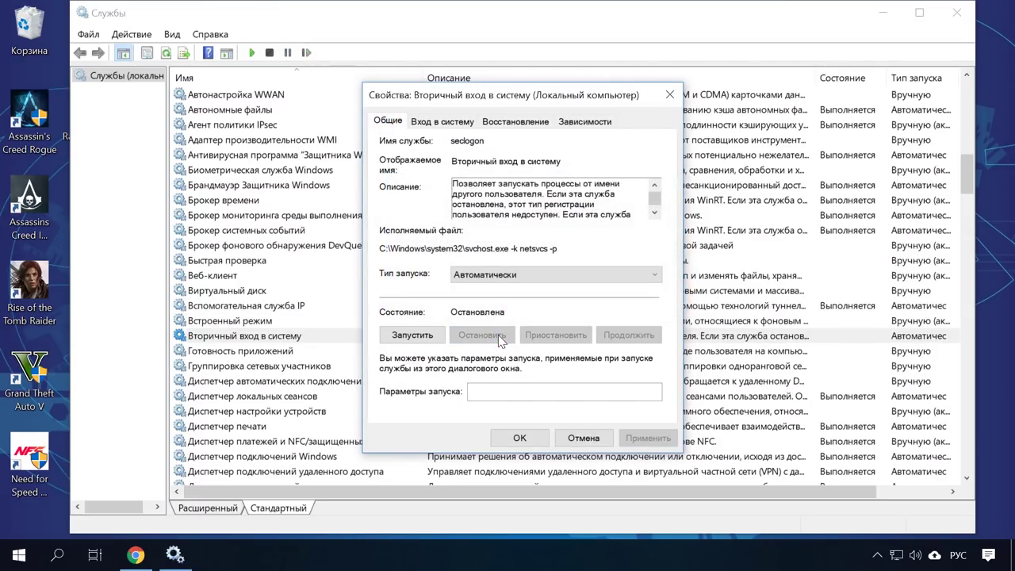
{"action": "left_click", "coordinate": [540, 275]}
{"action": "left_click", "coordinate": [537, 310]}
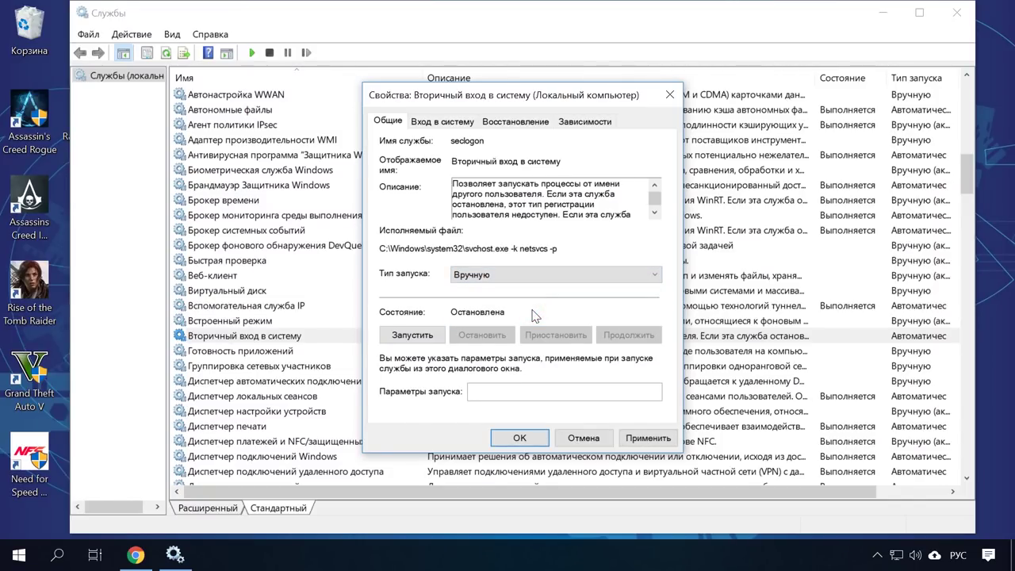
{"action": "left_click", "coordinate": [646, 438]}
{"action": "left_click", "coordinate": [517, 438]}
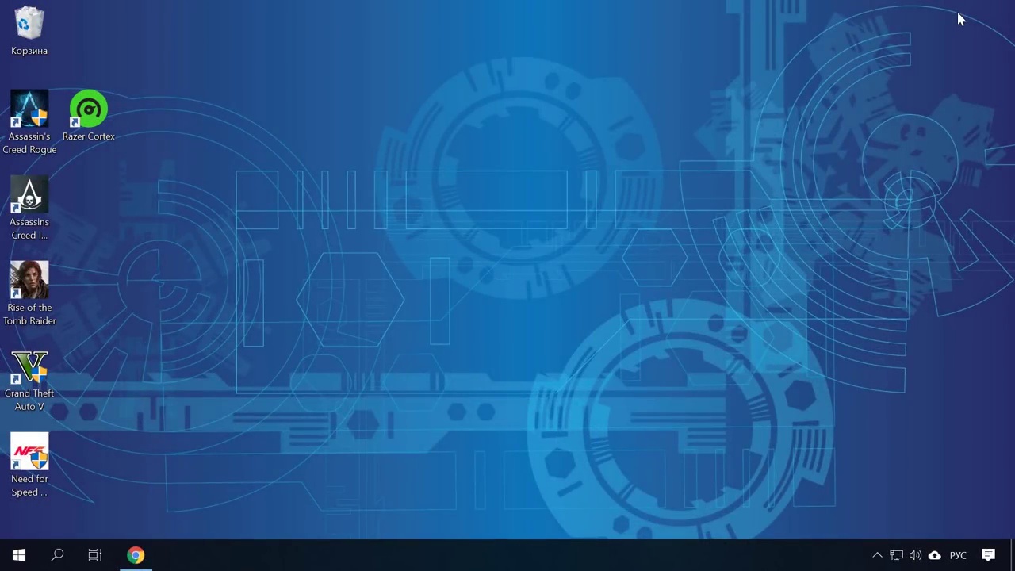
Search Windows for "дефрагмен" and open Дефрагментация и оптимизация ваших дисков
{"action": "left_click", "coordinate": [62, 557]}
{"action": "type", "text": "де"}
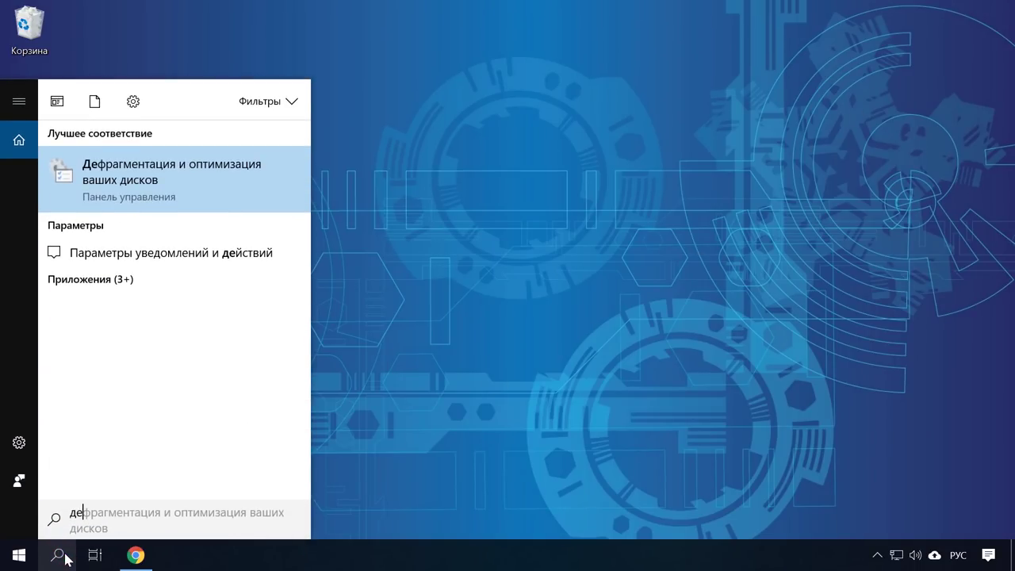
{"action": "type", "text": "фрагмен"}
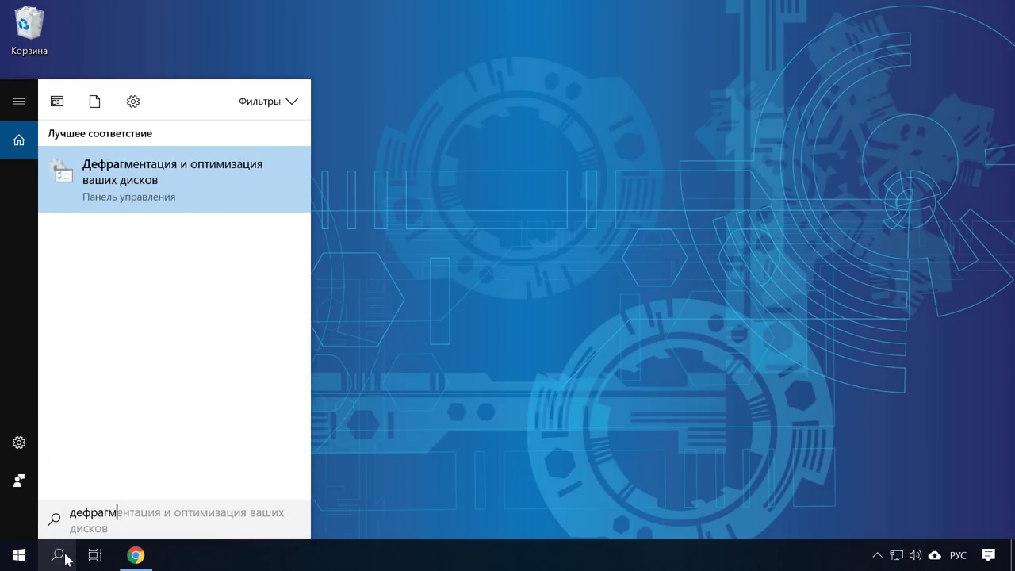
{"action": "left_click", "coordinate": [226, 193]}
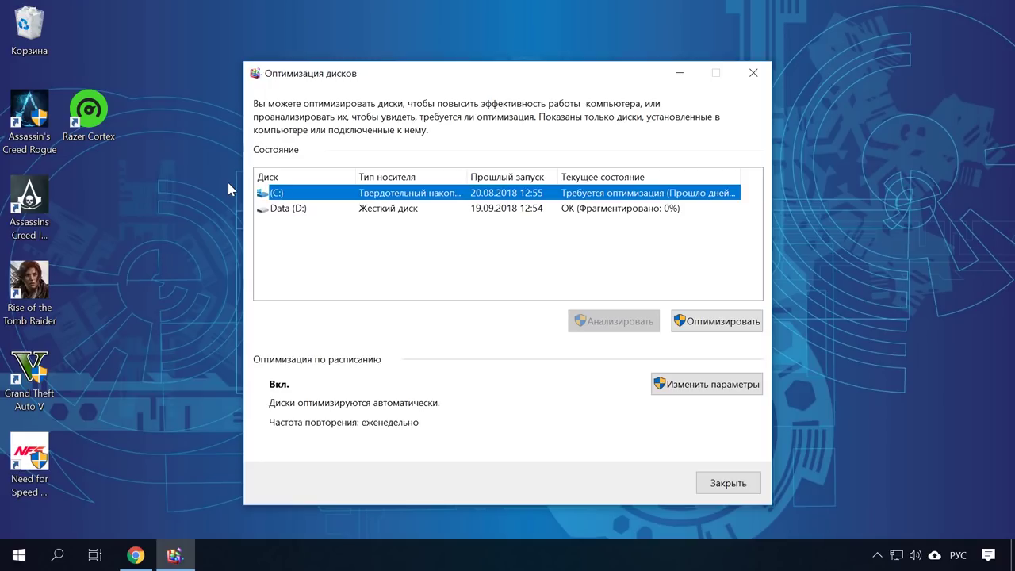
Optimize the solid-state drive C:
{"action": "left_click", "coordinate": [283, 209]}
{"action": "left_click", "coordinate": [321, 196]}
{"action": "left_click", "coordinate": [725, 322]}
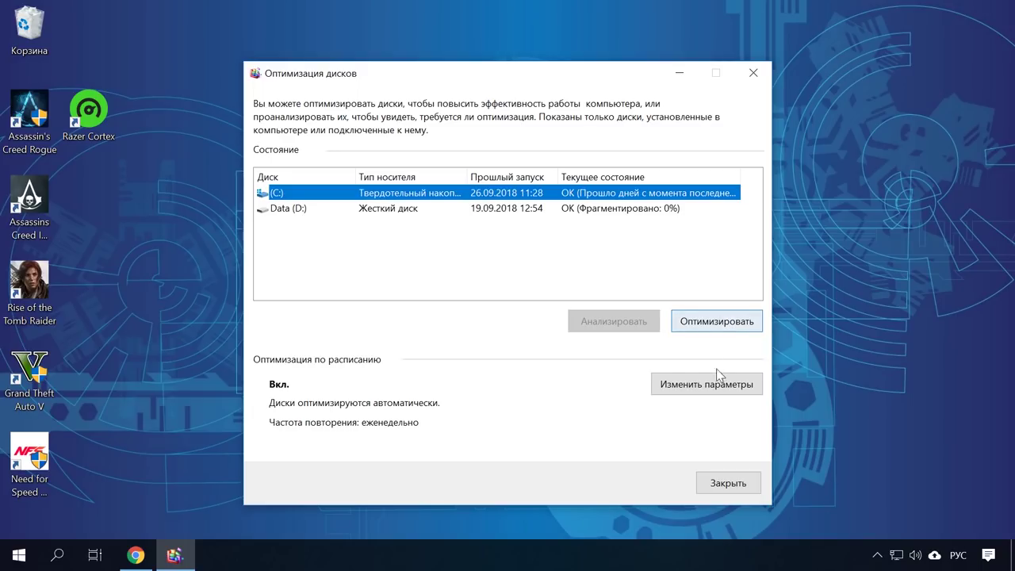
Confirm the optimization schedule as enabled with the frequency еженедельно, and close the drive optimization window
{"action": "left_click", "coordinate": [731, 387]}
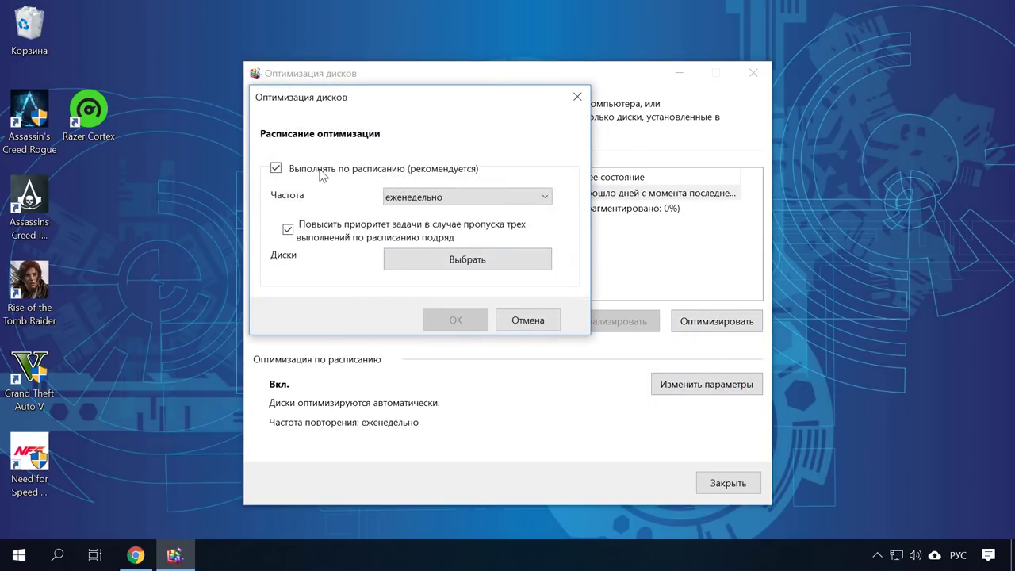
{"action": "left_click", "coordinate": [318, 172]}
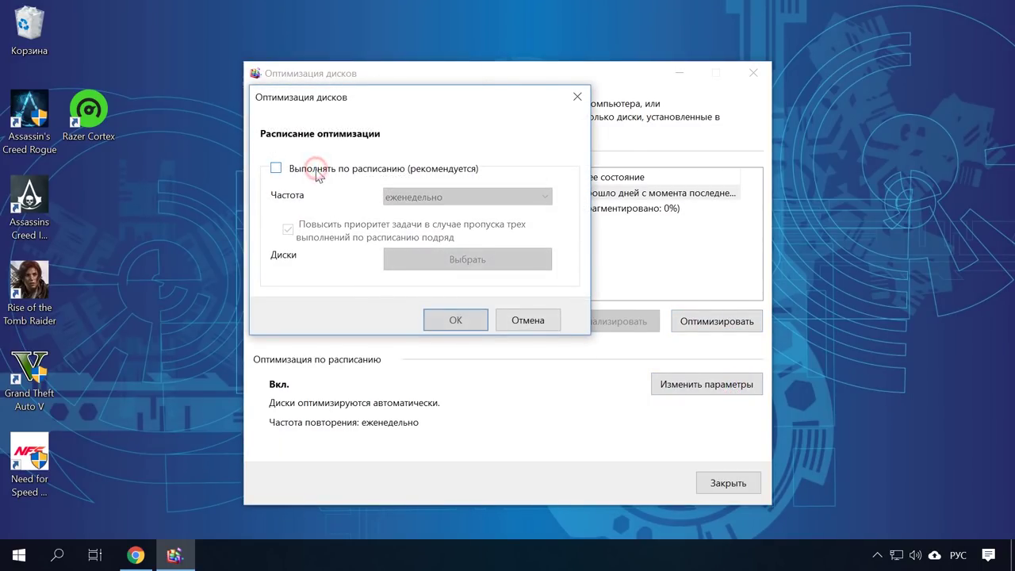
{"action": "left_click", "coordinate": [323, 172]}
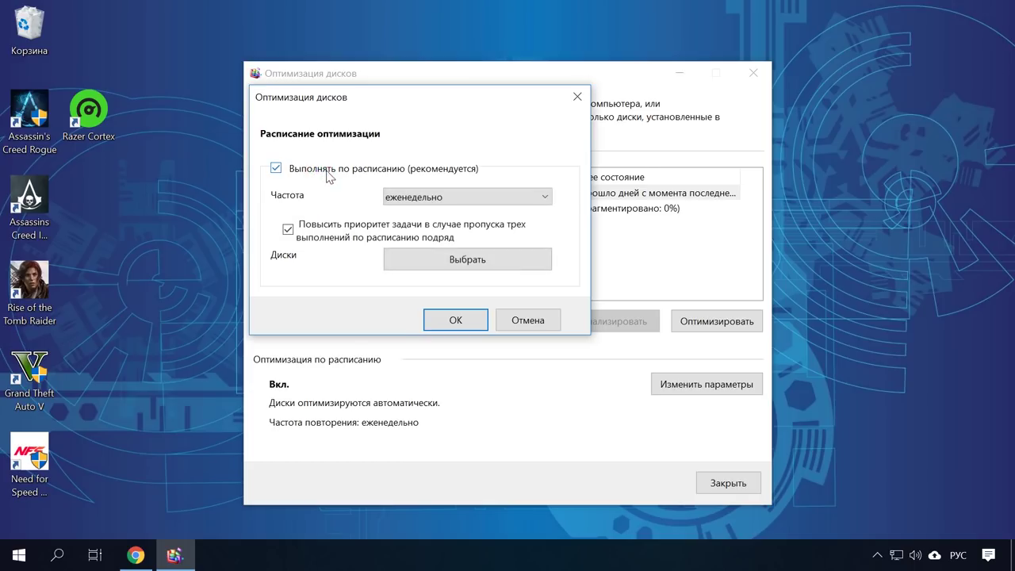
{"action": "left_click", "coordinate": [544, 198]}
{"action": "left_click", "coordinate": [546, 202]}
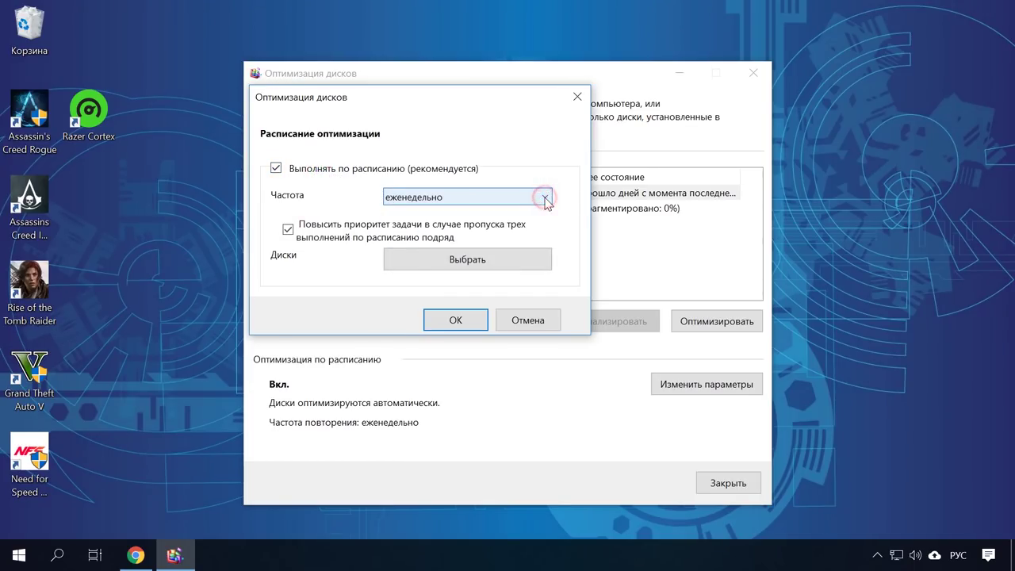
{"action": "left_click", "coordinate": [469, 321]}
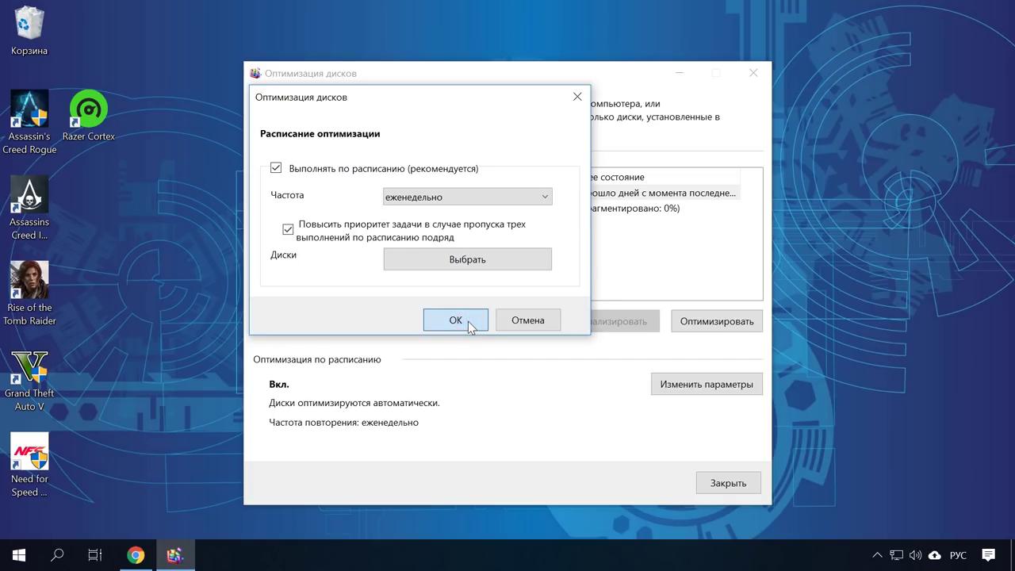
{"action": "left_click", "coordinate": [747, 485]}
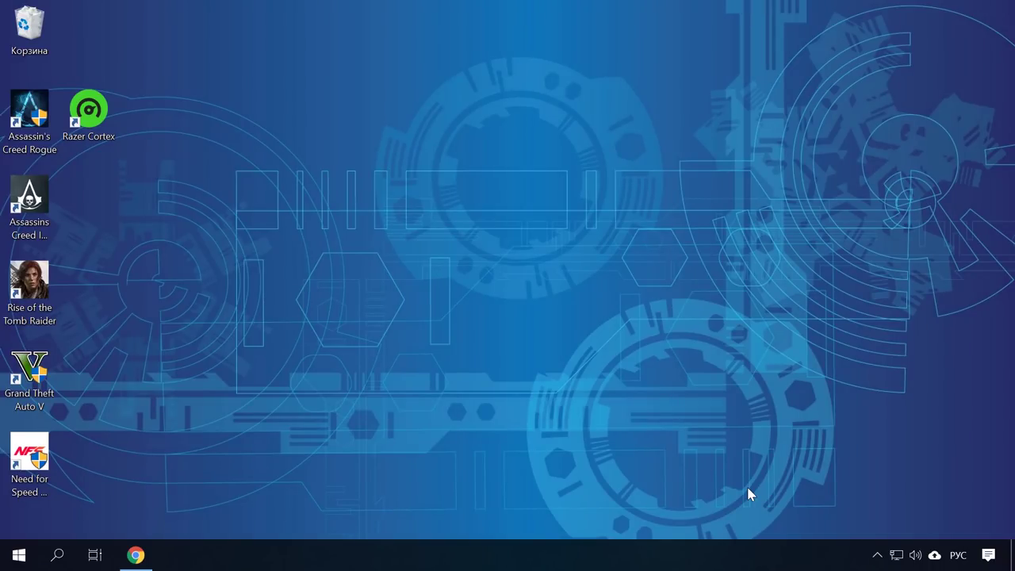
Open the properties of local disk C: in File Explorer and start Disk Cleanup for it
{"action": "key", "text": "super+e"}
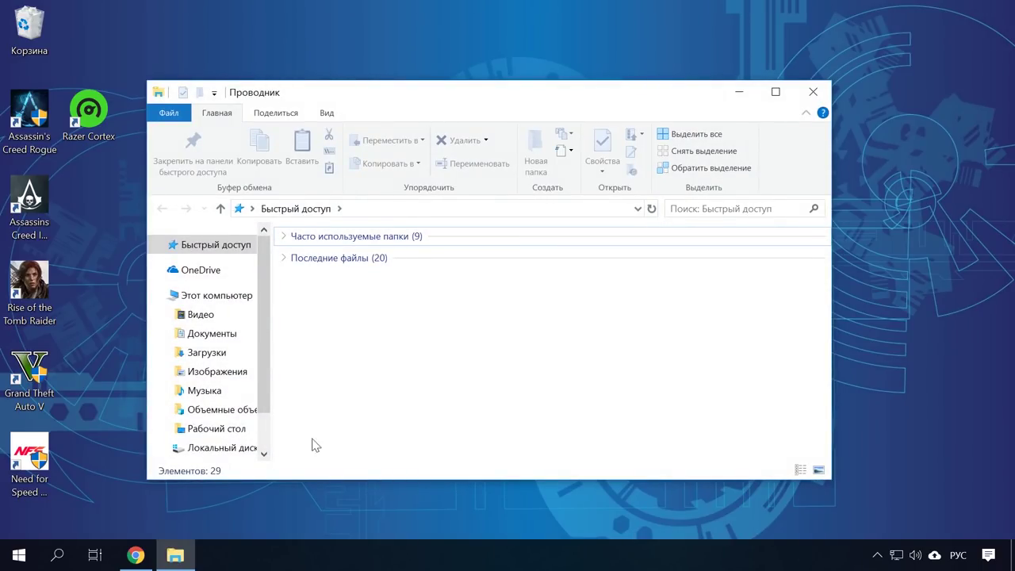
{"action": "left_click", "coordinate": [238, 295]}
{"action": "right_click", "coordinate": [430, 284]}
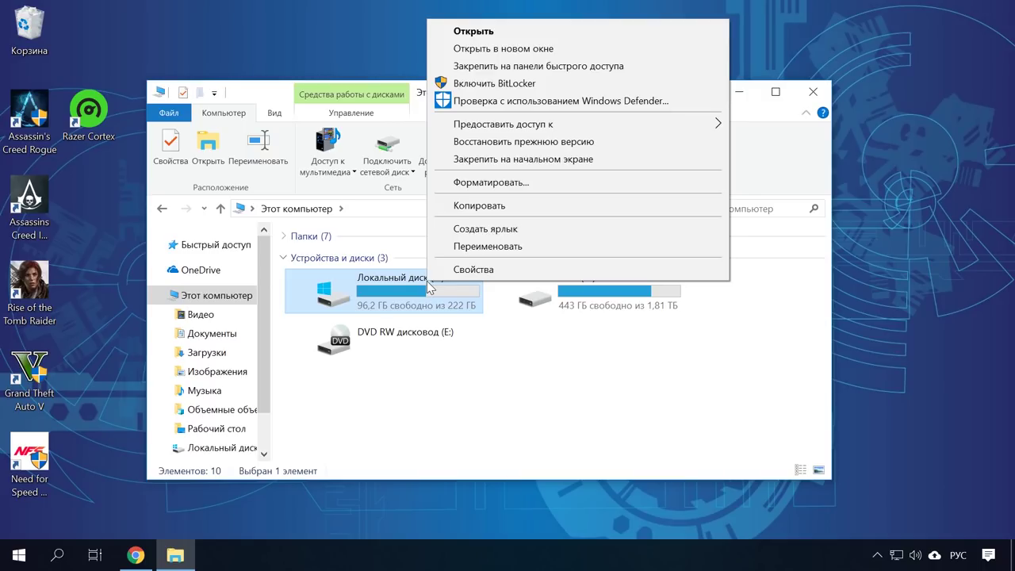
{"action": "left_click", "coordinate": [469, 269]}
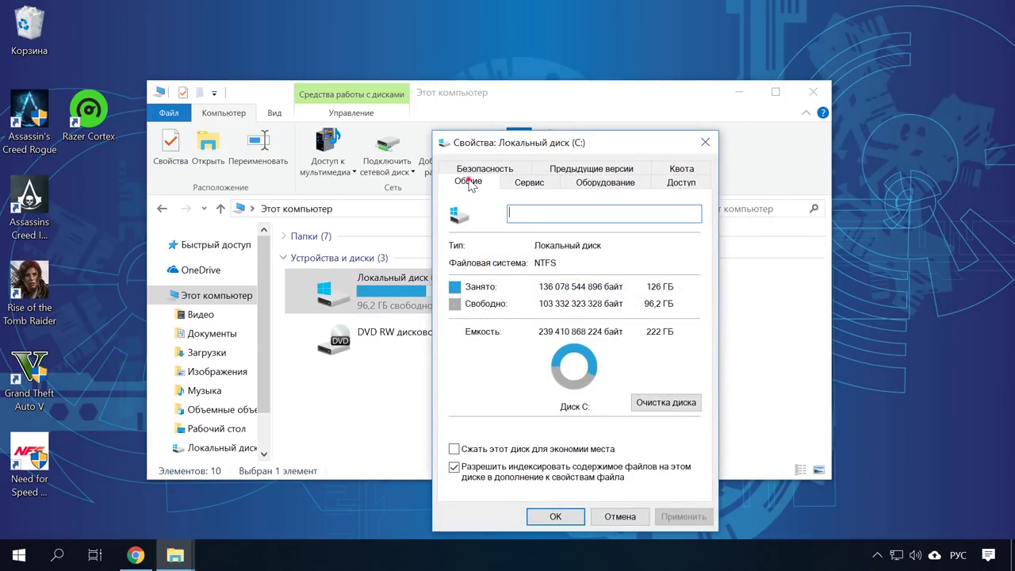
{"action": "left_click", "coordinate": [650, 406]}
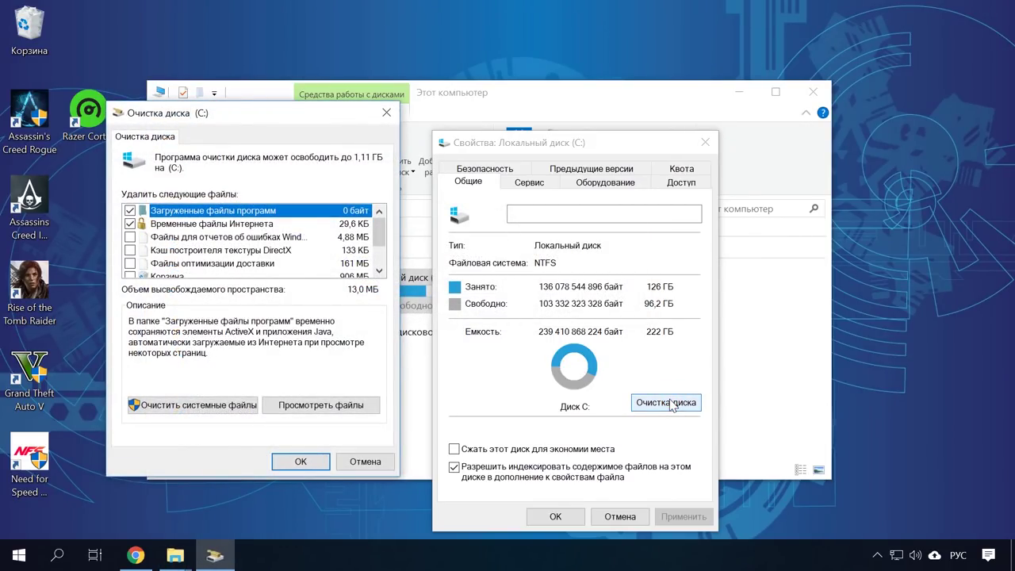
{"action": "left_click", "coordinate": [173, 153]}
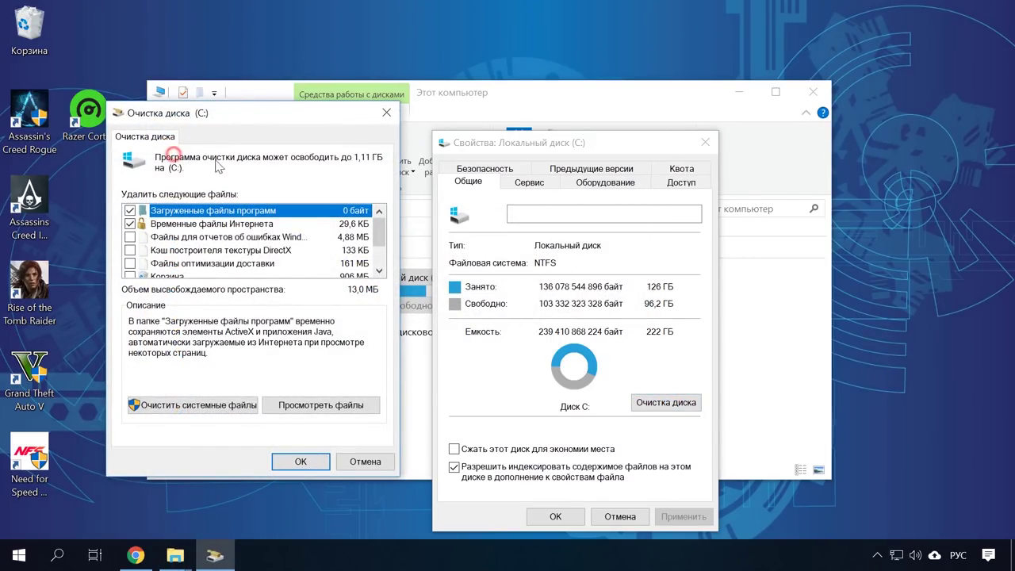
Select the Корзина files in Disk Cleanup for drive C:, then extend the cleanup to system files and review the file categories
{"action": "scroll", "coordinate": [207, 231], "scroll_direction": "down", "scroll_amount": 1}
{"action": "left_click", "coordinate": [157, 240]}
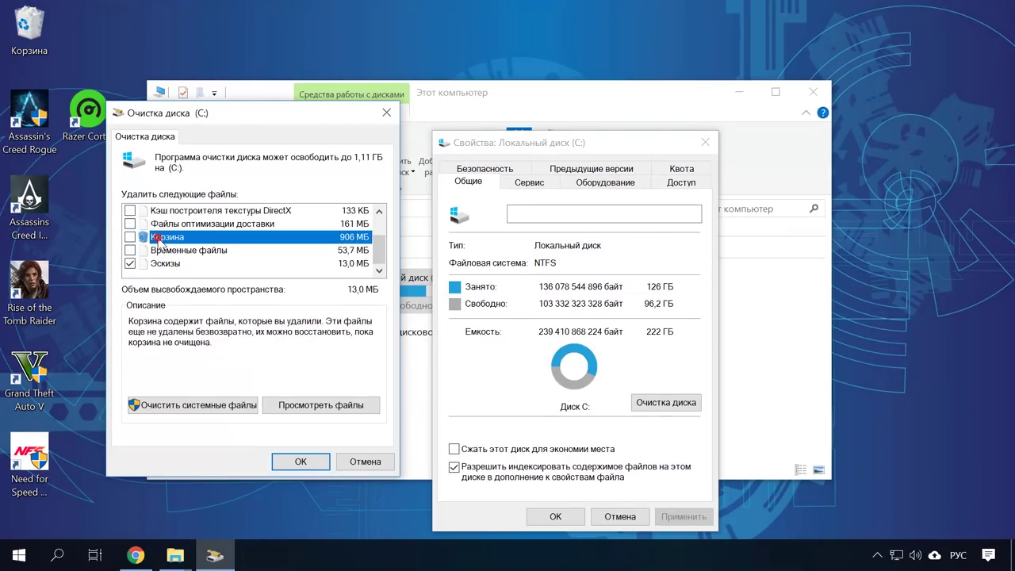
{"action": "left_click", "coordinate": [131, 236]}
{"action": "left_click", "coordinate": [199, 405]}
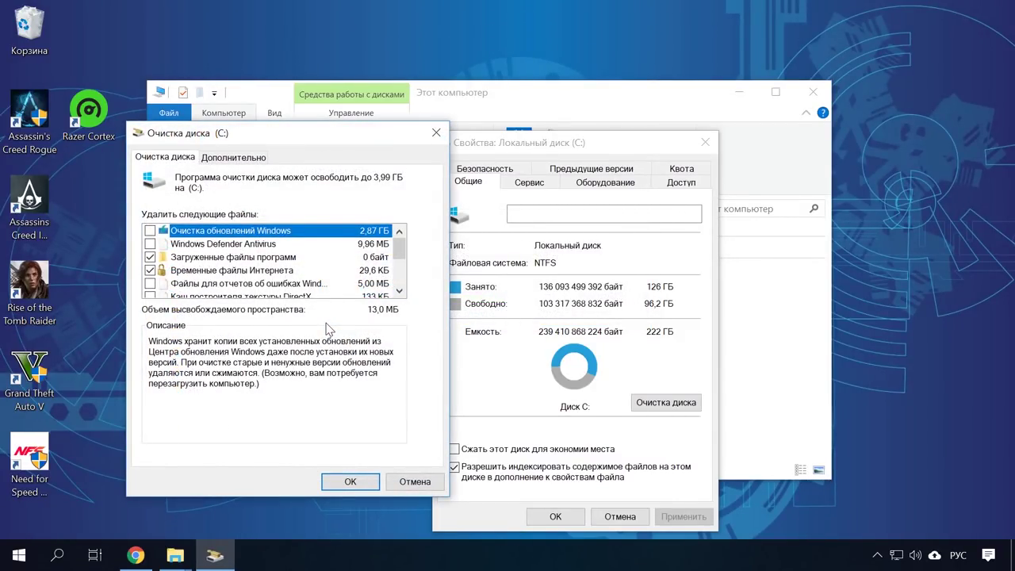
{"action": "scroll", "coordinate": [286, 272], "scroll_direction": "down", "scroll_amount": 2}
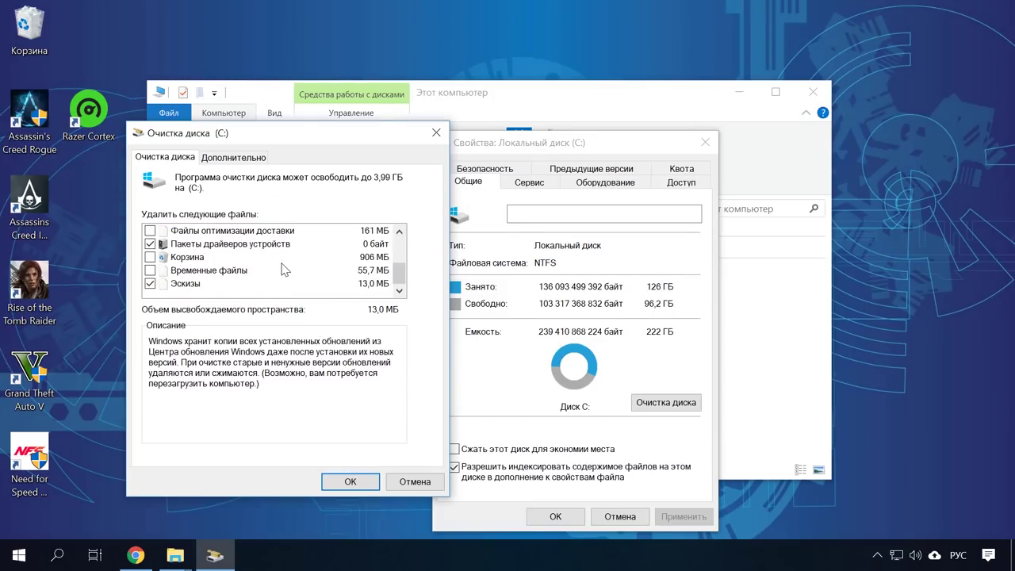
{"action": "scroll", "coordinate": [284, 270], "scroll_direction": "up", "scroll_amount": 3}
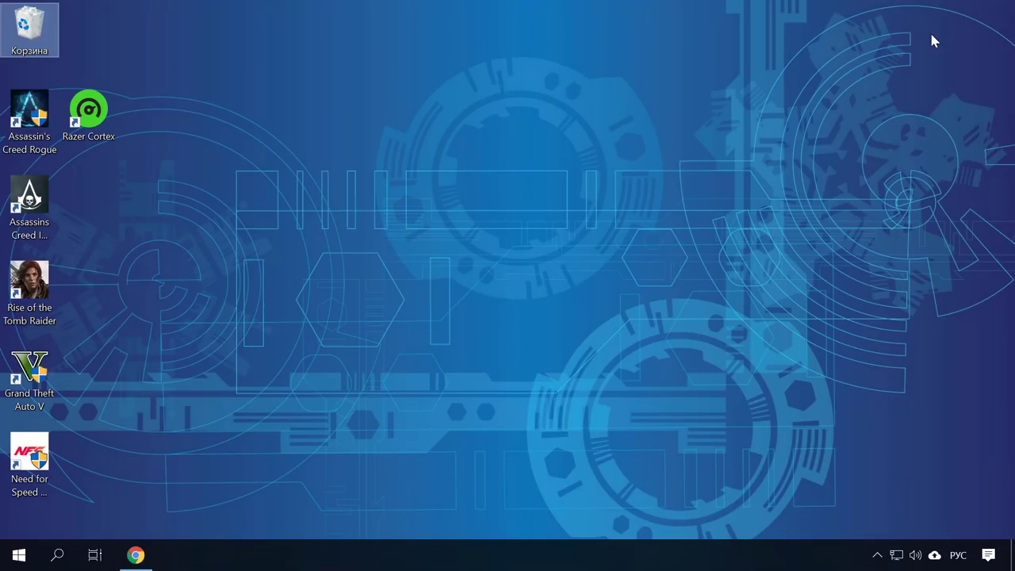
Open the current user's temporary files folder by running %temp%
{"action": "key", "text": "super+r"}
{"action": "key", "text": "alt+shift"}
{"action": "left_click", "coordinate": [135, 447]}
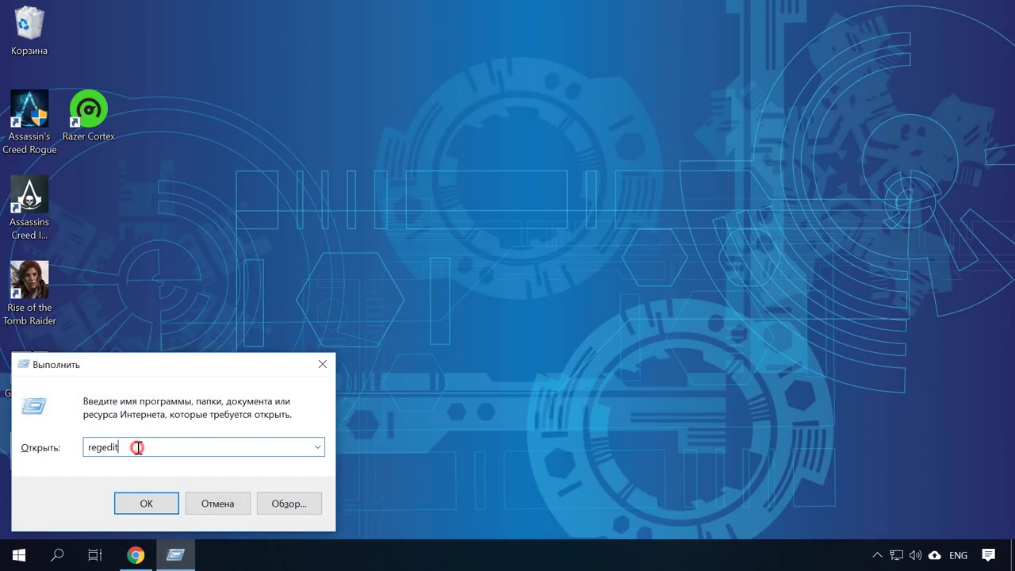
{"action": "key", "text": "ctrl+a"}
{"action": "type", "text": "%te"}
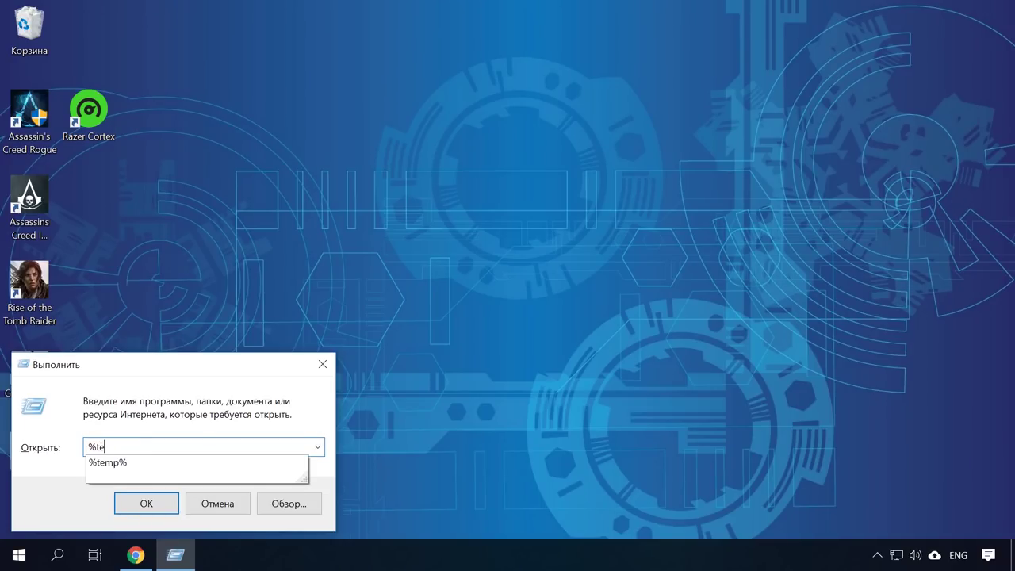
{"action": "type", "text": "mp%"}
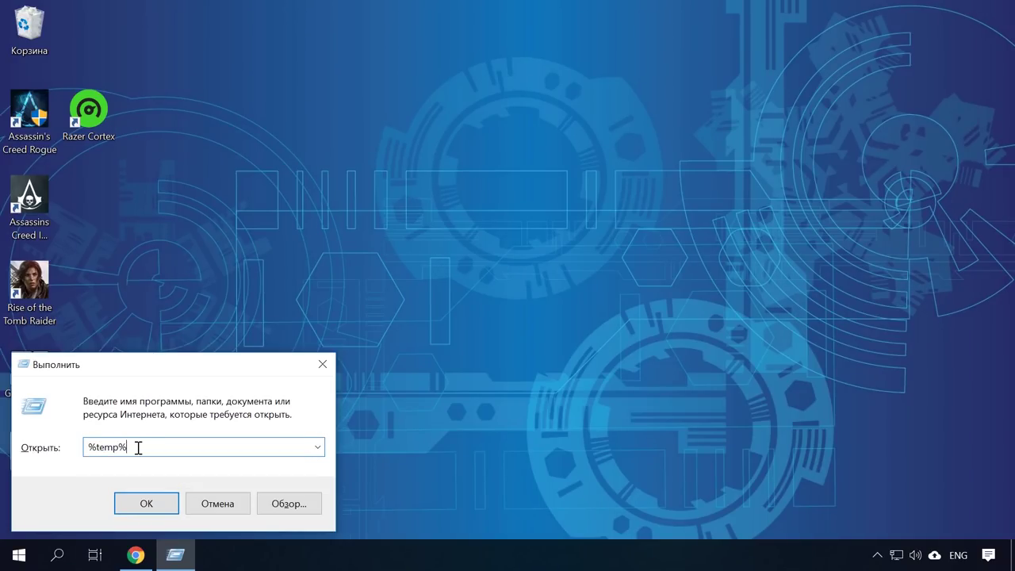
{"action": "left_click", "coordinate": [158, 500]}
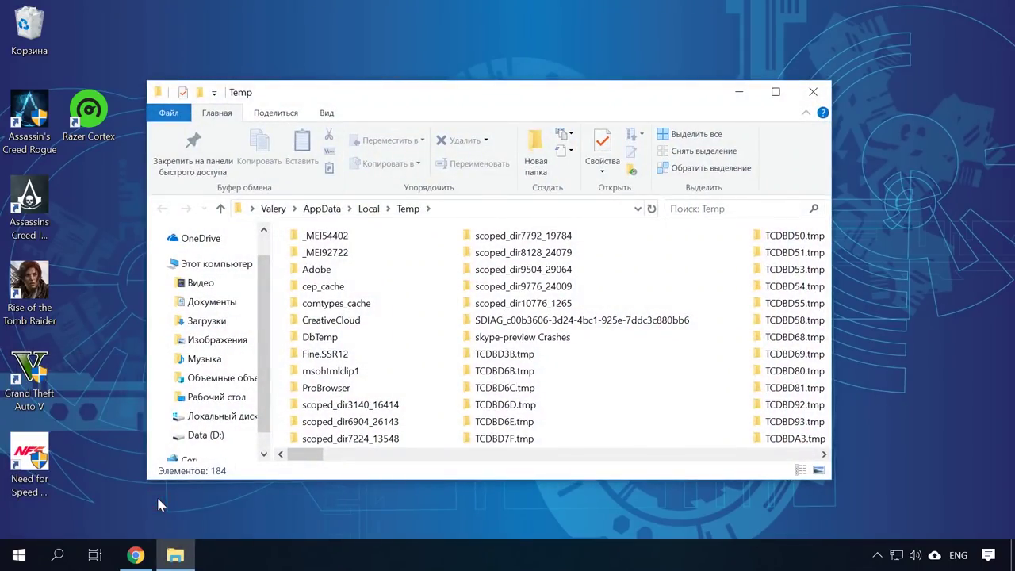
Enlarge the user Temp folder window, delete all its contents, skipping the item in use, and close the window
{"action": "left_click_drag", "start_coordinate": [832, 81], "coordinate": [966, 29]}
{"action": "left_click", "coordinate": [842, 83]}
{"action": "right_click", "coordinate": [547, 252]}
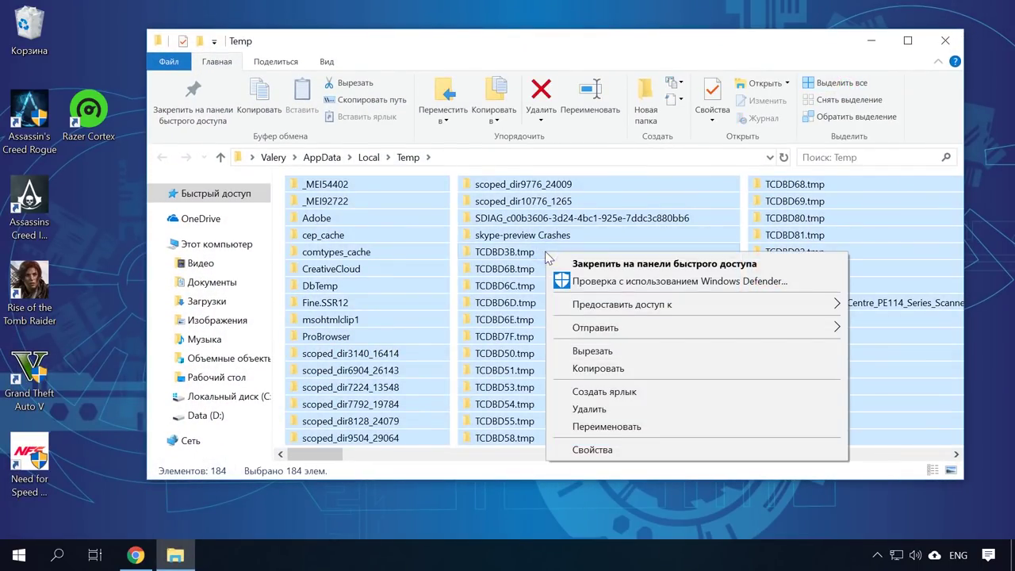
{"action": "left_click", "coordinate": [612, 411]}
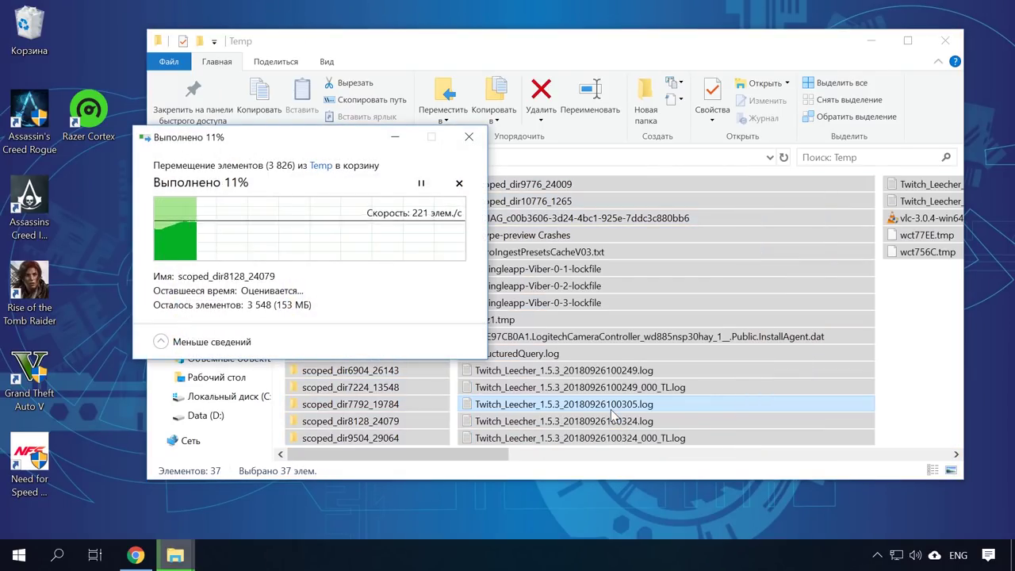
{"action": "left_click", "coordinate": [350, 300]}
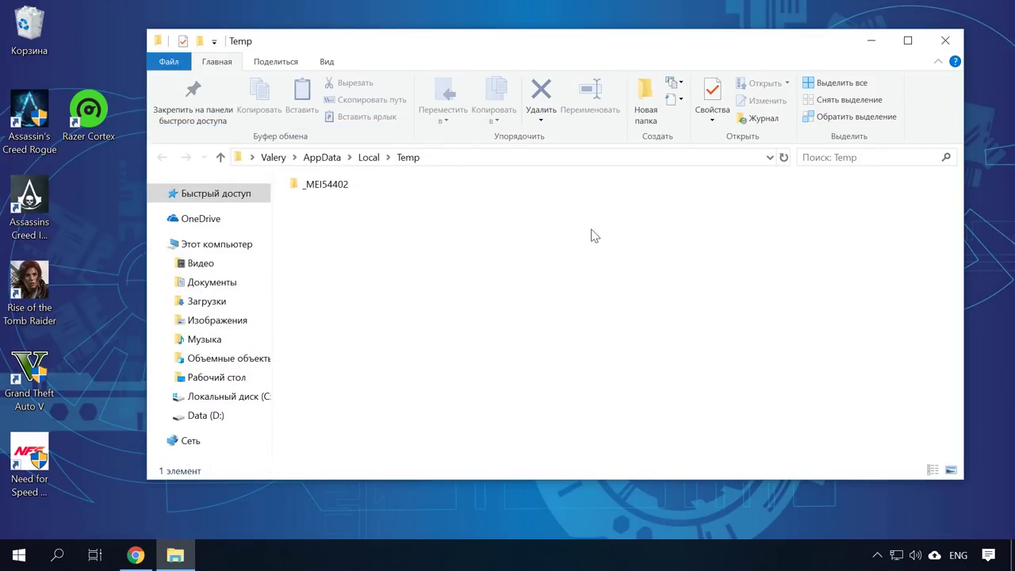
{"action": "left_click", "coordinate": [947, 41]}
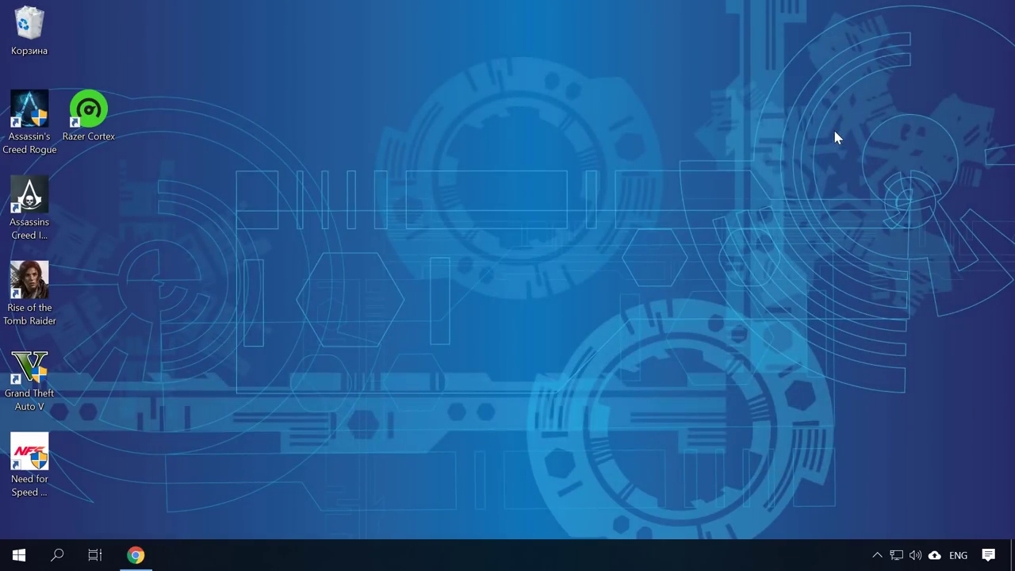
Open the Windows Temp folder by running temp
{"action": "key", "text": "super+r"}
{"action": "type", "text": "temp%"}
{"action": "key", "text": "BackSpace"}
{"action": "key", "text": "Return"}
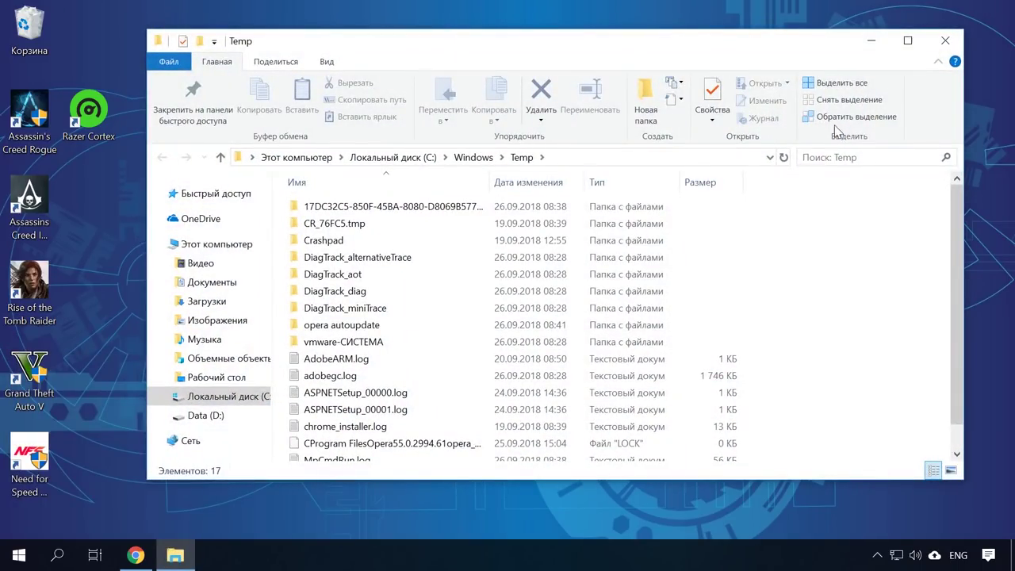
Delete everything in the Windows Temp folder with administrator rights, skipping items in use, and close the folder
{"action": "scroll", "coordinate": [680, 272], "scroll_direction": "down", "scroll_amount": 1}
{"action": "left_click", "coordinate": [837, 84]}
{"action": "right_click", "coordinate": [458, 265]}
{"action": "left_click", "coordinate": [479, 388]}
{"action": "left_click", "coordinate": [482, 262]}
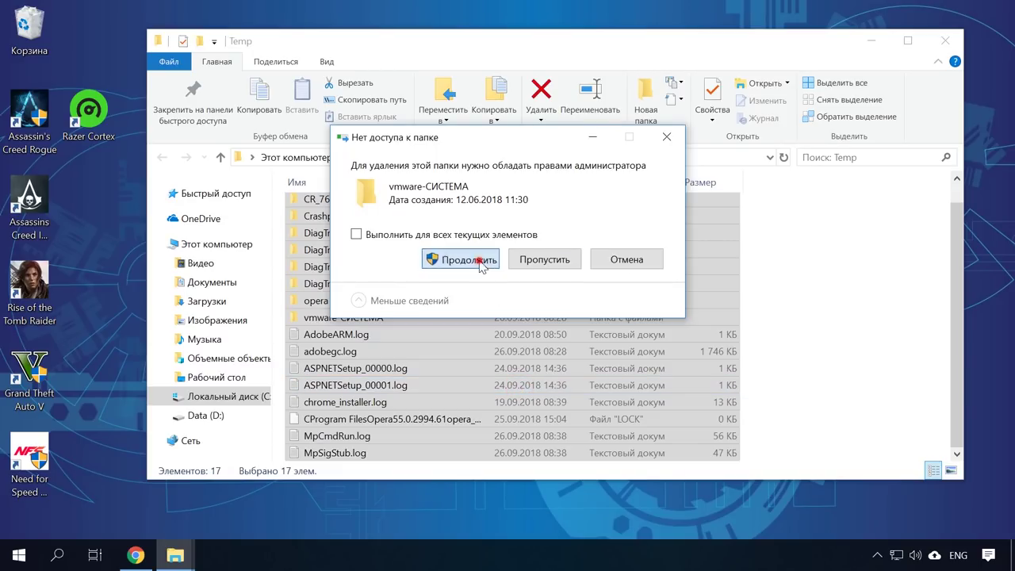
{"action": "left_click", "coordinate": [548, 317]}
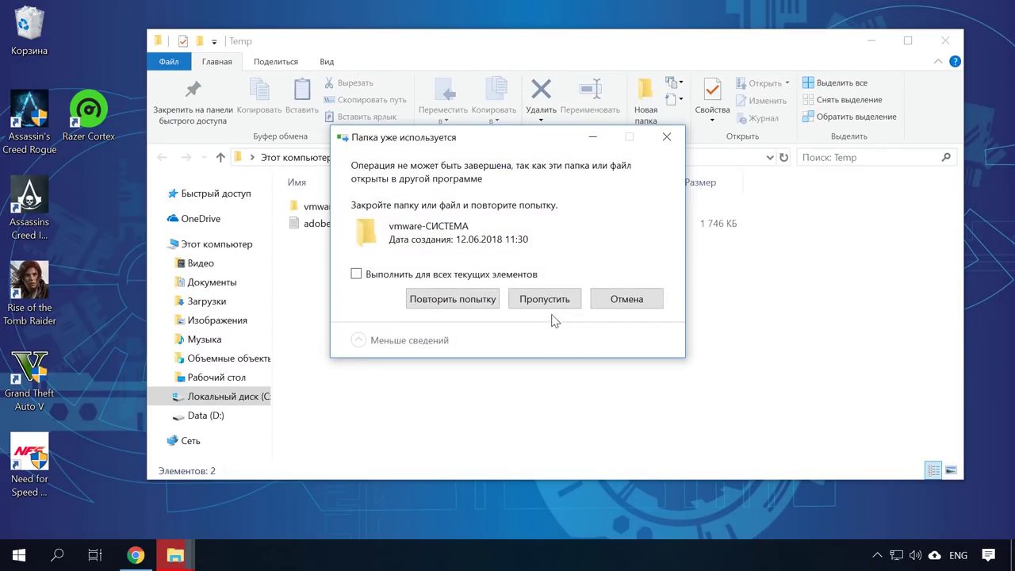
{"action": "left_click", "coordinate": [547, 301]}
{"action": "left_click", "coordinate": [941, 43]}
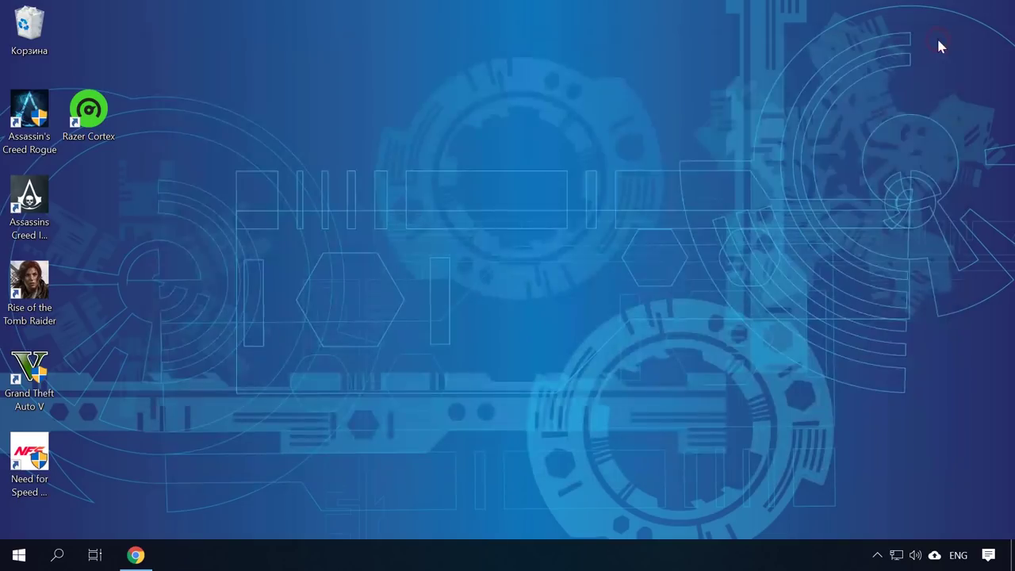
Open the Windows Prefetch folder by running prefetch
{"action": "key", "text": "super+r"}
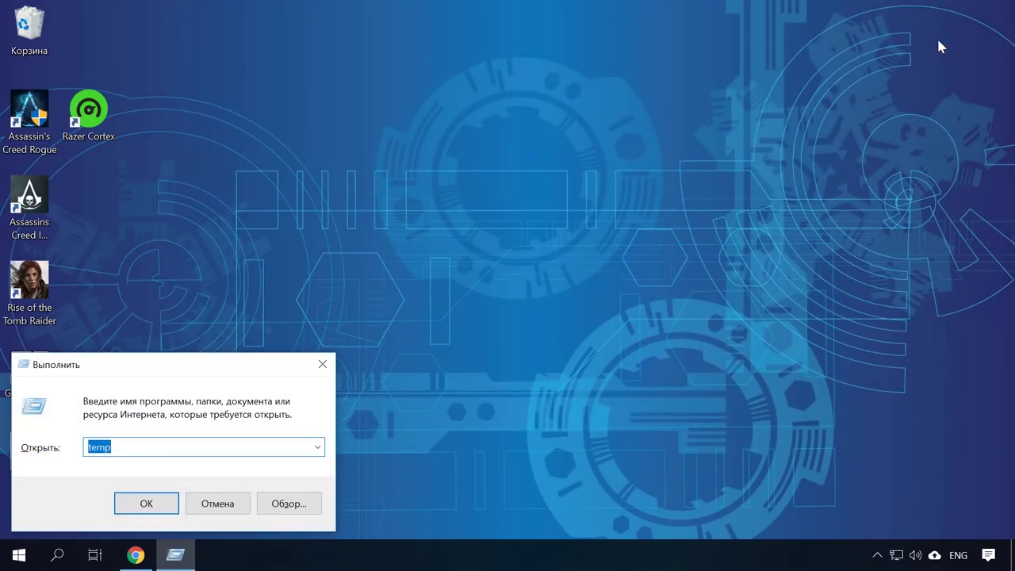
{"action": "type", "text": "prefetch"}
{"action": "key", "text": "Return"}
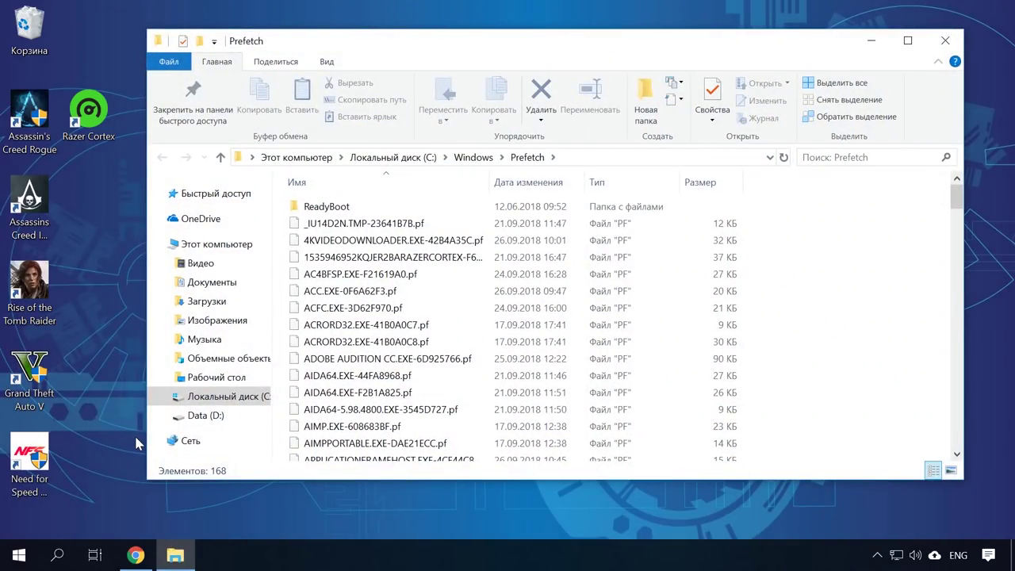
Delete all files in the Windows Prefetch folder, dealing with the prompts for protected or in-use items
{"action": "scroll", "coordinate": [507, 270], "scroll_direction": "down", "scroll_amount": 10}
{"action": "left_click", "coordinate": [837, 82]}
{"action": "right_click", "coordinate": [454, 305]}
{"action": "left_click", "coordinate": [499, 455]}
{"action": "left_click", "coordinate": [524, 297]}
{"action": "left_click", "coordinate": [545, 318]}
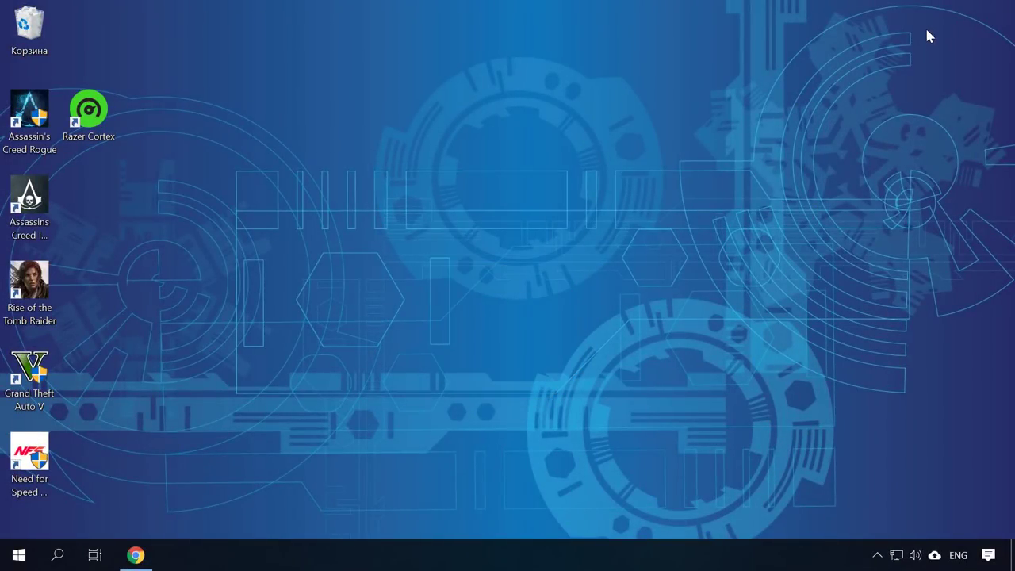
Run msconfig and list the services in System Configuration with the Microsoft services hidden
{"action": "key", "text": "super+r"}
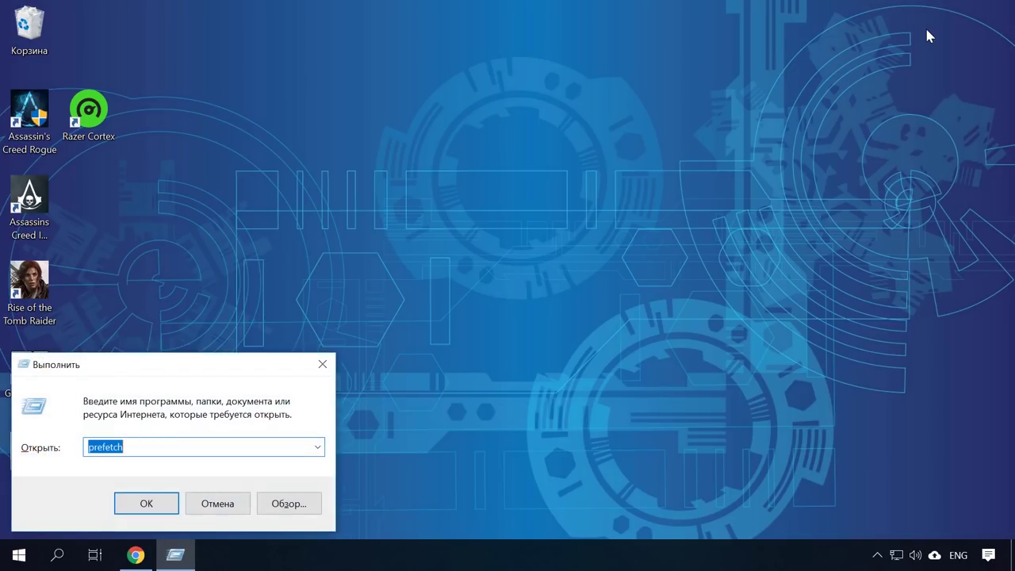
{"action": "type", "text": "msconf"}
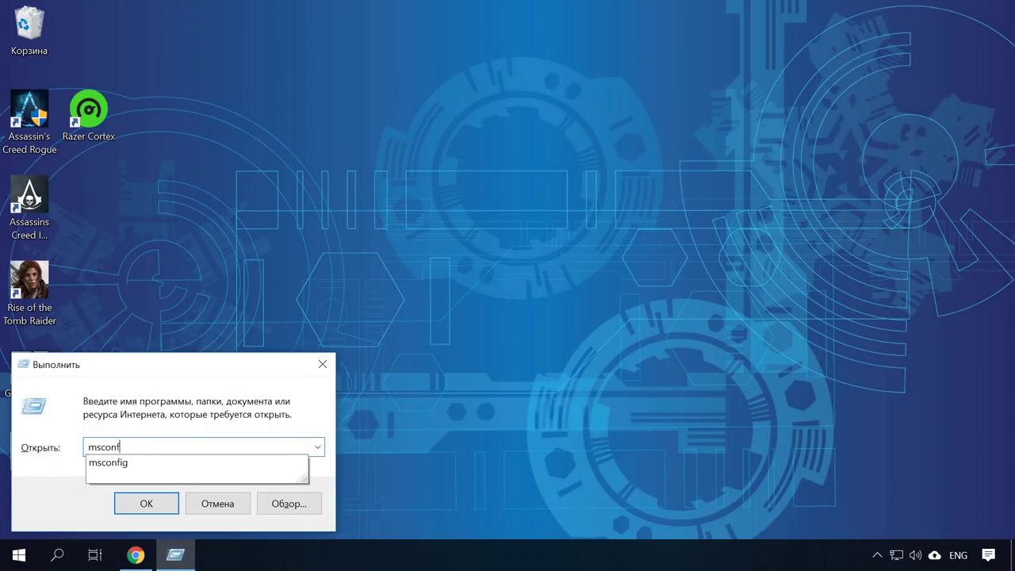
{"action": "type", "text": "ig"}
{"action": "key", "text": "Return"}
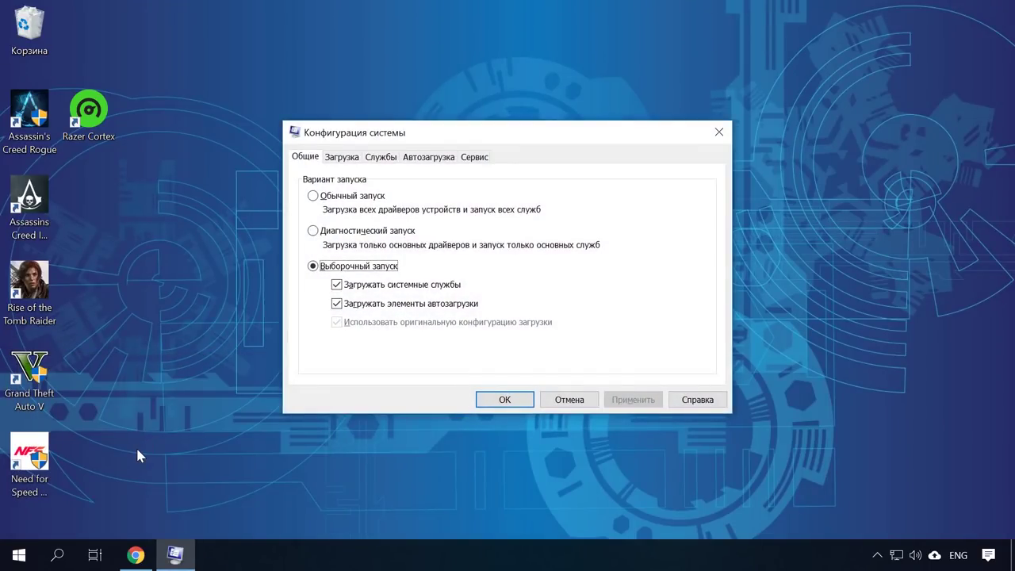
{"action": "left_click", "coordinate": [389, 157]}
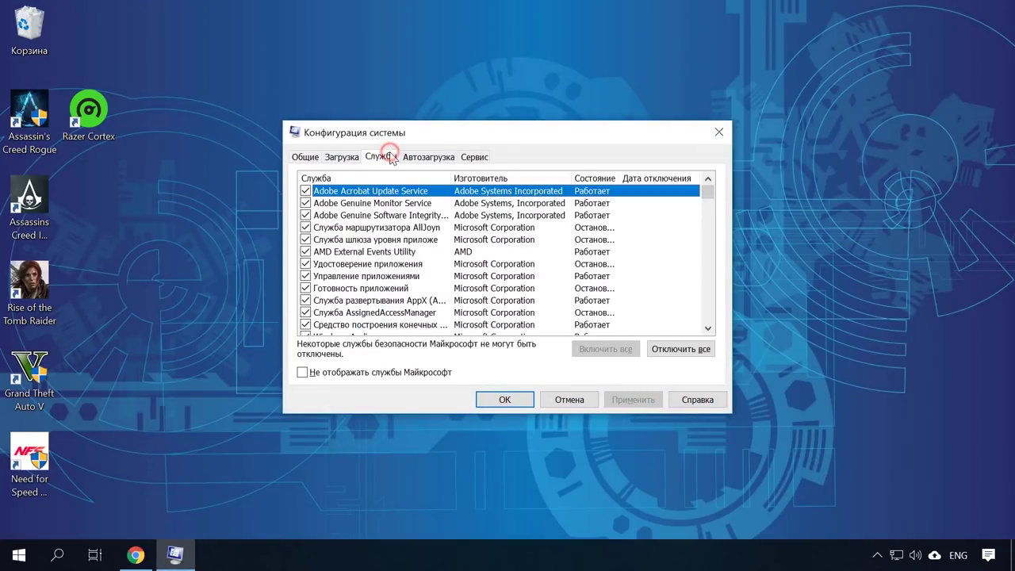
{"action": "left_click", "coordinate": [346, 373]}
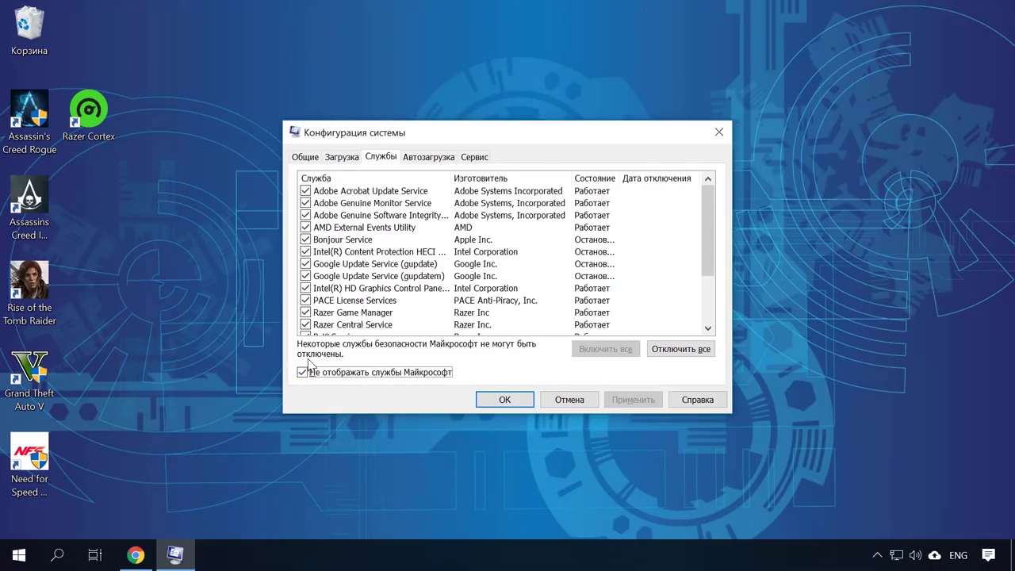
Disable the services AMD External Events Utility and Bonjour Service, apply the change and close System Configuration
{"action": "scroll", "coordinate": [357, 242], "scroll_direction": "down", "scroll_amount": 2}
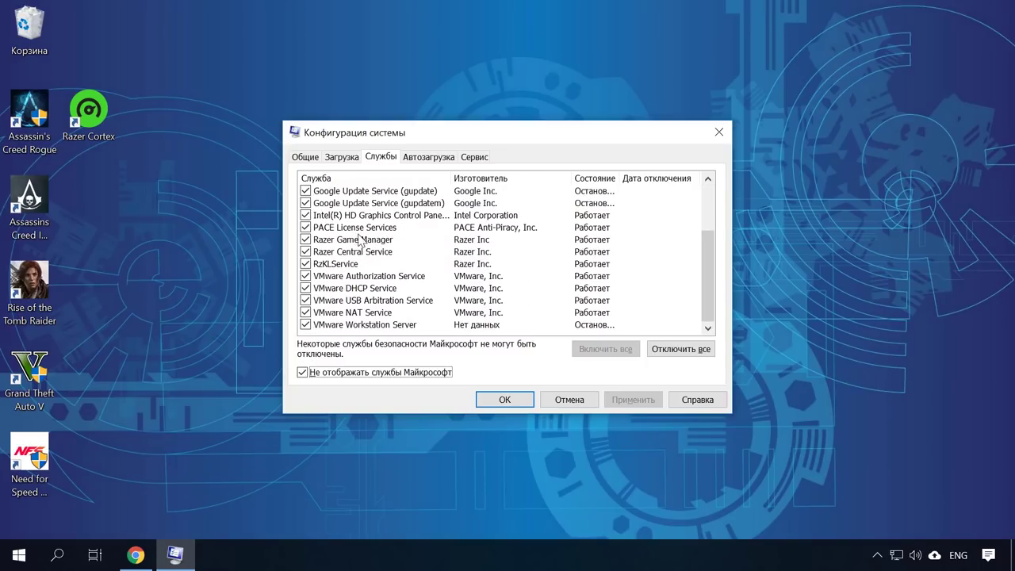
{"action": "scroll", "coordinate": [359, 242], "scroll_direction": "up", "scroll_amount": 2}
{"action": "left_click", "coordinate": [303, 228]}
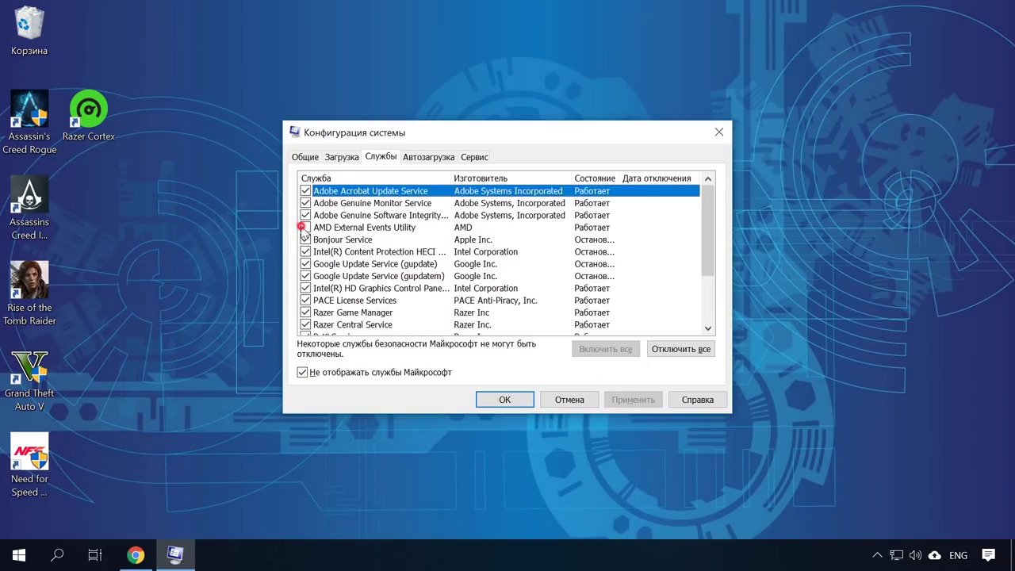
{"action": "left_click", "coordinate": [306, 240]}
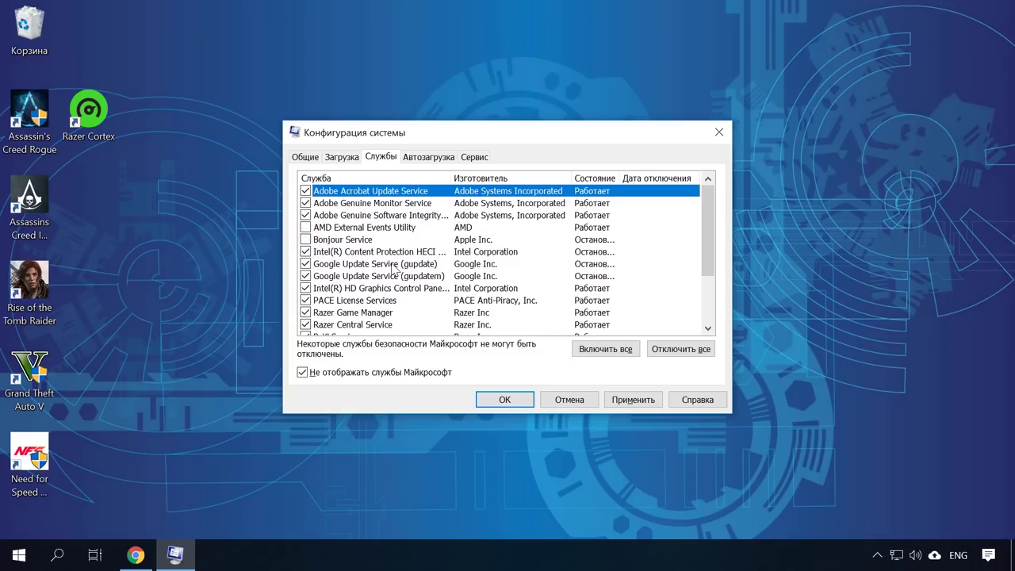
{"action": "left_click", "coordinate": [637, 403]}
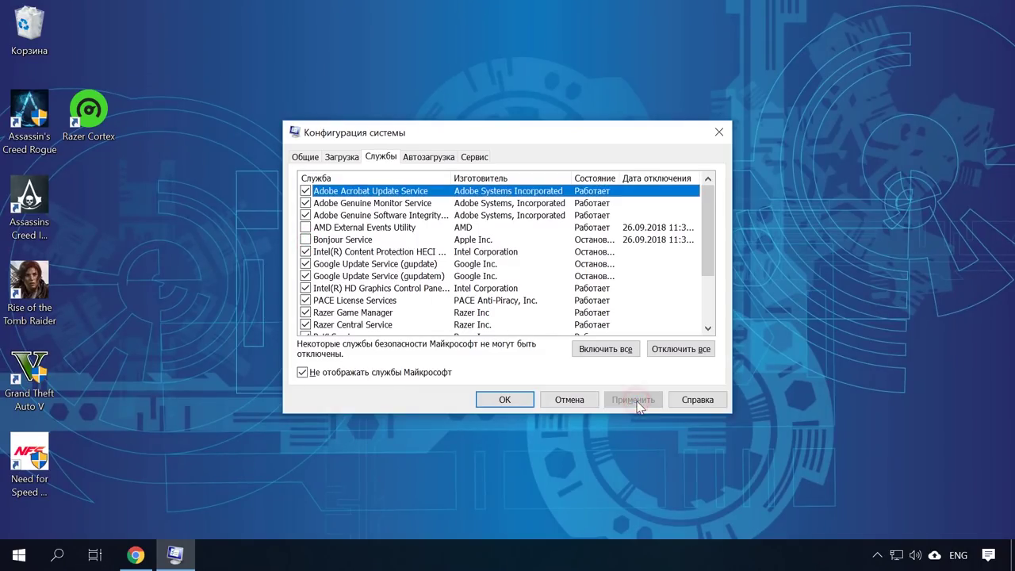
{"action": "left_click", "coordinate": [496, 399]}
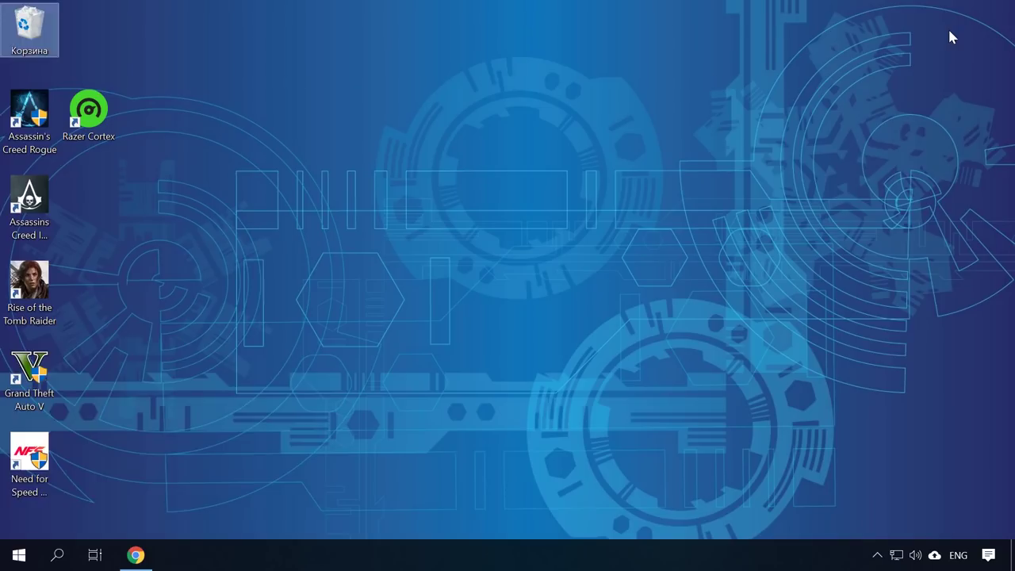
Open the Registry Editor by running regedit
{"action": "key", "text": "super+r"}
{"action": "type", "text": "r"}
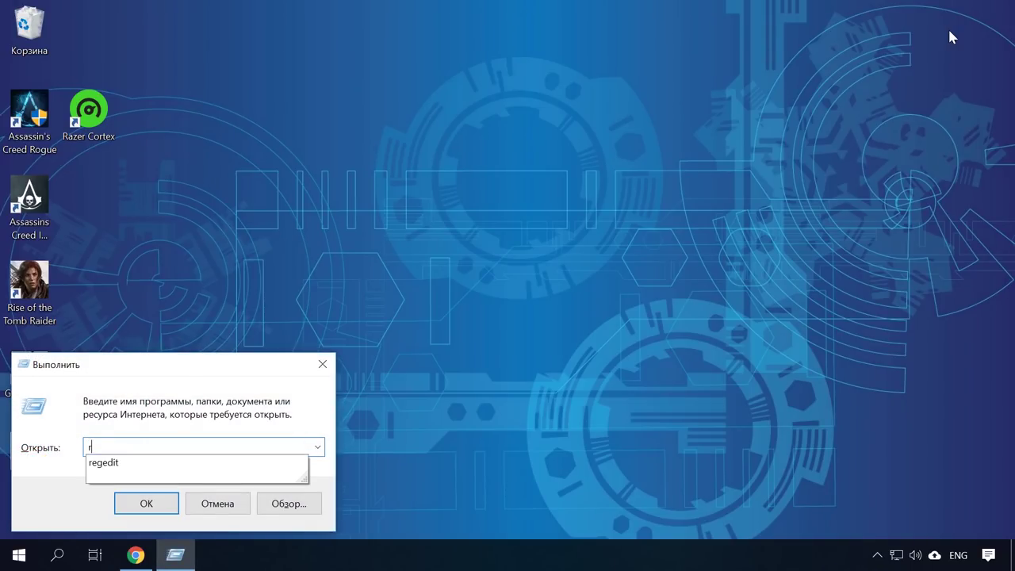
{"action": "type", "text": "egedit"}
{"action": "key", "text": "Return"}
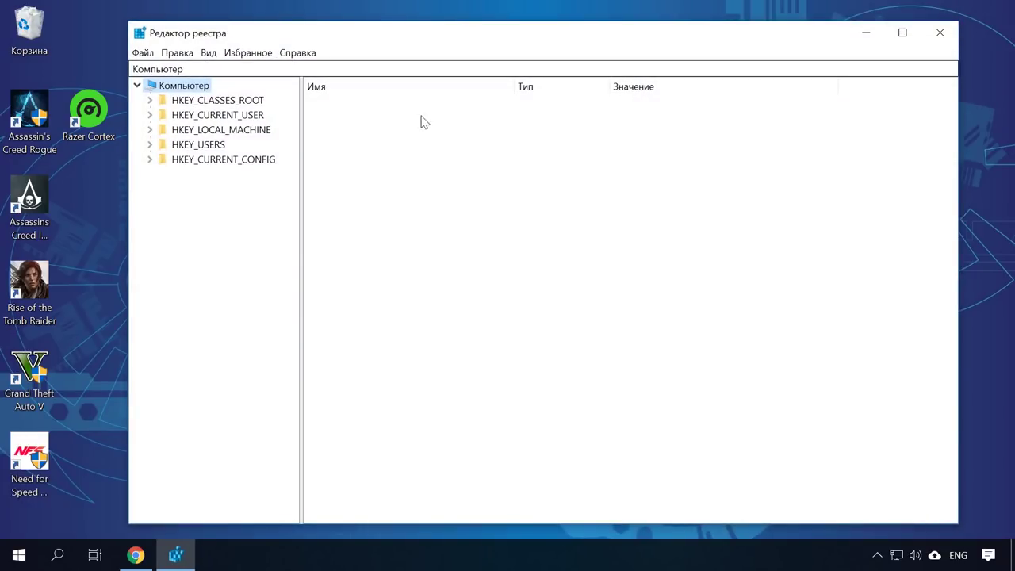
Set the MouseHoverTime value to 10 in the registry key HKEY_CURRENT_USER\Control Panel\Mouse
{"action": "left_click", "coordinate": [150, 115]}
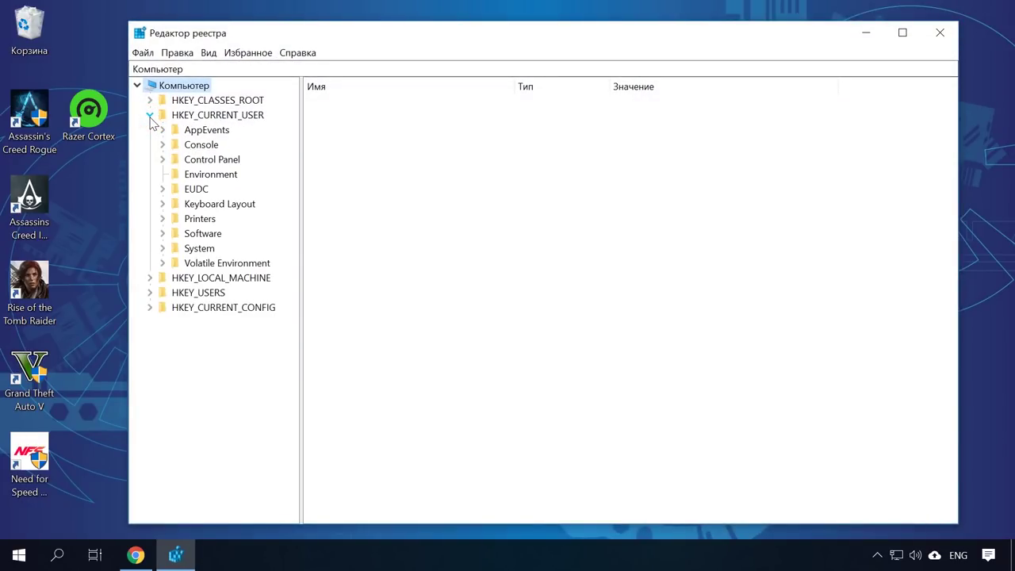
{"action": "left_click", "coordinate": [163, 160]}
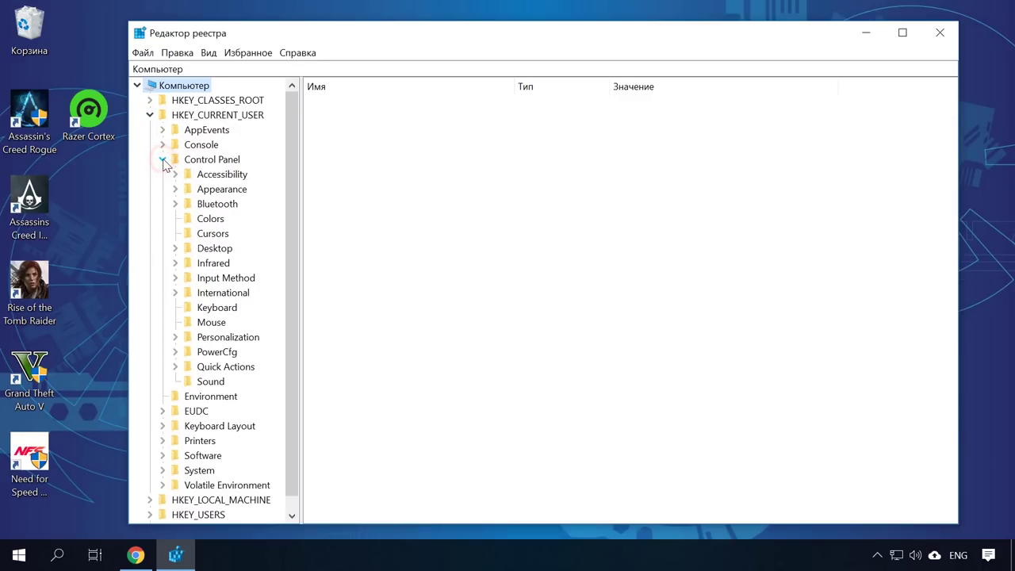
{"action": "left_click", "coordinate": [208, 325]}
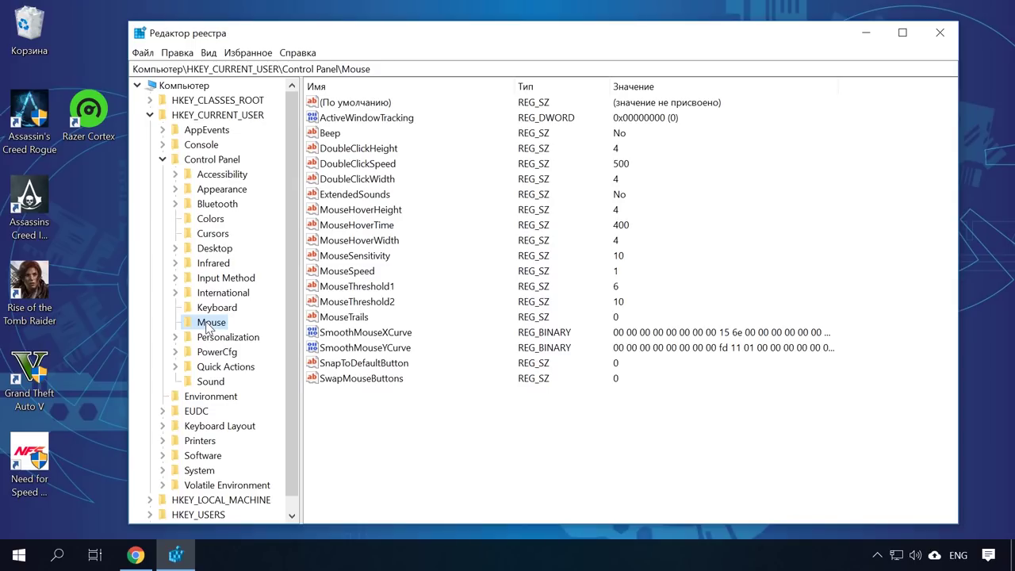
{"action": "left_click", "coordinate": [386, 226]}
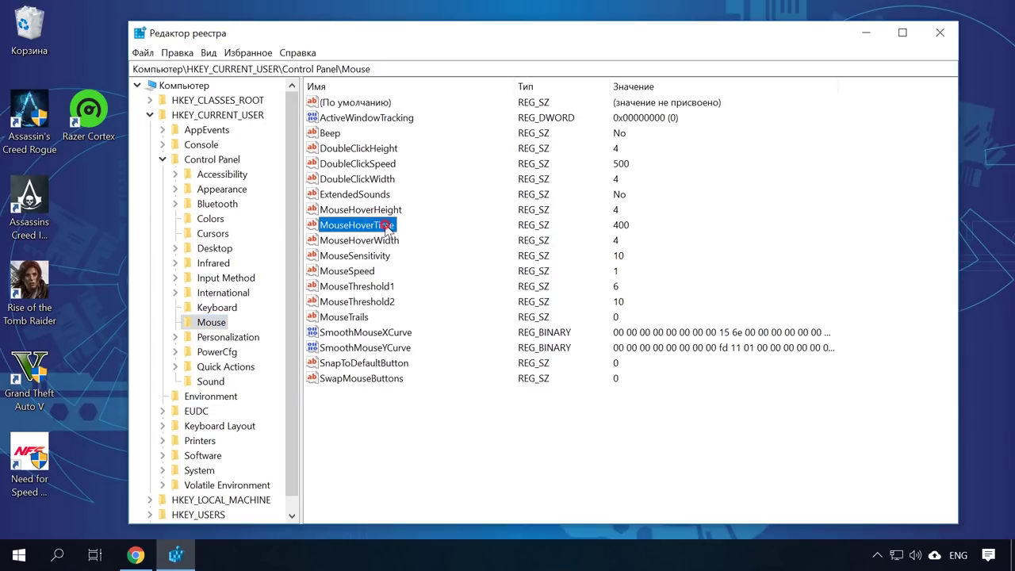
{"action": "double_click", "coordinate": [386, 226]}
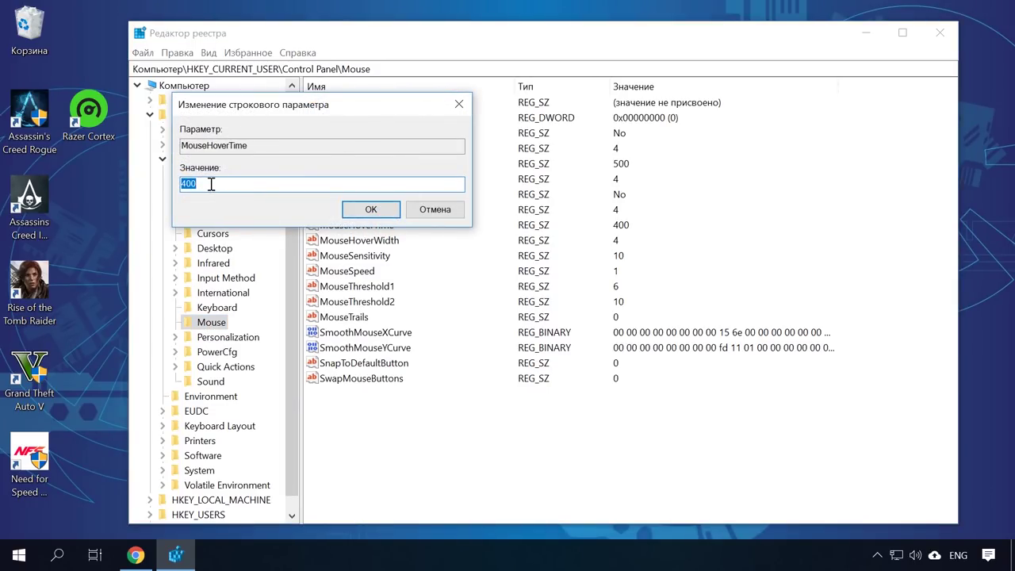
{"action": "type", "text": "10"}
{"action": "left_click", "coordinate": [382, 211]}
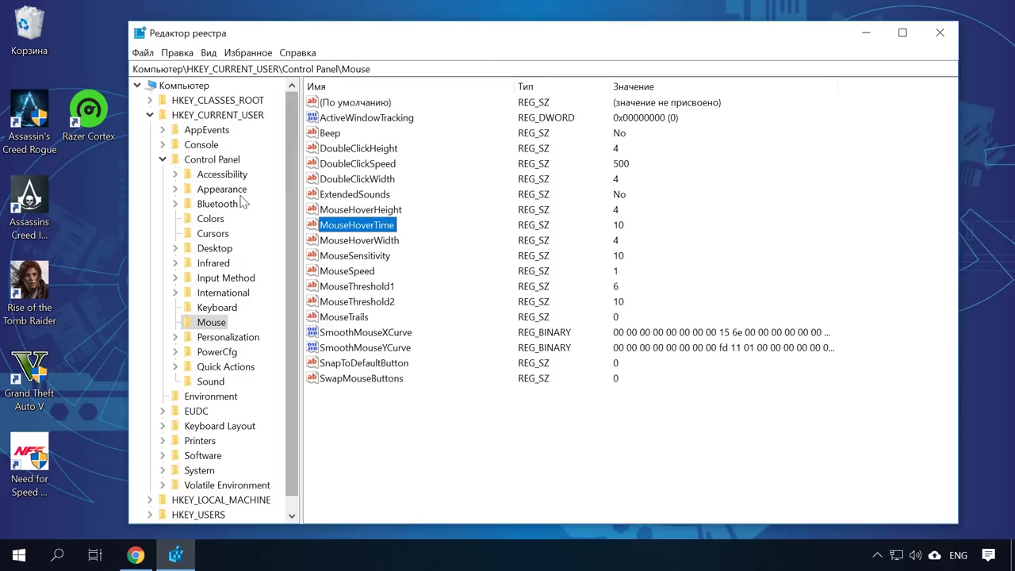
Set the MenuShowDelay value to 10 in the registry key HKEY_CURRENT_USER\Control Panel\Desktop, and close the Registry Editor
{"action": "left_click", "coordinate": [216, 250]}
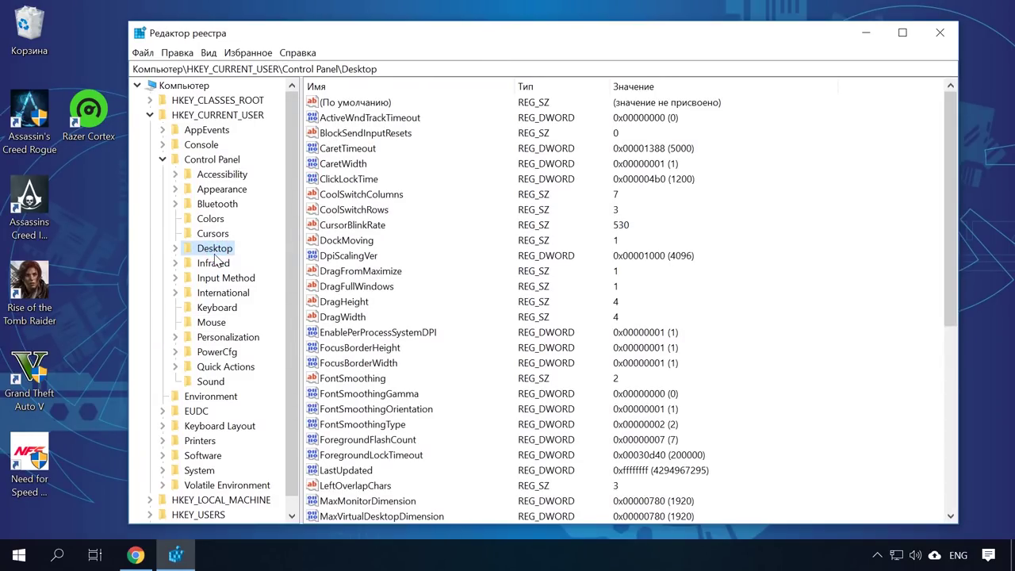
{"action": "scroll", "coordinate": [373, 306], "scroll_direction": "down", "scroll_amount": 5}
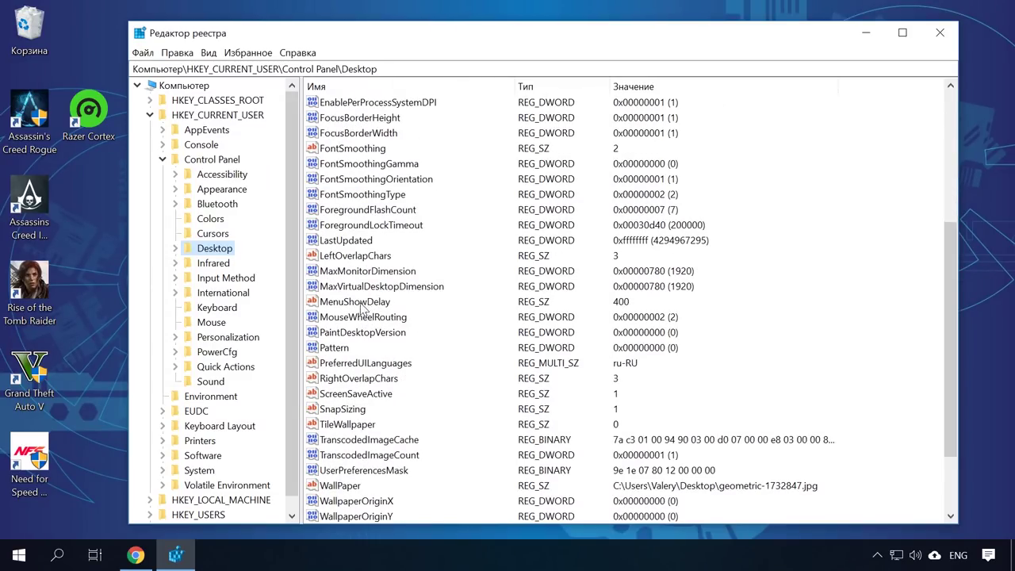
{"action": "left_click", "coordinate": [369, 318]}
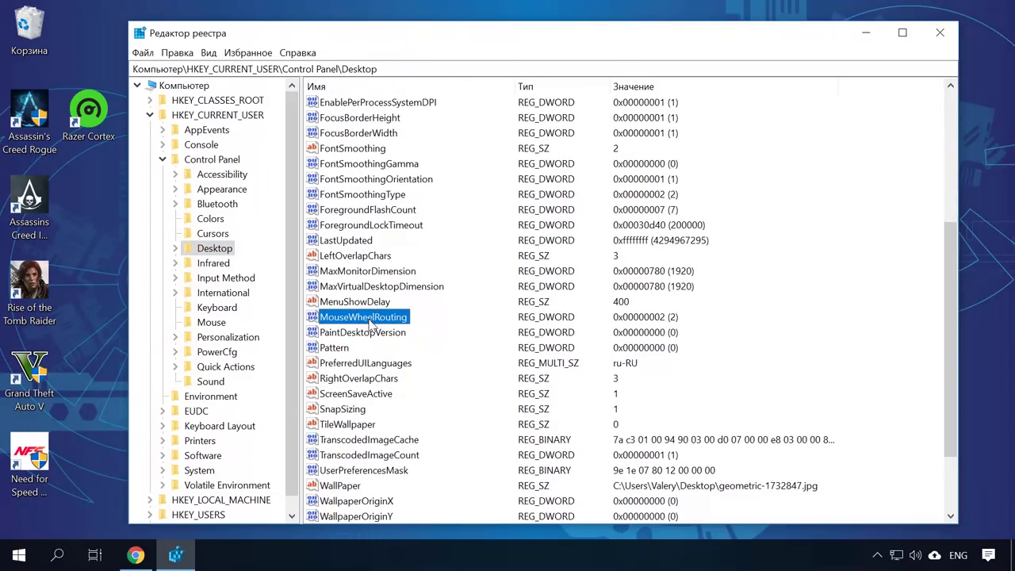
{"action": "left_click", "coordinate": [366, 303]}
{"action": "double_click", "coordinate": [366, 302]}
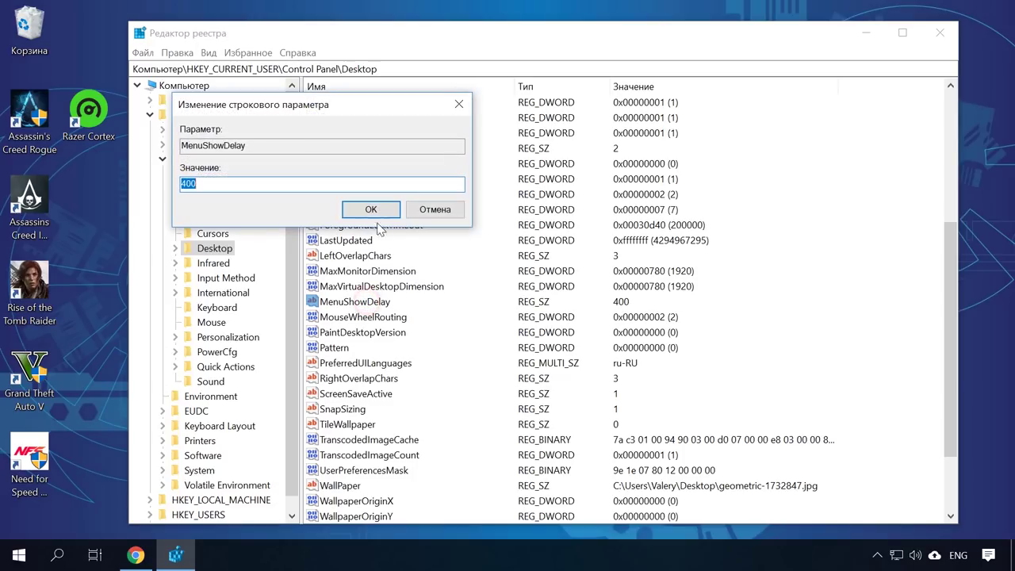
{"action": "left_click", "coordinate": [287, 184]}
{"action": "double_click", "coordinate": [287, 184]}
{"action": "type", "text": "10"}
{"action": "left_click", "coordinate": [370, 210]}
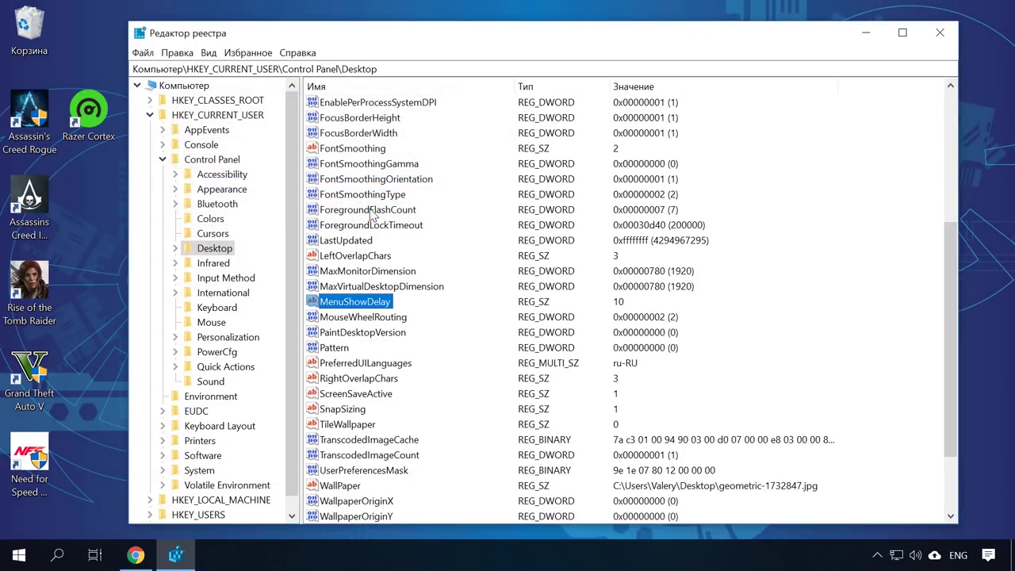
{"action": "left_click", "coordinate": [946, 35]}
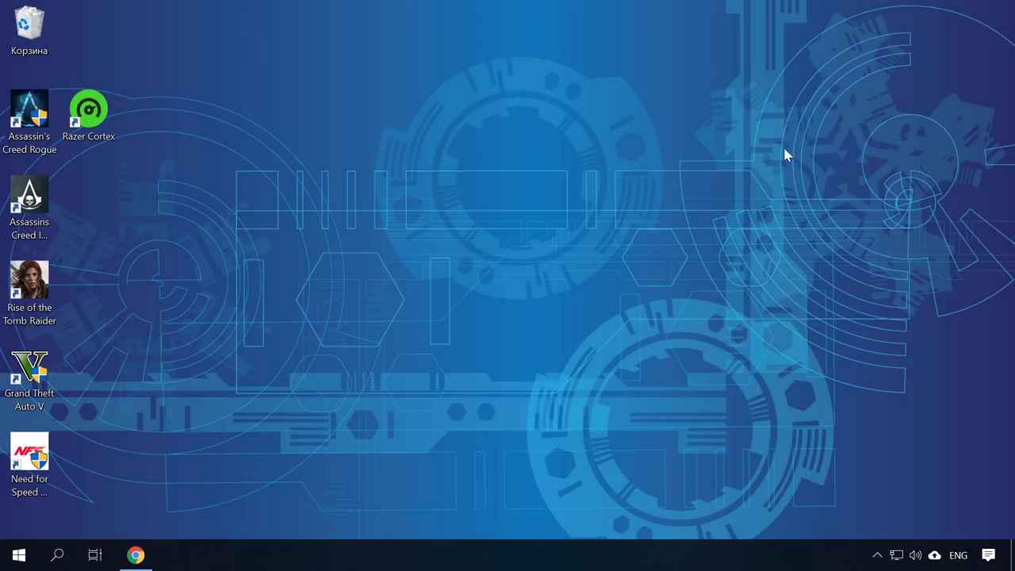
Find the Control Panel item Система through Windows search and open the performance options from its advanced system settings
{"action": "left_click", "coordinate": [64, 557]}
{"action": "key", "text": "alt+shift"}
{"action": "type", "text": "система"}
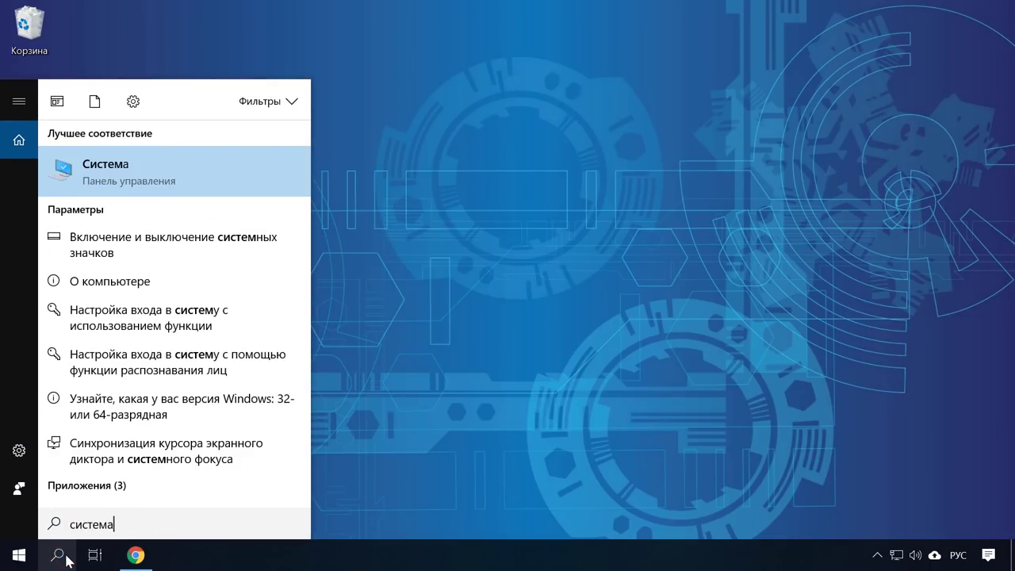
{"action": "left_click", "coordinate": [262, 169]}
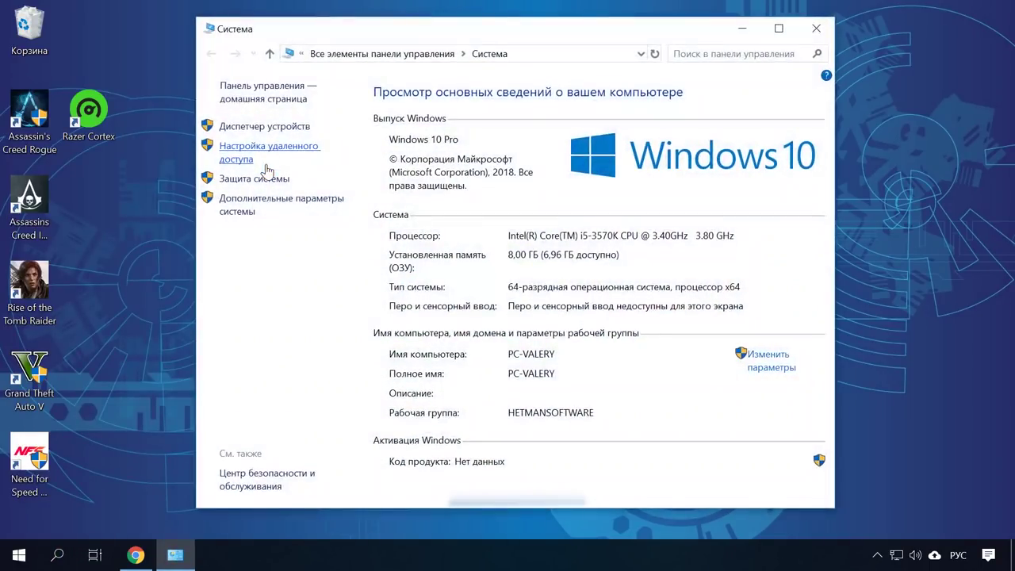
{"action": "left_click", "coordinate": [337, 200]}
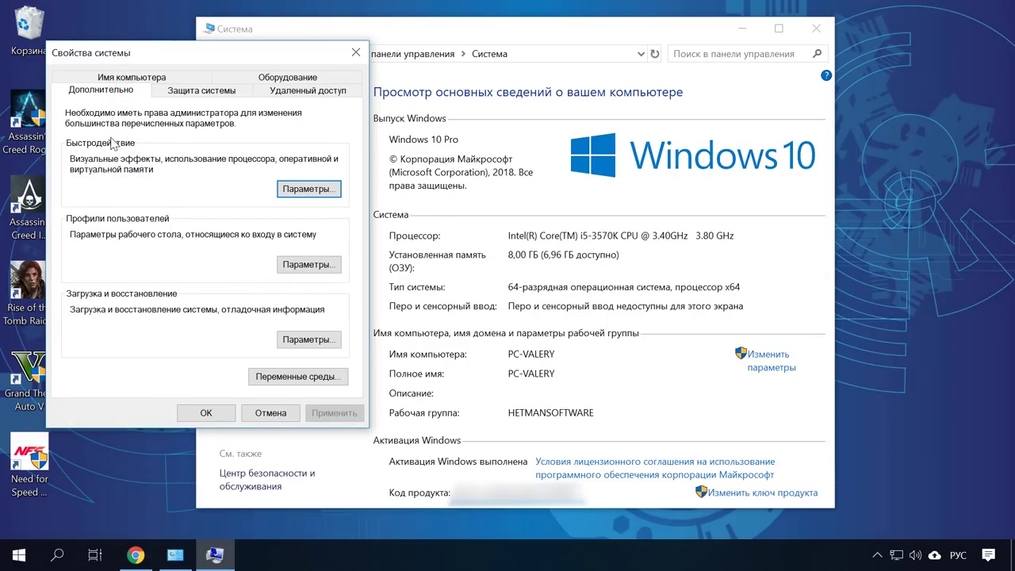
{"action": "left_click", "coordinate": [311, 192]}
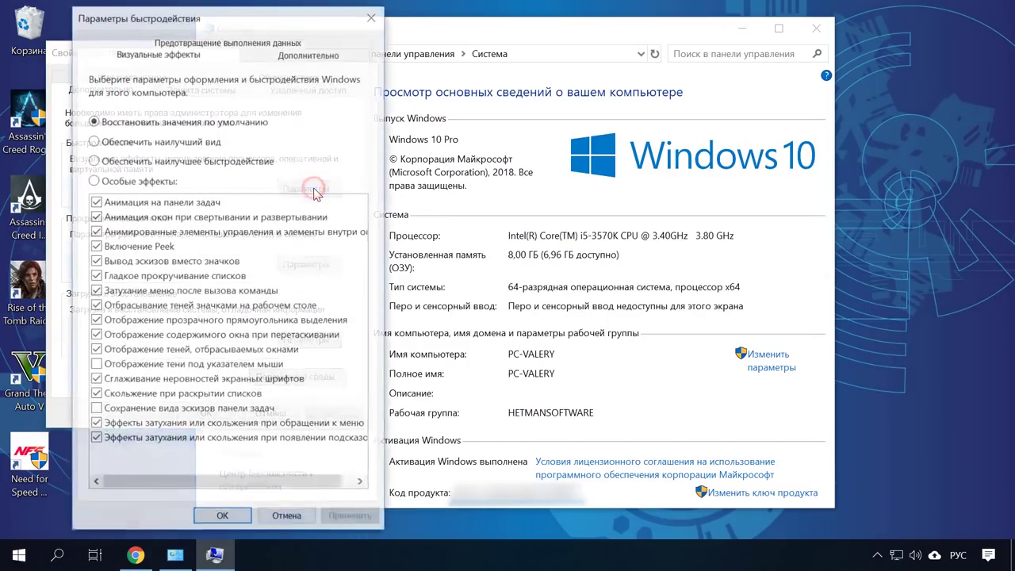
{"action": "left_click_drag", "start_coordinate": [281, 23], "coordinate": [555, 13]}
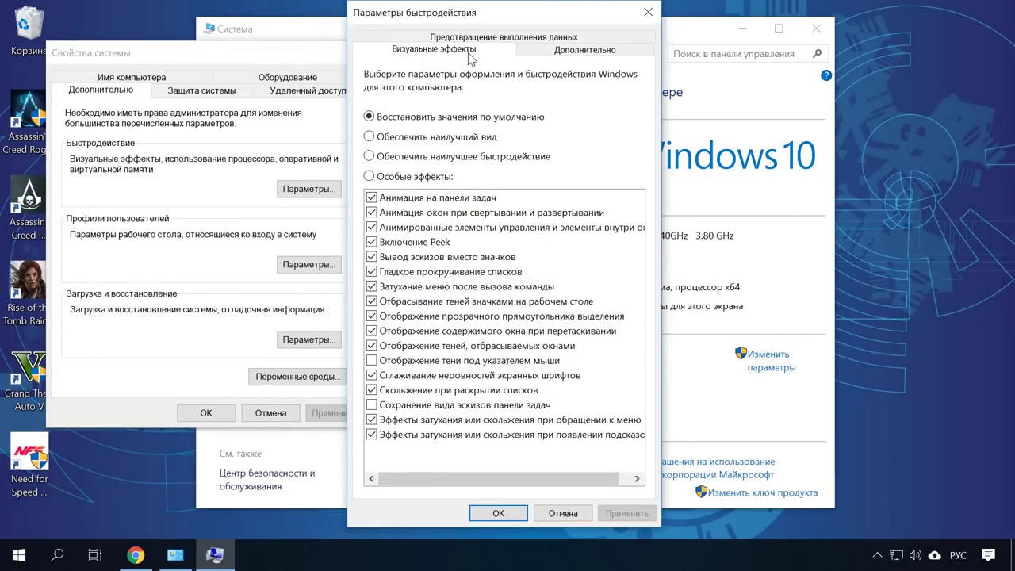
Set the visual effects to best performance (Обеспечить наилучшее быстродействие), apply the change and close all system windows
{"action": "left_click", "coordinate": [464, 137]}
{"action": "left_click", "coordinate": [472, 157]}
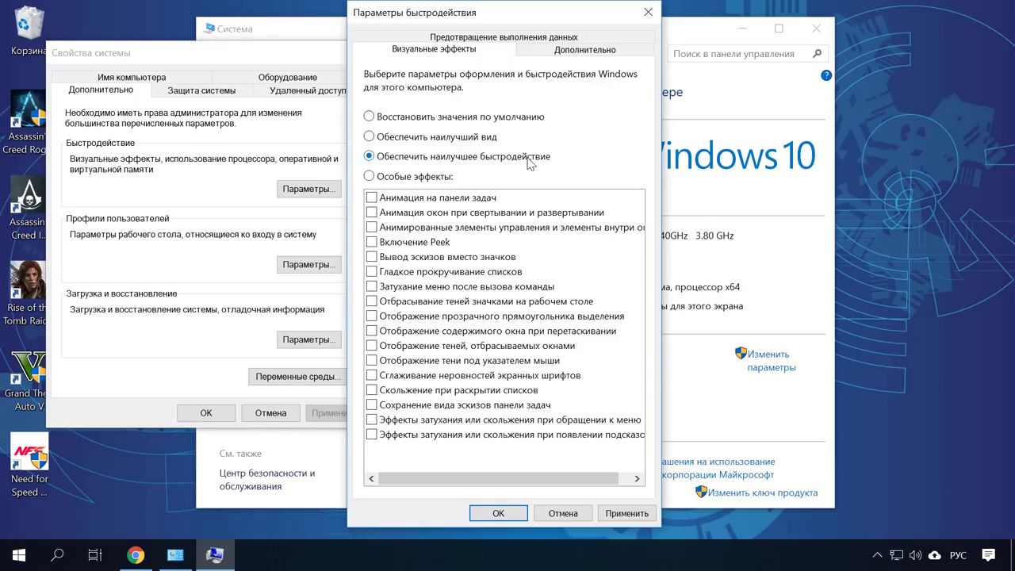
{"action": "left_click", "coordinate": [623, 514]}
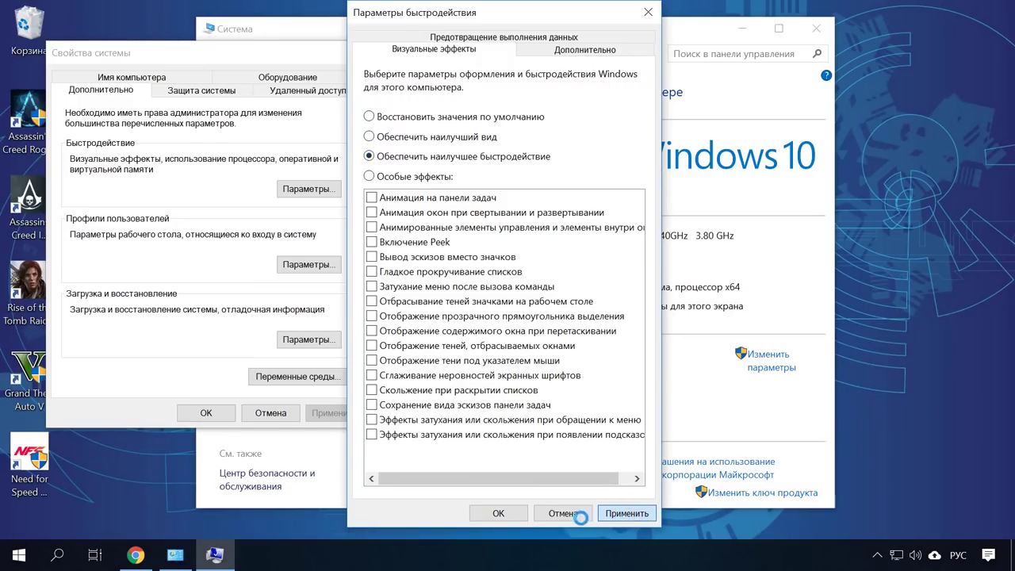
{"action": "left_click", "coordinate": [498, 513]}
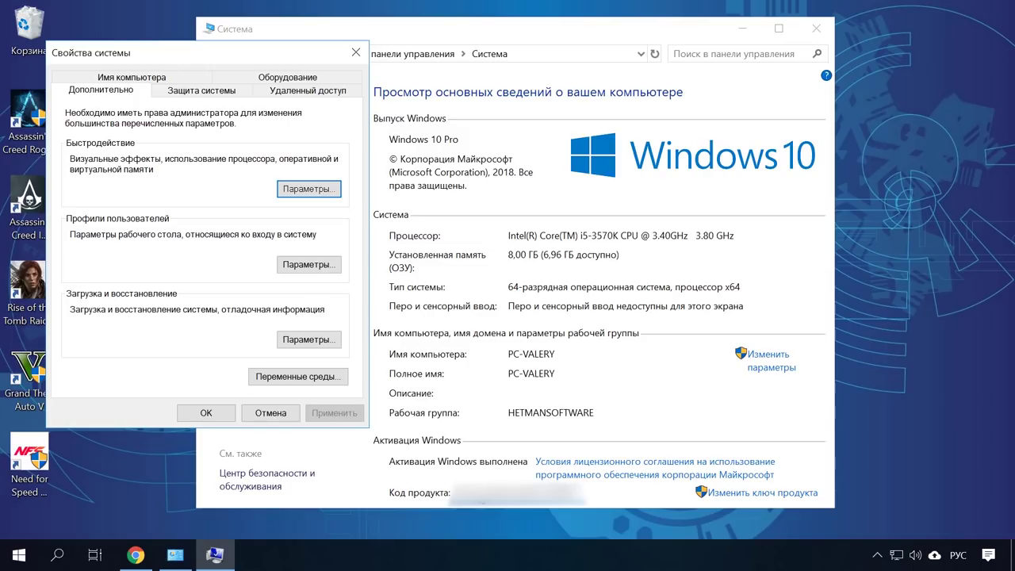
{"action": "left_click", "coordinate": [355, 52]}
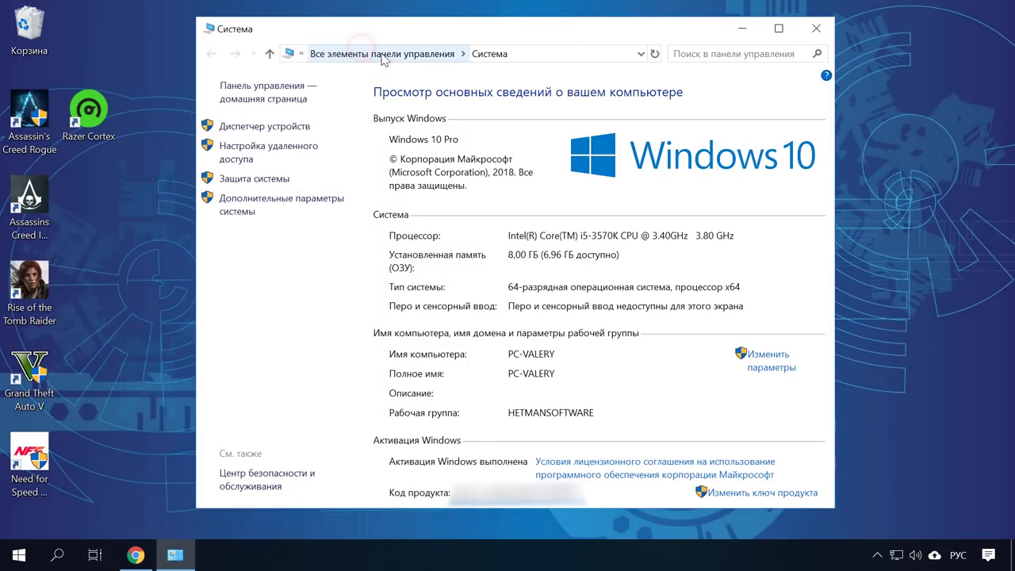
{"action": "left_click", "coordinate": [817, 32]}
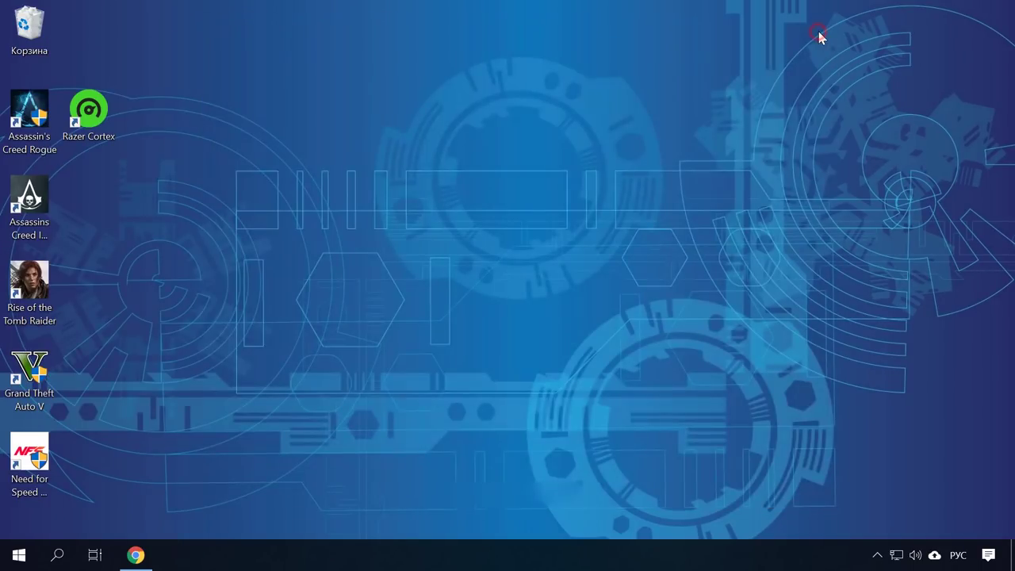
Restart the computer
{"action": "right_click", "coordinate": [16, 558]}
{"action": "mouse_move", "coordinate": [266, 517]}
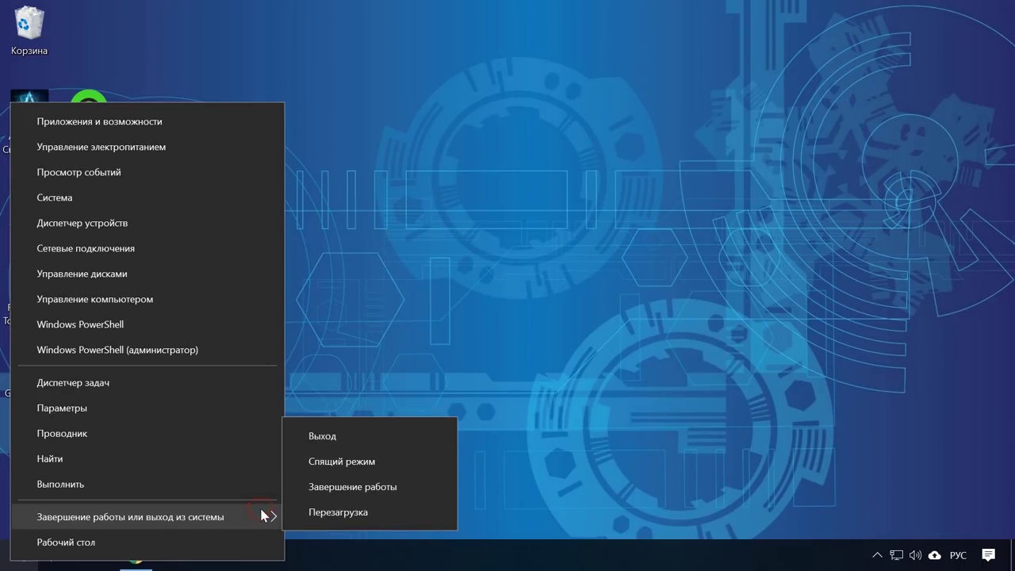
{"action": "left_click", "coordinate": [395, 514]}
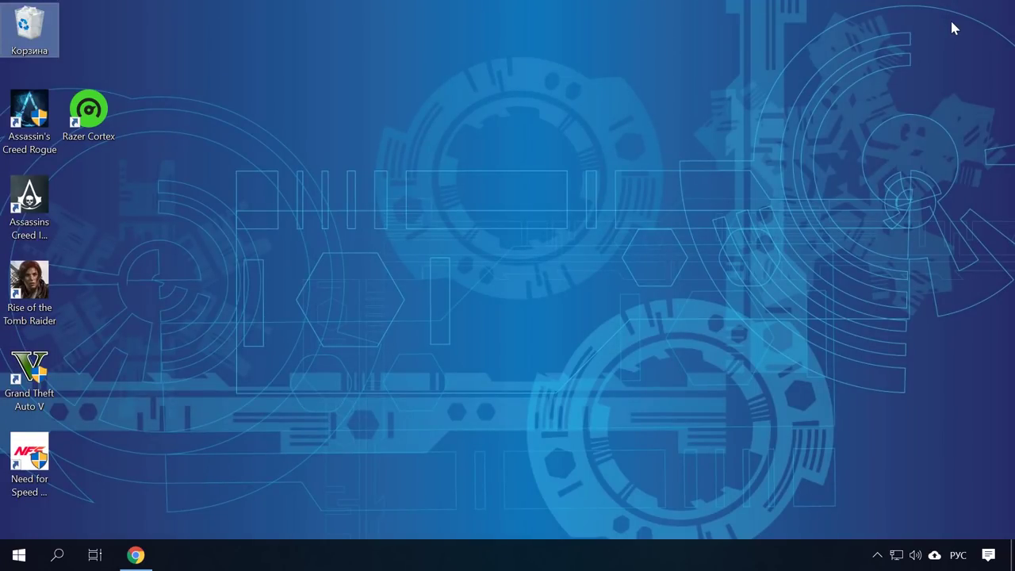
Switch to Chrome, look through the Razer Cortex product page and minimize the browser
{"action": "left_click", "coordinate": [139, 554]}
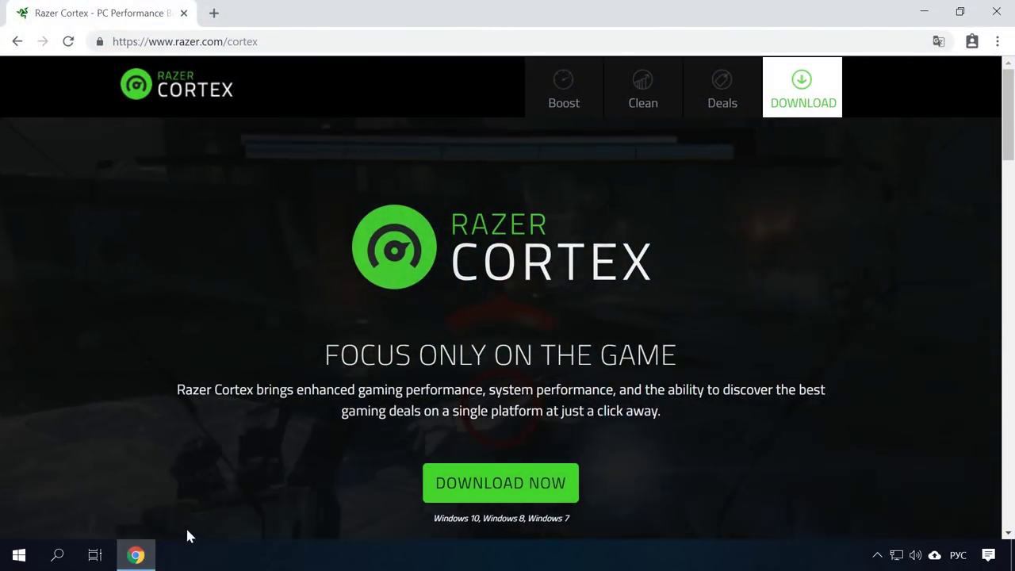
{"action": "scroll", "coordinate": [349, 457], "scroll_direction": "down", "scroll_amount": 10}
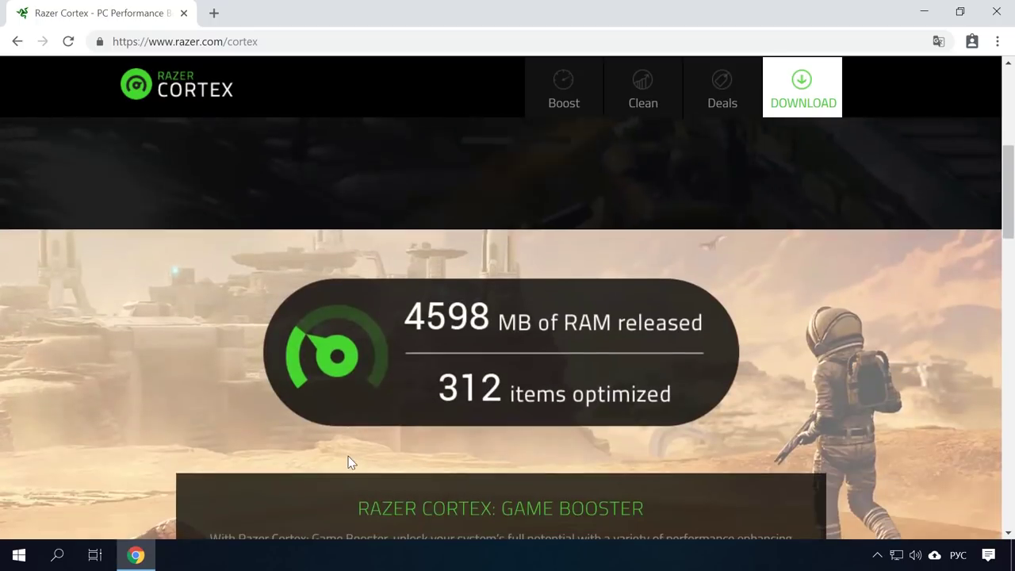
{"action": "scroll", "coordinate": [350, 458], "scroll_direction": "down", "scroll_amount": 5}
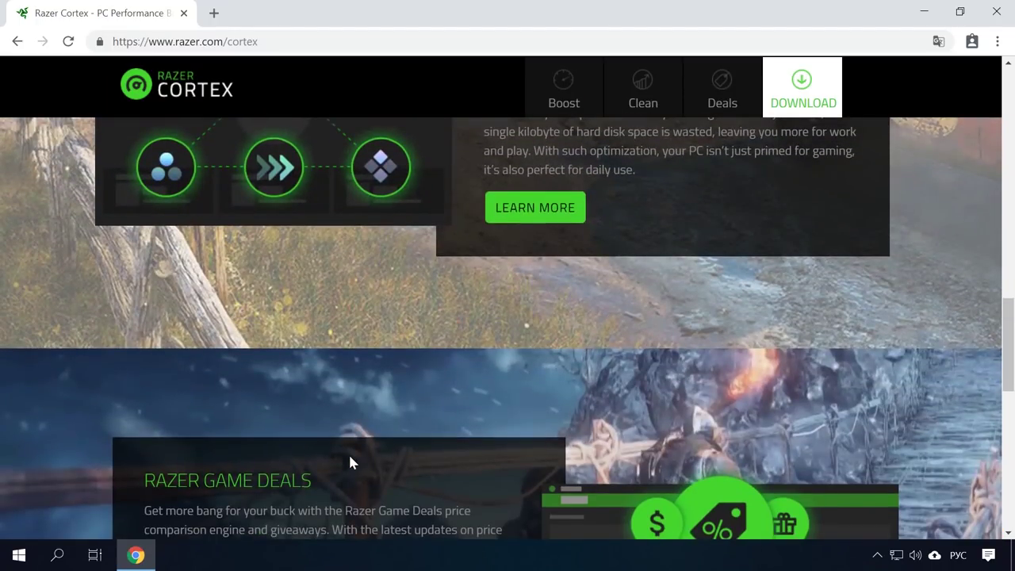
{"action": "scroll", "coordinate": [350, 458], "scroll_direction": "down", "scroll_amount": 2}
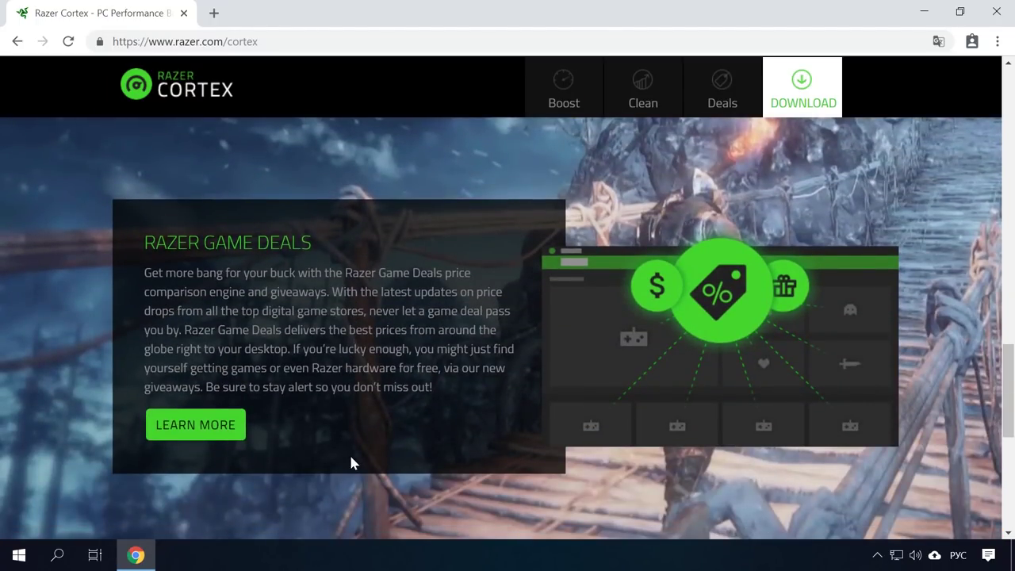
{"action": "scroll", "coordinate": [352, 463], "scroll_direction": "up", "scroll_amount": 17}
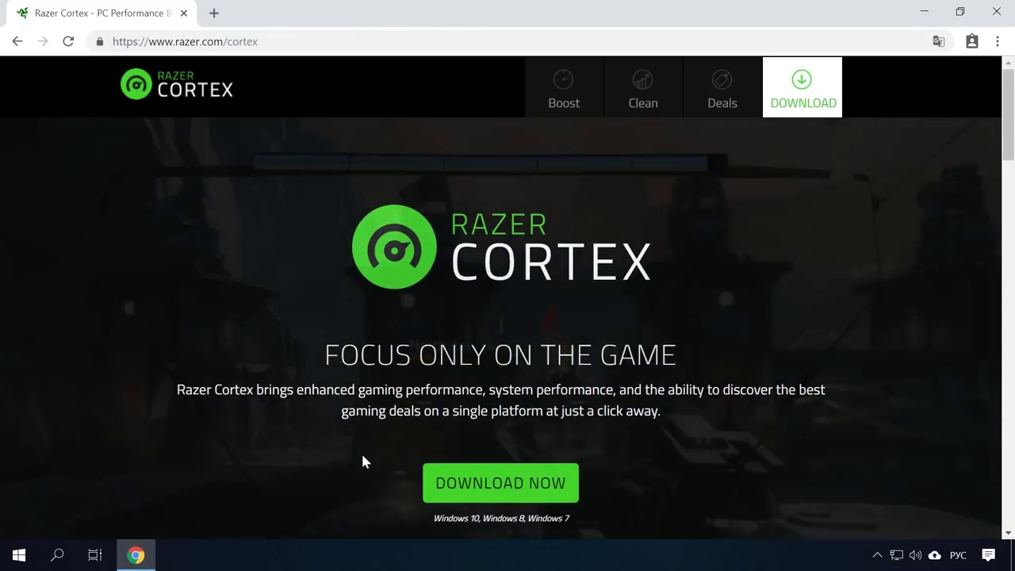
{"action": "left_click", "coordinate": [924, 11]}
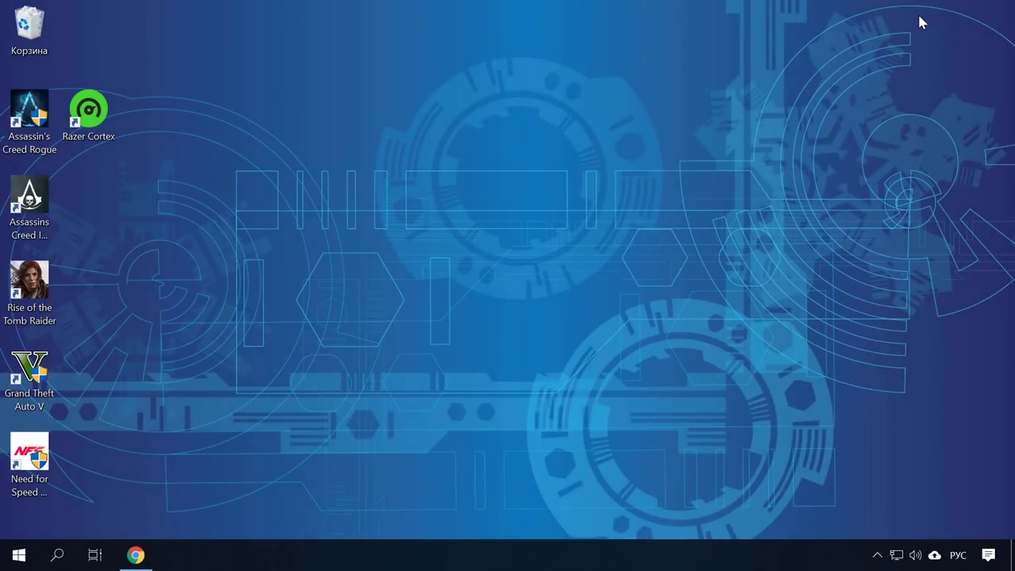
Launch Razer Cortex and look through its game booster, deals and rewards sections, ending in the system booster (Ускоритель системы)
{"action": "double_click", "coordinate": [94, 118]}
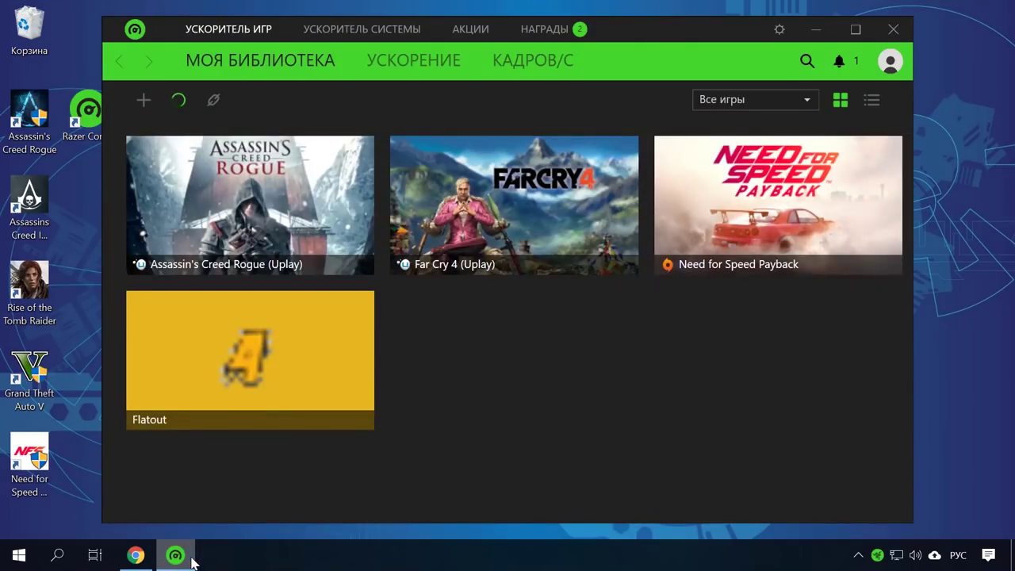
{"action": "left_click", "coordinate": [242, 29]}
{"action": "left_click", "coordinate": [387, 31]}
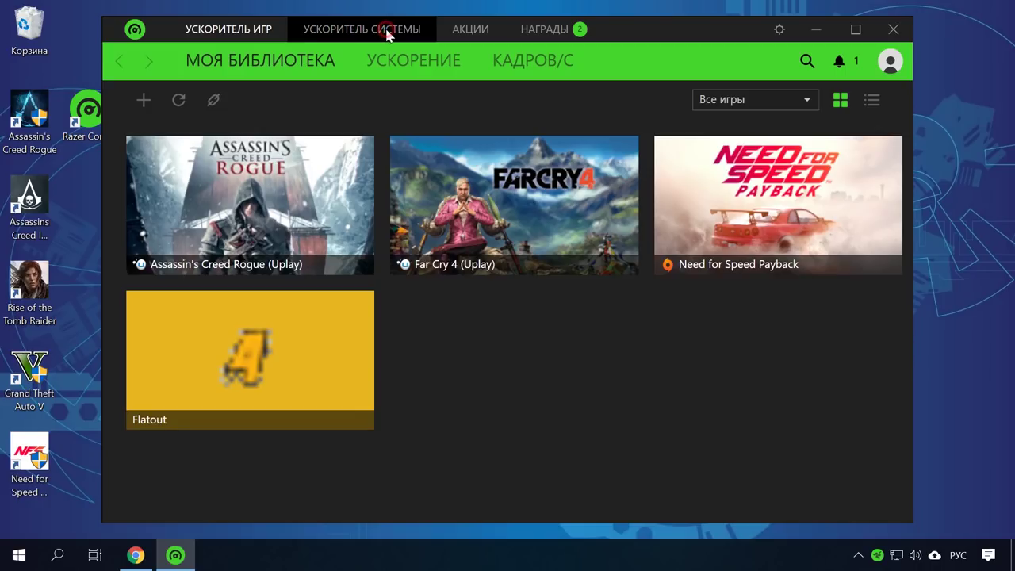
{"action": "left_click", "coordinate": [461, 32]}
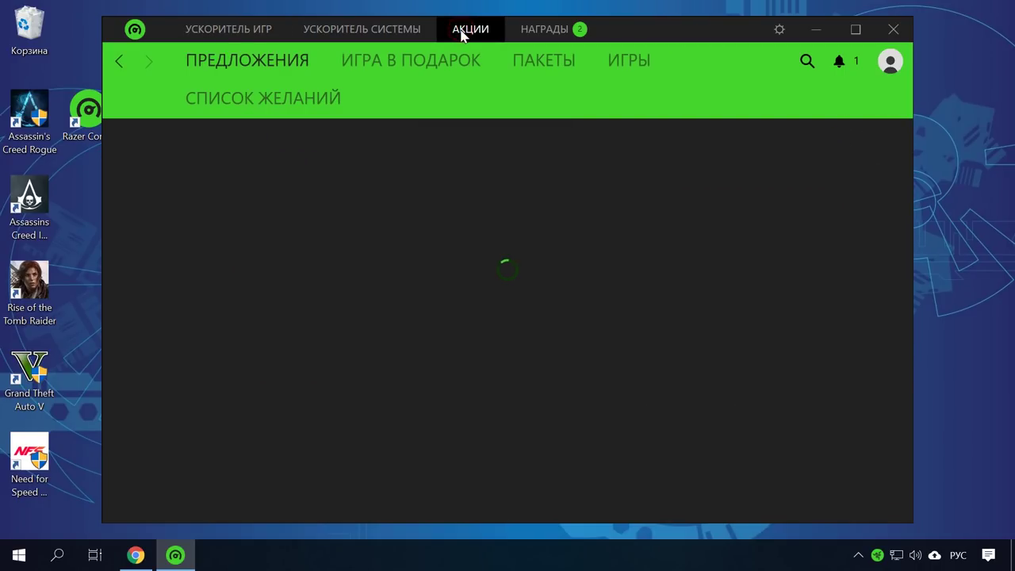
{"action": "left_click", "coordinate": [521, 36]}
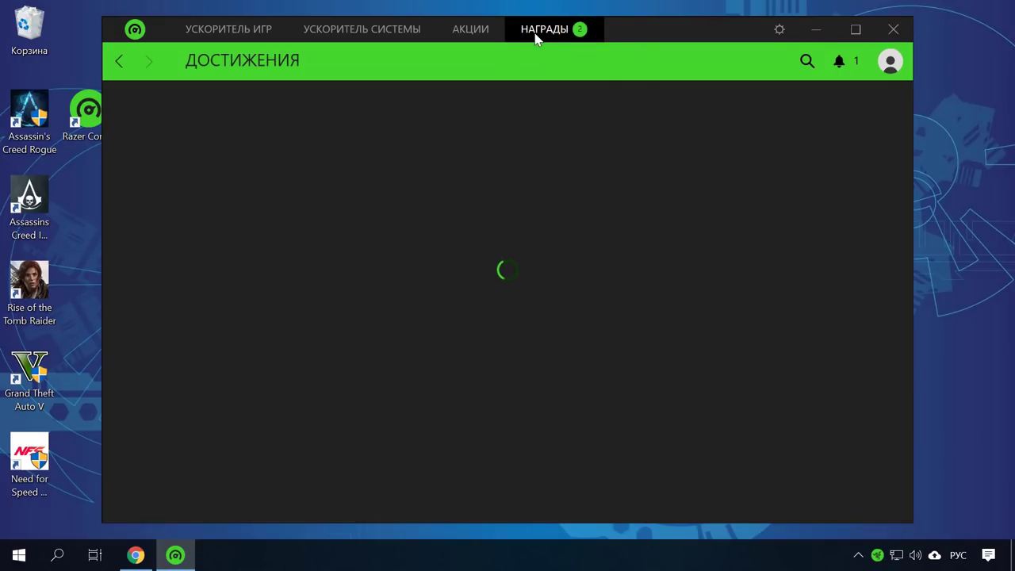
{"action": "left_click", "coordinate": [411, 36]}
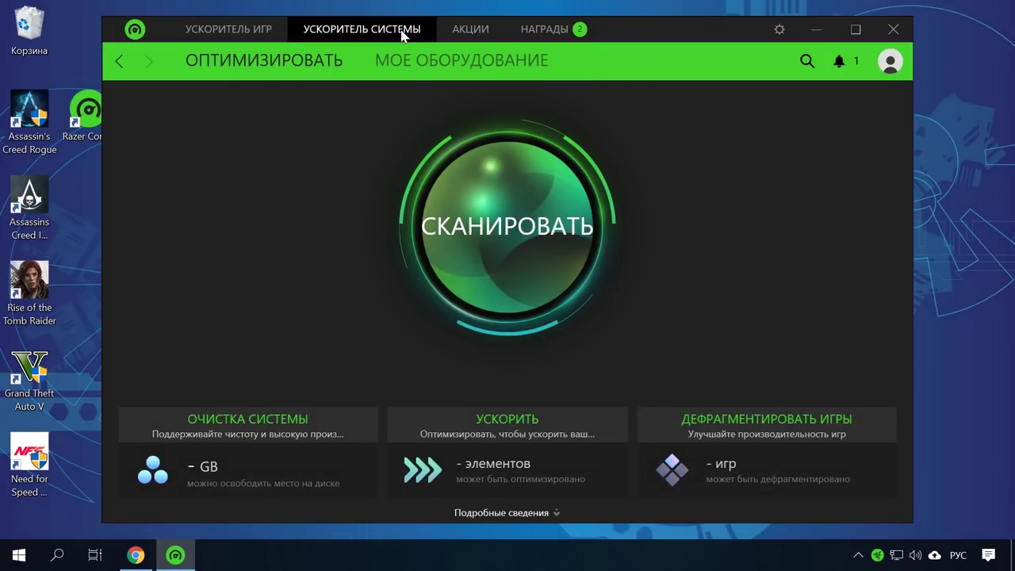
Scan the system with the system booster and expand the detailed scan results
{"action": "left_click", "coordinate": [505, 514]}
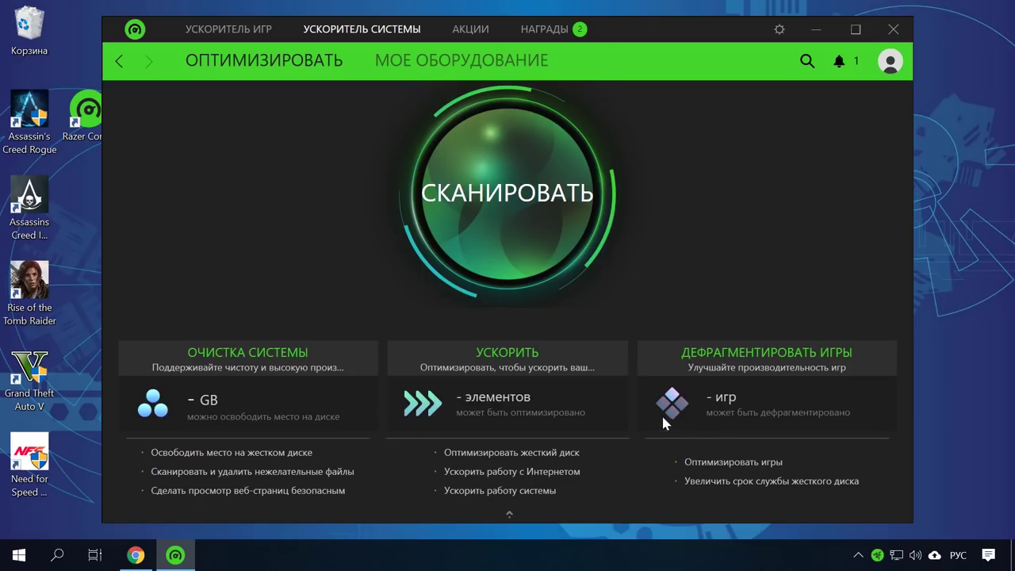
{"action": "left_click", "coordinate": [507, 198]}
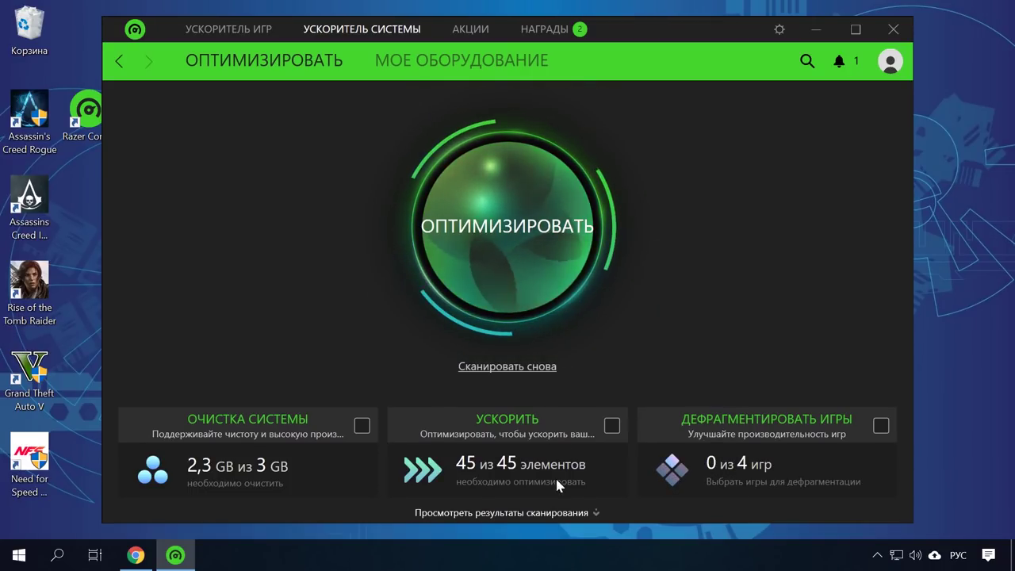
{"action": "left_click", "coordinate": [564, 514]}
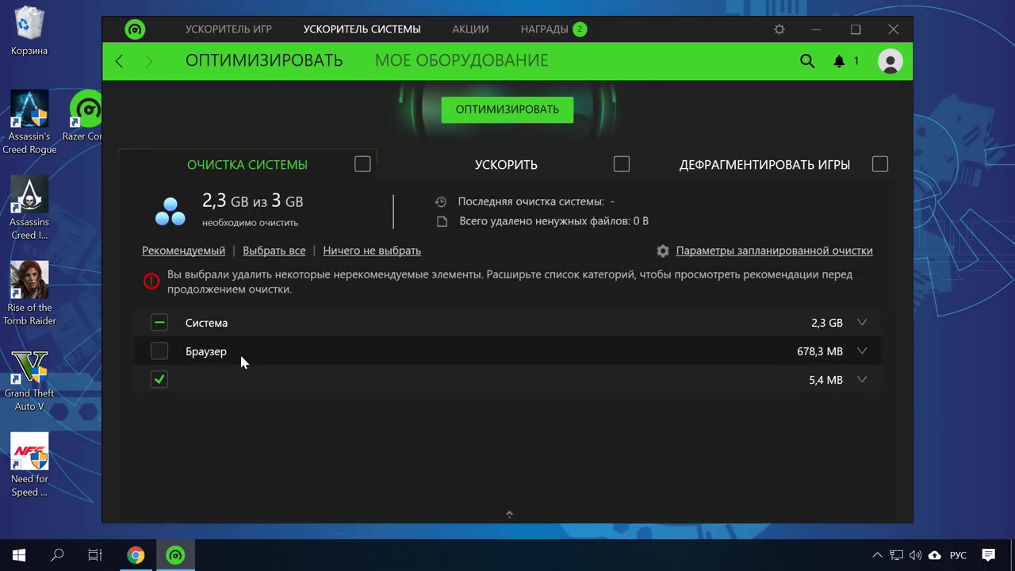
Examine the scan results for acceleration (Ускорить), including disk cache, desktop menu, network and Windows services, plus the game defragmentation list
{"action": "left_click", "coordinate": [477, 165]}
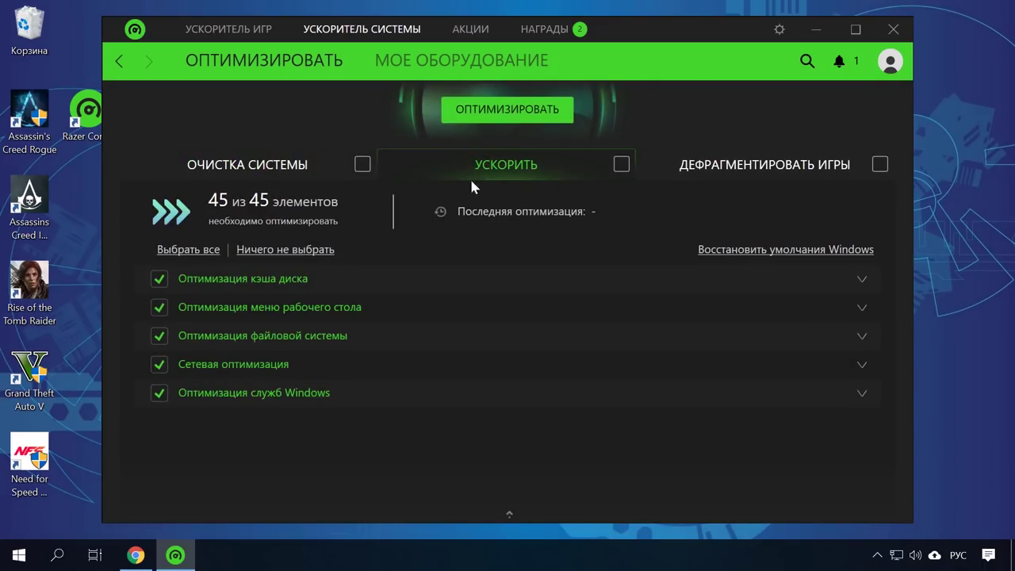
{"action": "left_click", "coordinate": [864, 279]}
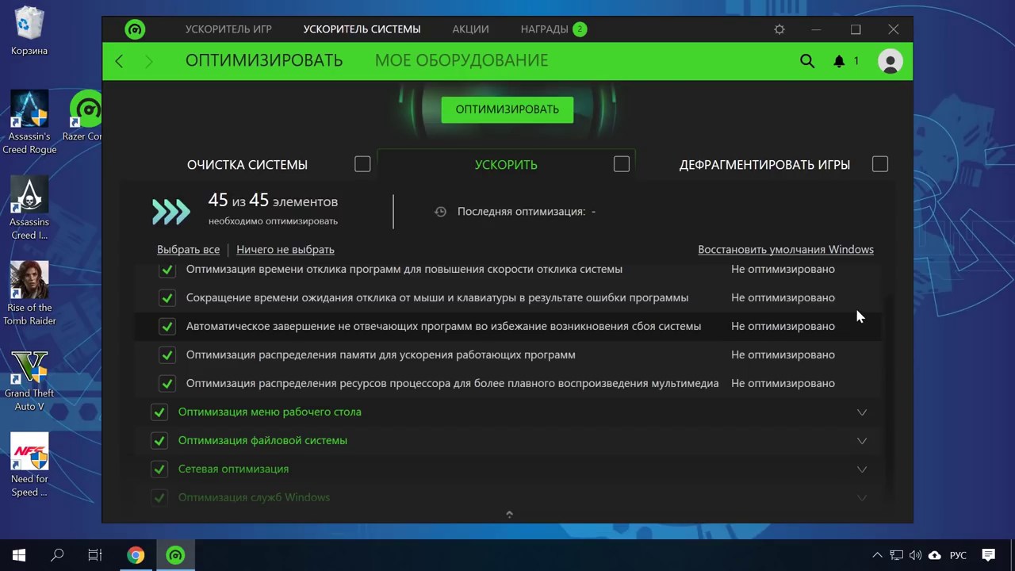
{"action": "left_click", "coordinate": [863, 412]}
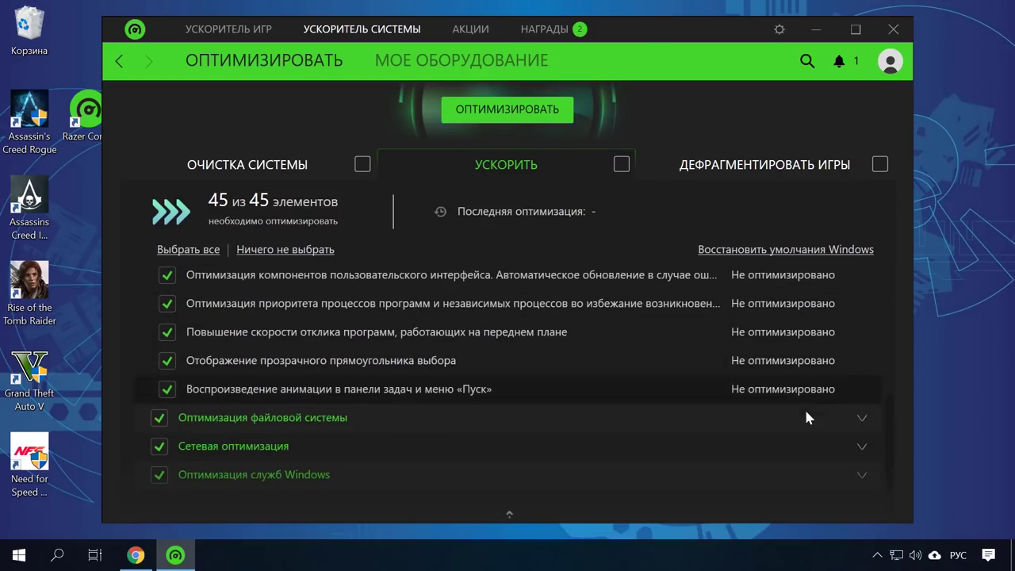
{"action": "left_click", "coordinate": [863, 446]}
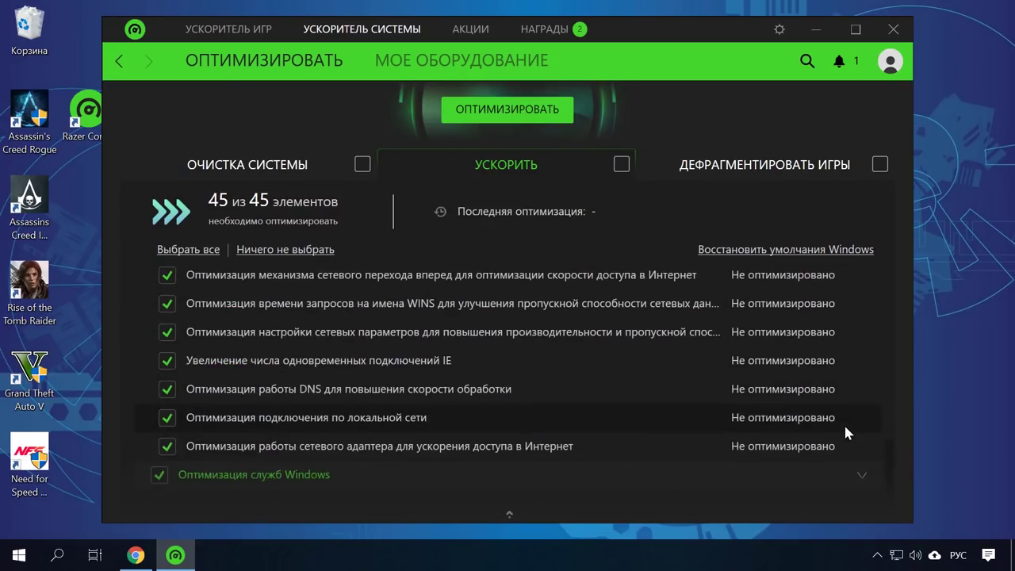
{"action": "left_click", "coordinate": [862, 475]}
{"action": "scroll", "coordinate": [762, 424], "scroll_direction": "down", "scroll_amount": 5}
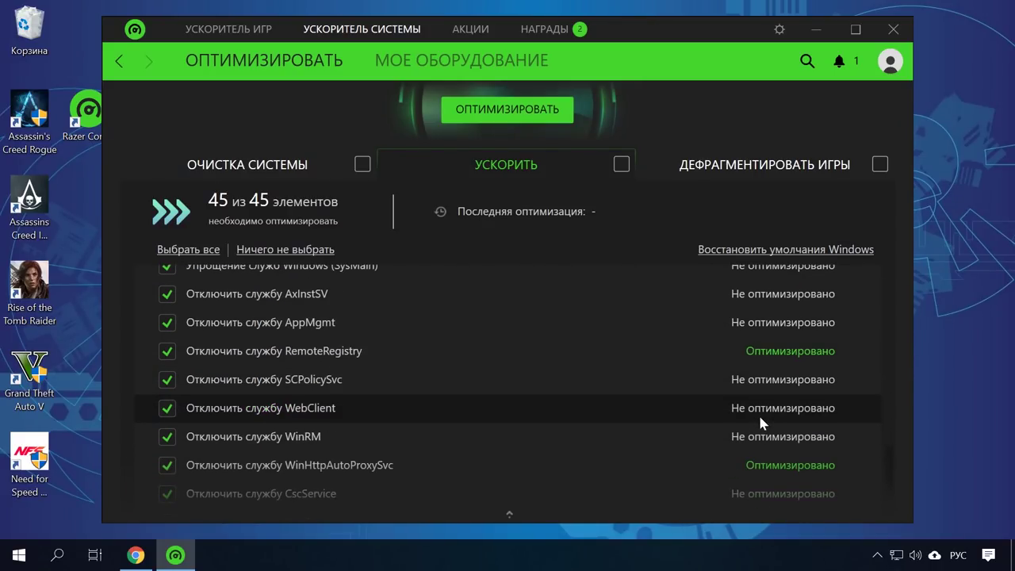
{"action": "left_click", "coordinate": [791, 167]}
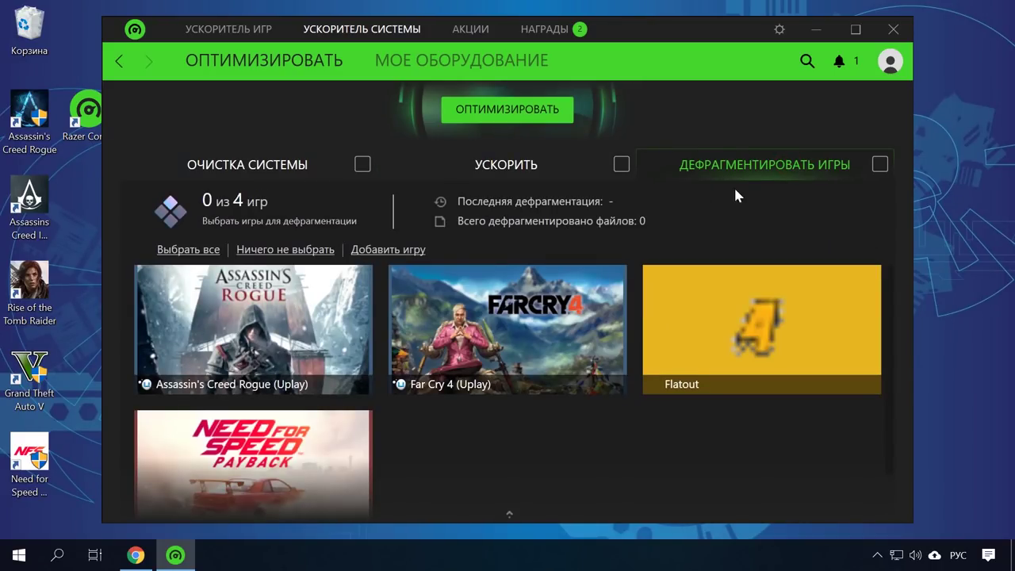
{"action": "left_click", "coordinate": [508, 165]}
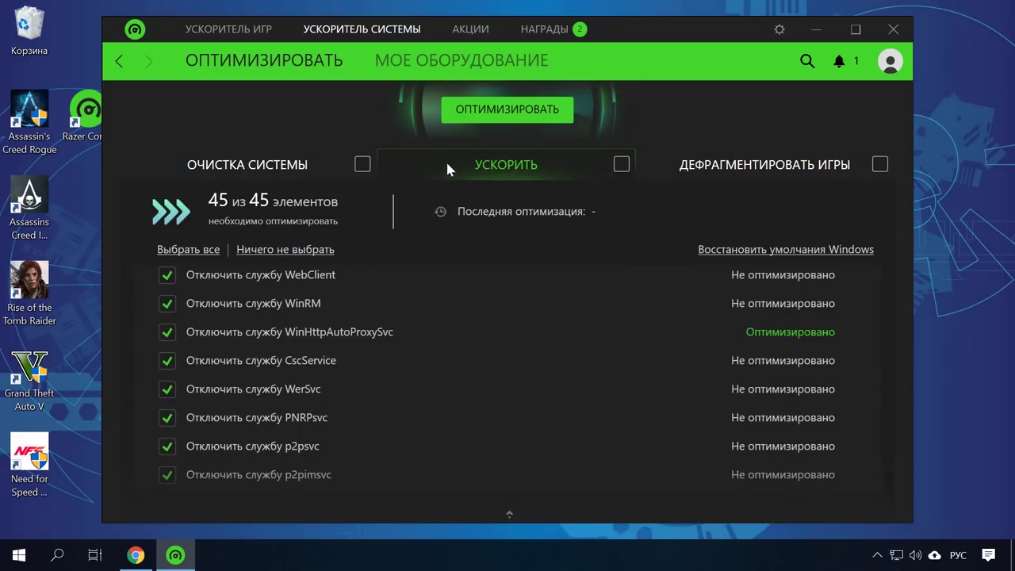
Open the game booster's library and inspect the dialog for adding a game and its file browser, closing both without adding one
{"action": "left_click", "coordinate": [236, 29]}
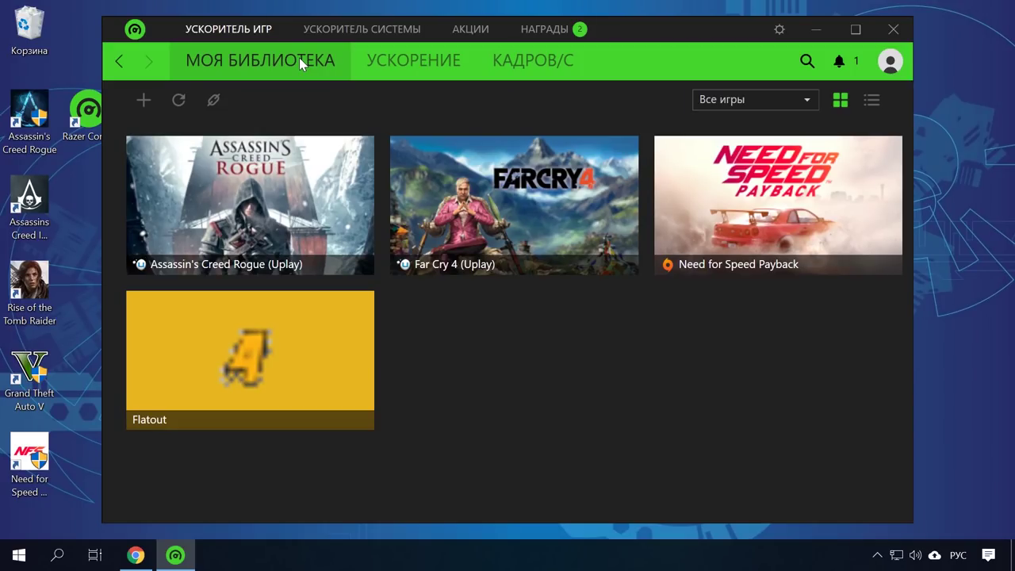
{"action": "left_click", "coordinate": [143, 100]}
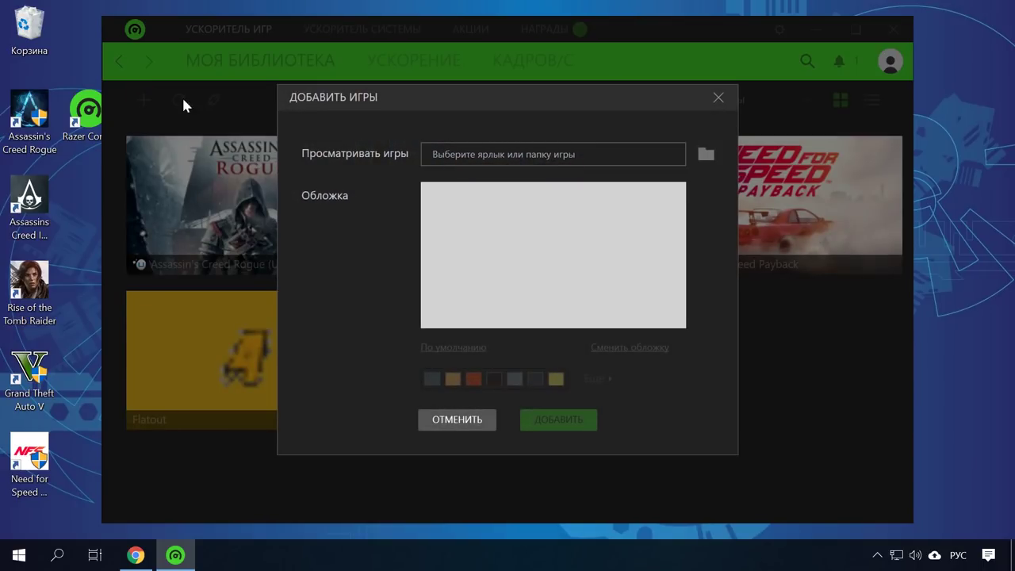
{"action": "left_click", "coordinate": [703, 156]}
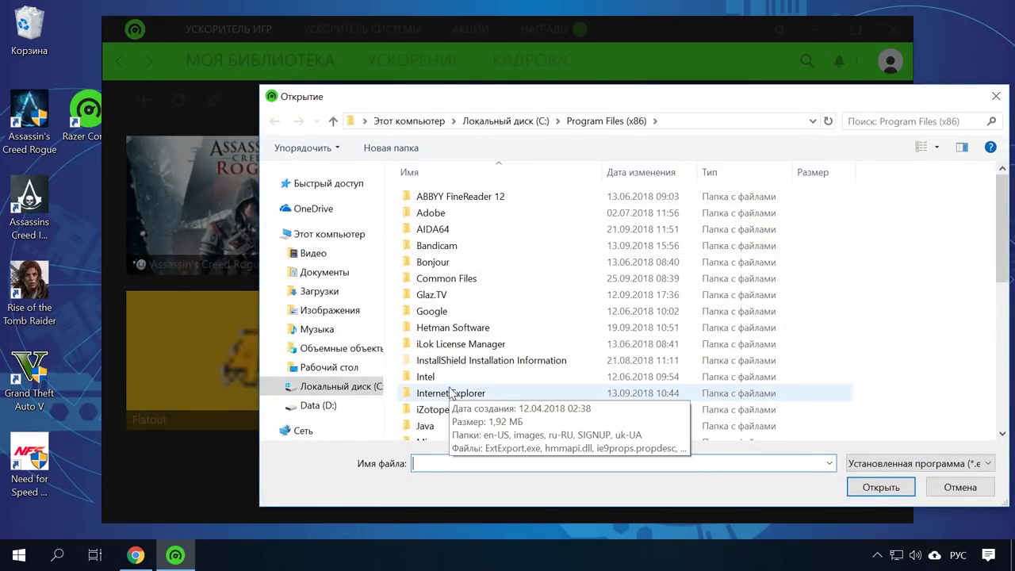
{"action": "left_click", "coordinate": [997, 97]}
{"action": "left_click", "coordinate": [716, 100]}
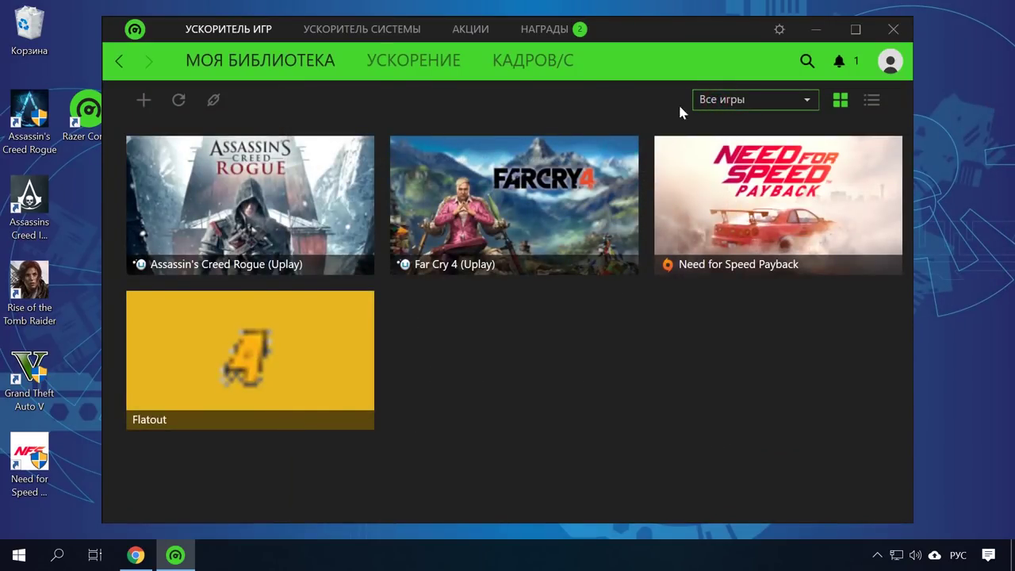
Look through the special items and processes in the game booster's boost settings (Ускорение)
{"action": "left_click", "coordinate": [404, 63]}
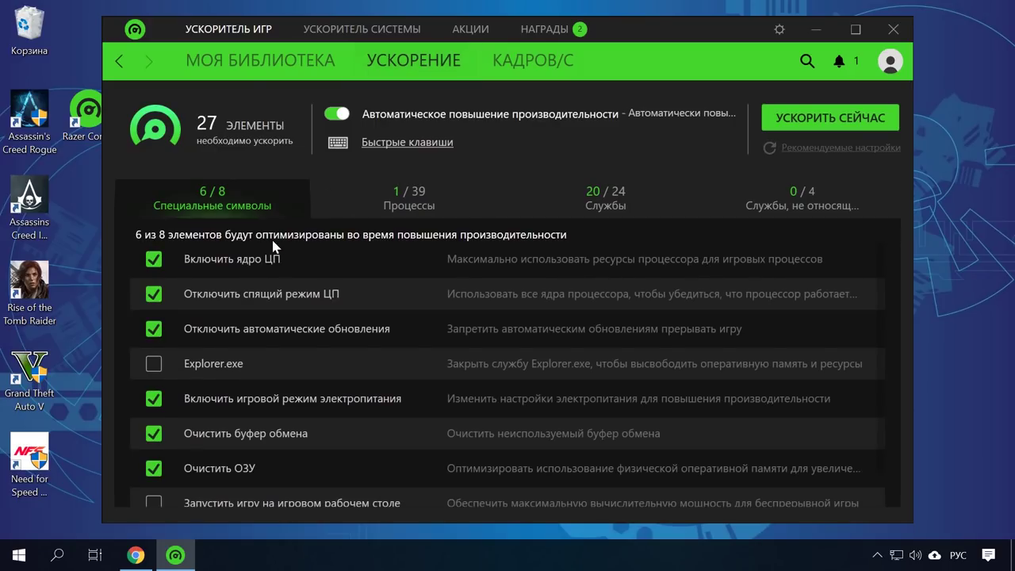
{"action": "scroll", "coordinate": [260, 324], "scroll_direction": "down", "scroll_amount": 1}
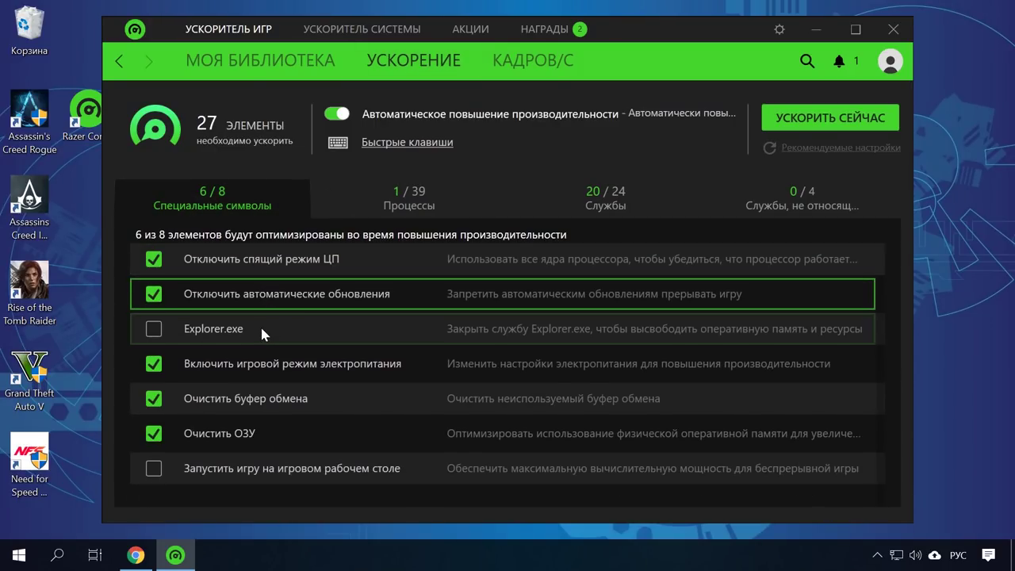
{"action": "scroll", "coordinate": [266, 336], "scroll_direction": "up", "scroll_amount": 1}
{"action": "left_click", "coordinate": [430, 211]}
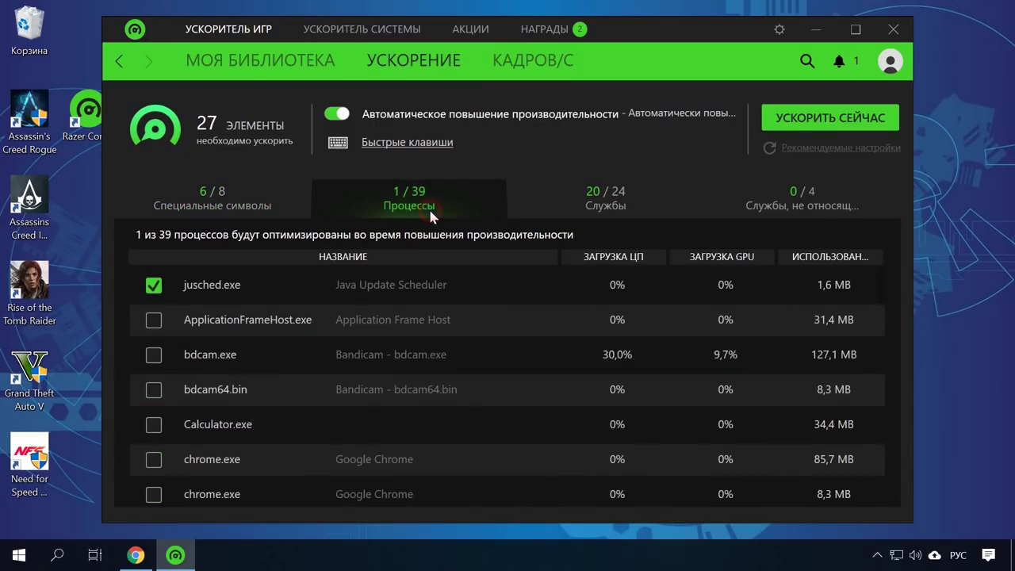
{"action": "scroll", "coordinate": [415, 285], "scroll_direction": "down", "scroll_amount": 10}
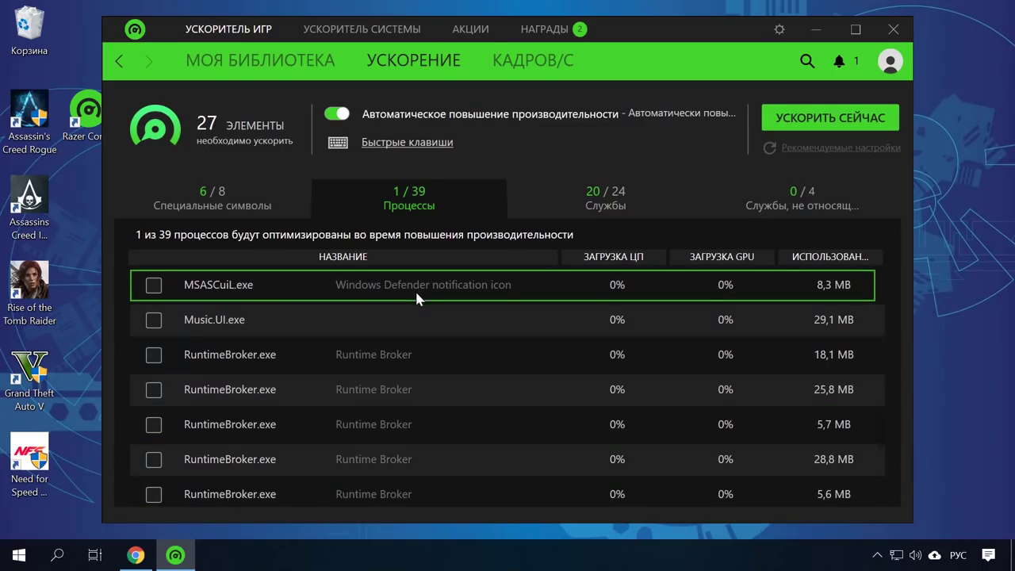
{"action": "scroll", "coordinate": [415, 301], "scroll_direction": "up", "scroll_amount": 3}
Look through the boost settings' services, leaving Themes deselected, and view the list of services unrelated to Windows
{"action": "left_click", "coordinate": [605, 198]}
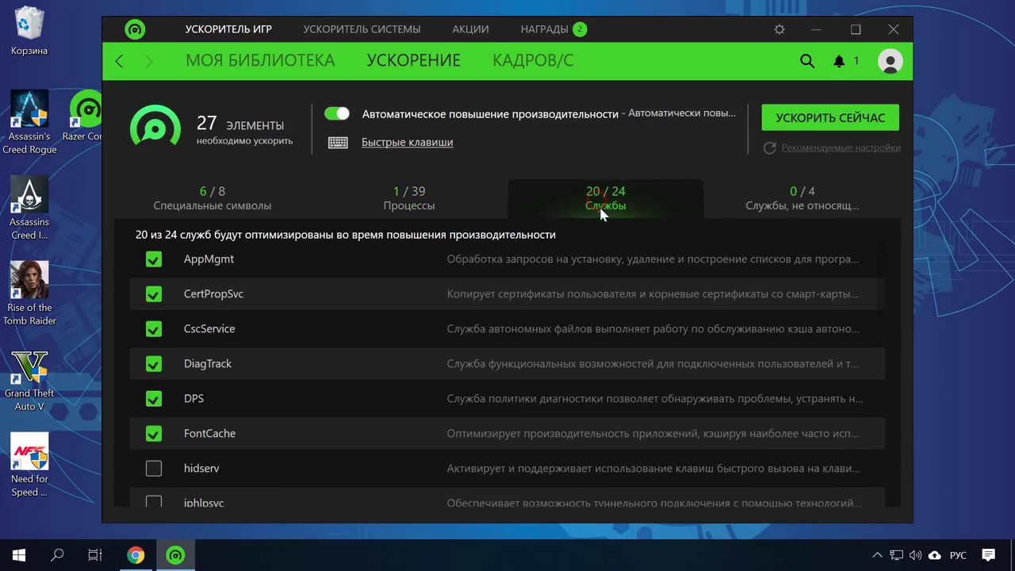
{"action": "scroll", "coordinate": [595, 299], "scroll_direction": "down", "scroll_amount": 2}
{"action": "scroll", "coordinate": [595, 298], "scroll_direction": "down", "scroll_amount": 3}
{"action": "left_click", "coordinate": [156, 433]}
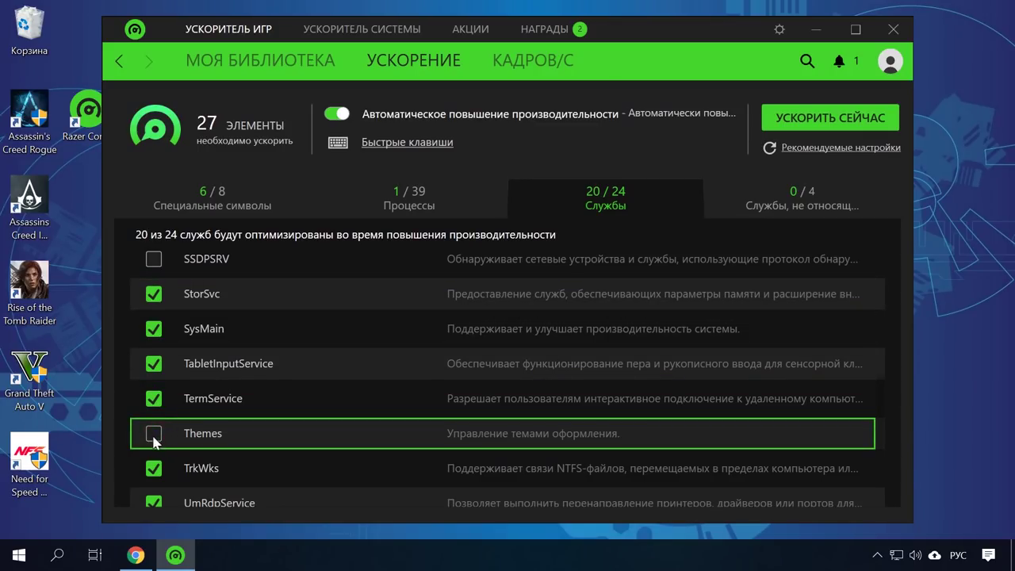
{"action": "left_click", "coordinate": [792, 195]}
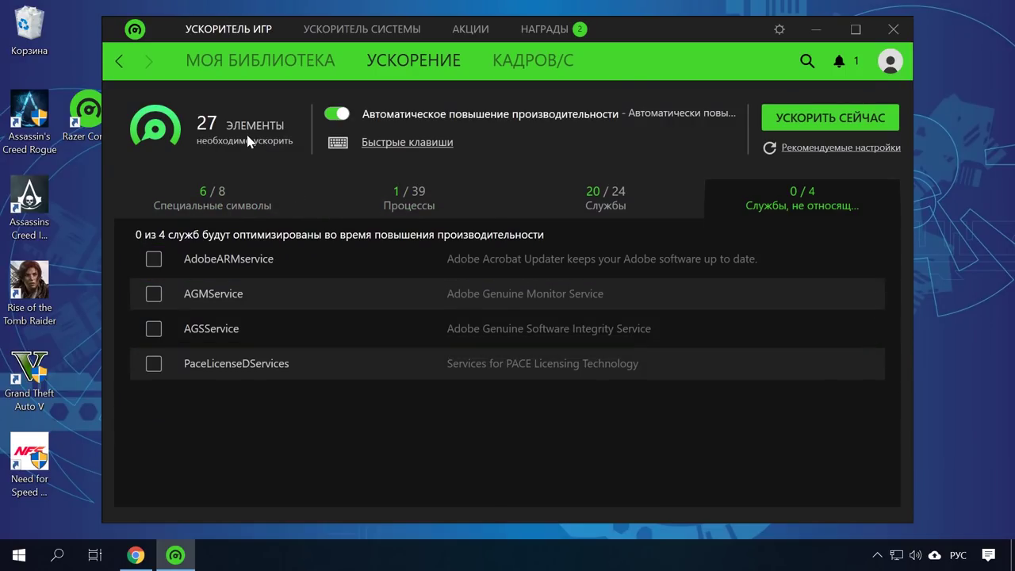
Launch Assassin's Creed Rogue (Uplay) from the booster's game library
{"action": "left_click", "coordinate": [255, 69]}
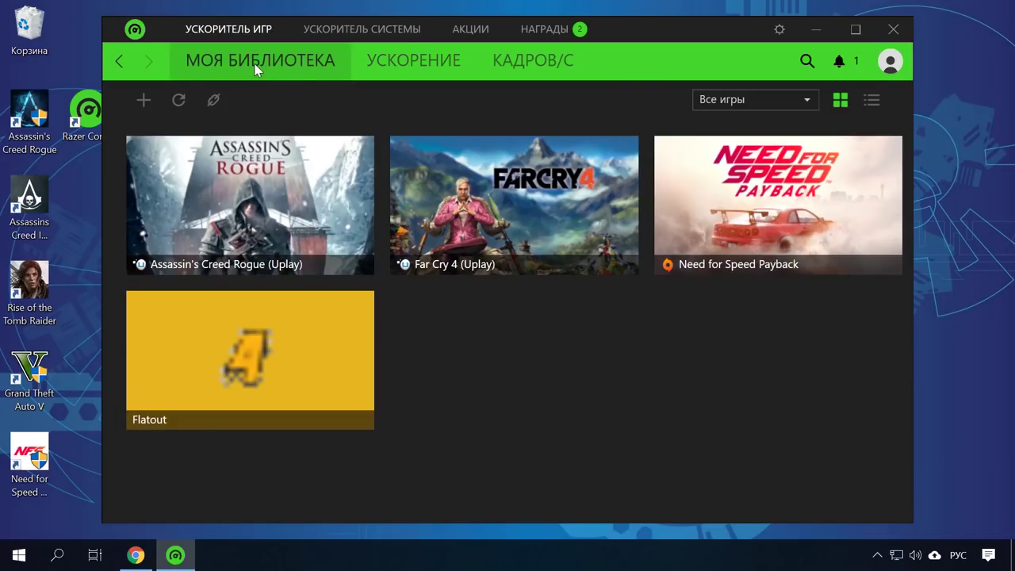
{"action": "mouse_move", "coordinate": [279, 173]}
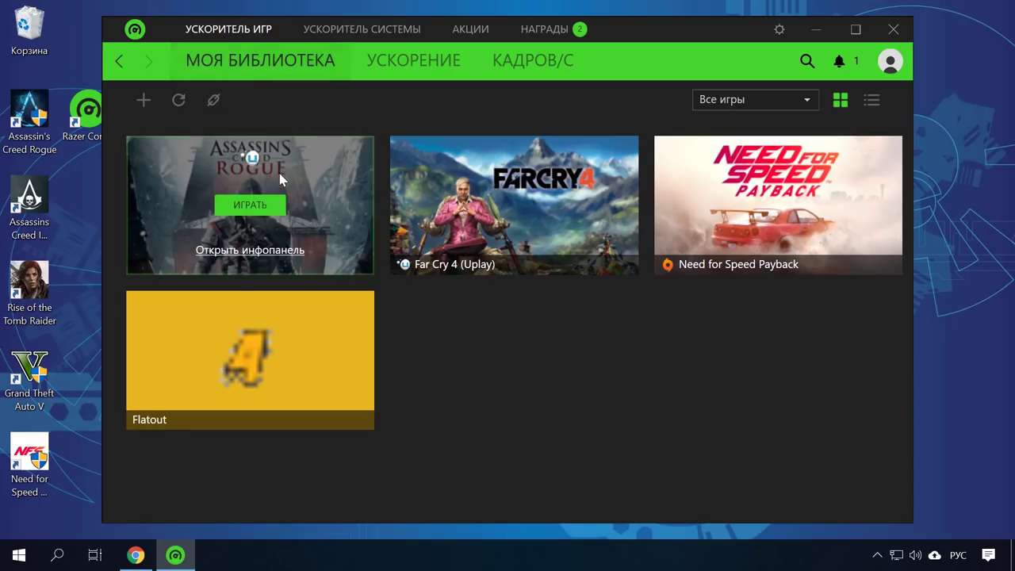
{"action": "left_click", "coordinate": [250, 205]}
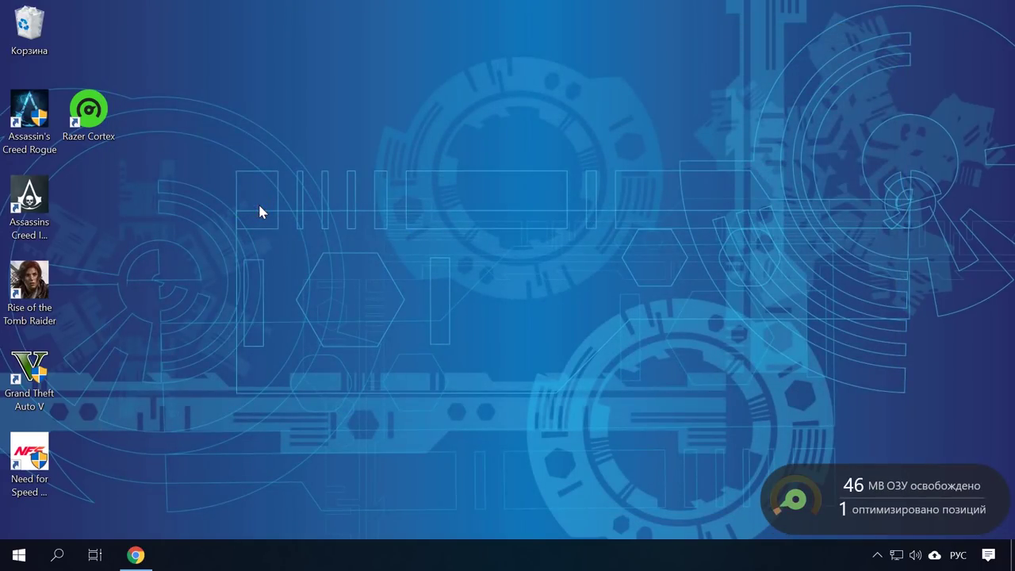